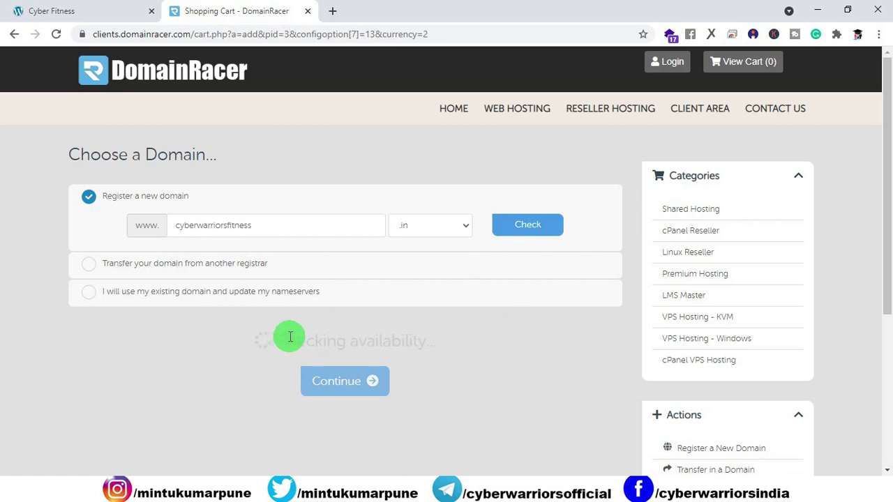
Take the annual Silver shared hosting plan with the cyberwarriorsfitness.in domain to checkout and review the order form
{"action": "scroll", "coordinate": [356, 356], "scroll_direction": "down", "scroll_amount": 6}
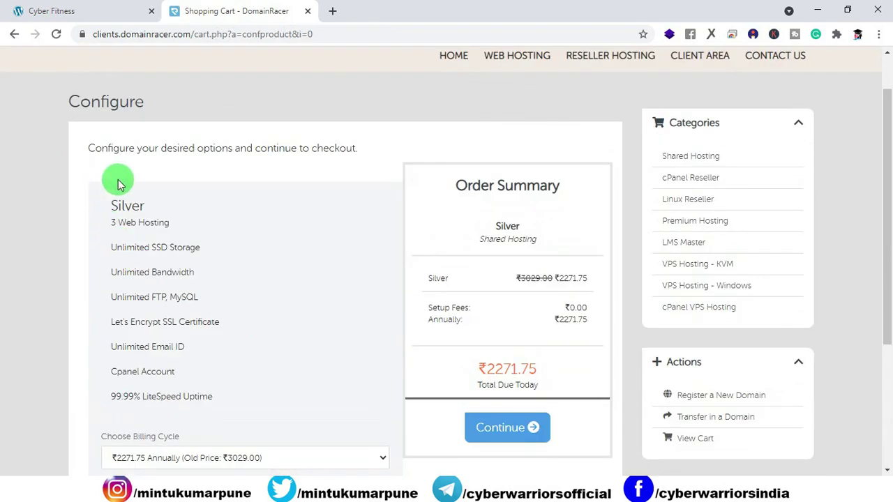
{"action": "scroll", "coordinate": [213, 377], "scroll_direction": "down", "scroll_amount": 1}
{"action": "left_click", "coordinate": [515, 371]}
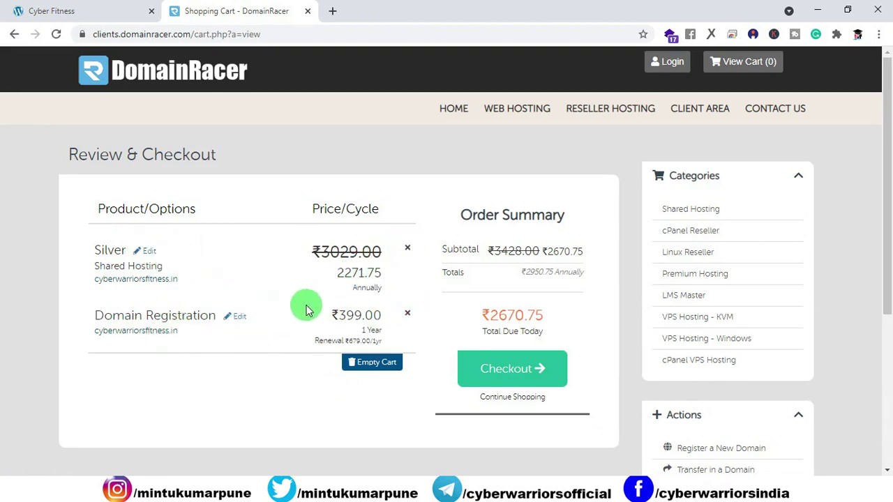
{"action": "left_click", "coordinate": [542, 380]}
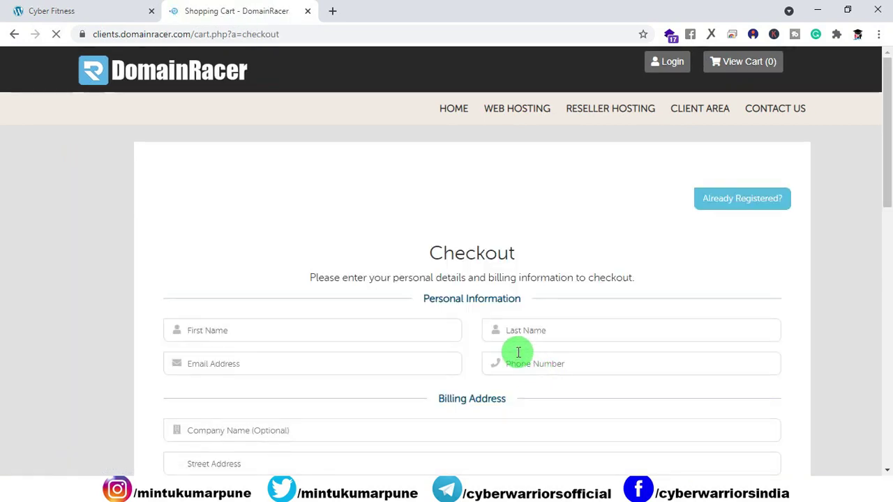
{"action": "scroll", "coordinate": [518, 353], "scroll_direction": "down", "scroll_amount": 1}
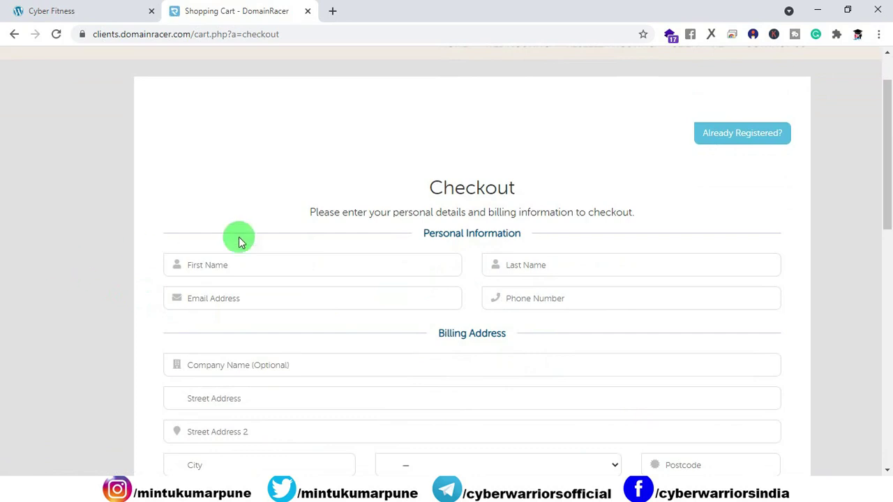
{"action": "scroll", "coordinate": [241, 325], "scroll_direction": "down", "scroll_amount": 8}
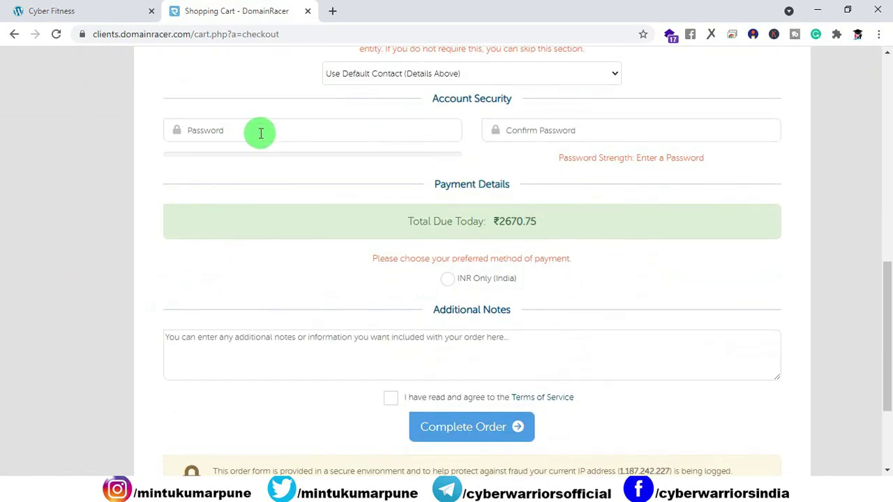
{"action": "scroll", "coordinate": [446, 258], "scroll_direction": "down", "scroll_amount": 1}
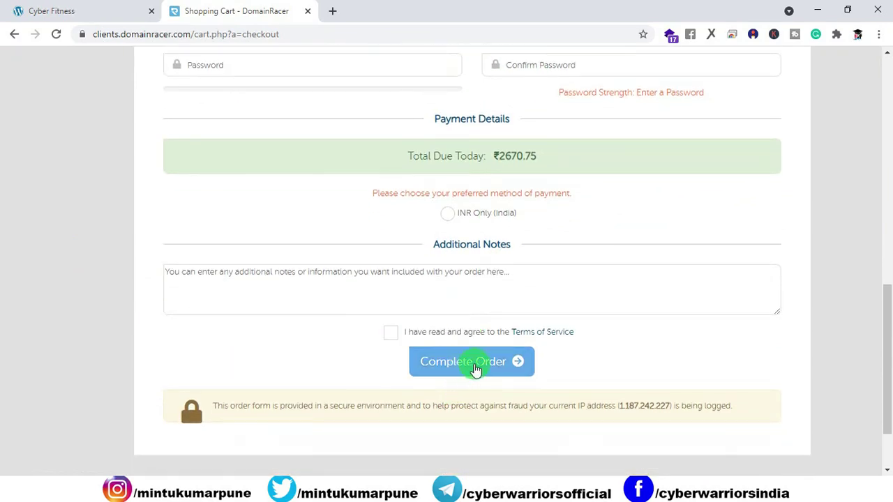
{"action": "left_click_drag", "start_coordinate": [889, 357], "coordinate": [889, 90]}
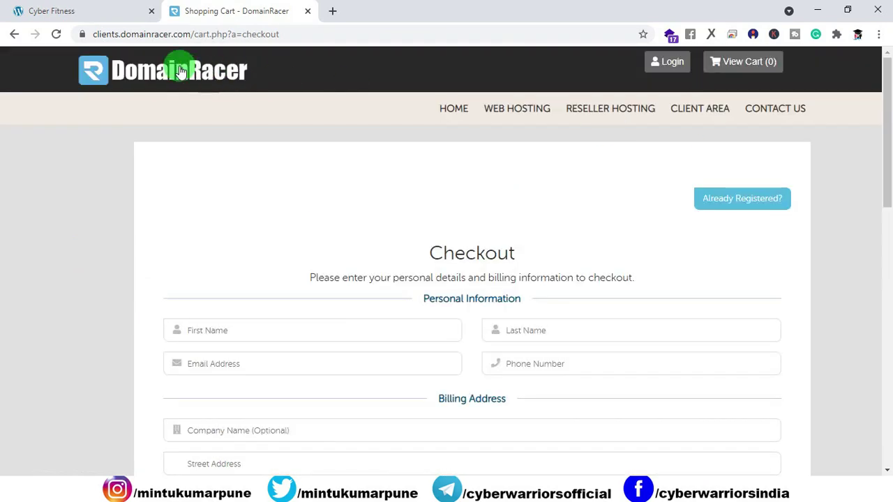
Return to the DomainRacer home page, log in to the client area, and open cPanel for the Personal hosting service
{"action": "left_click", "coordinate": [190, 73]}
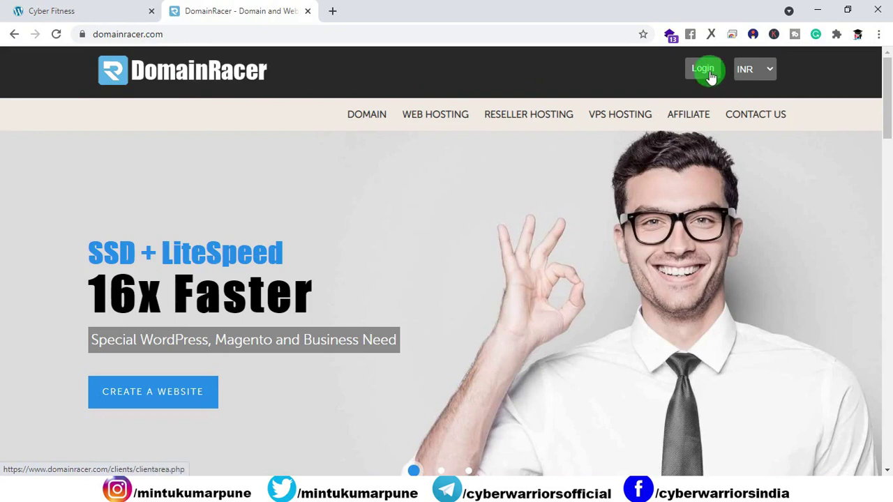
{"action": "left_click", "coordinate": [704, 72]}
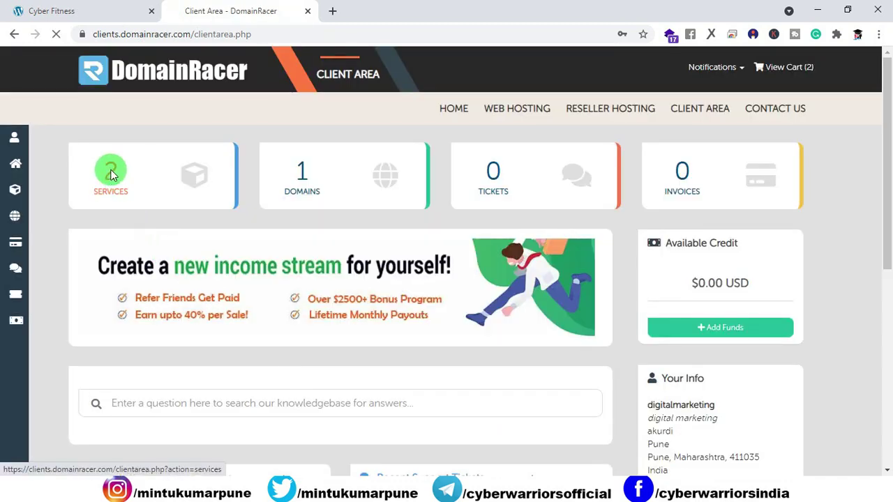
{"action": "left_click", "coordinate": [113, 174]}
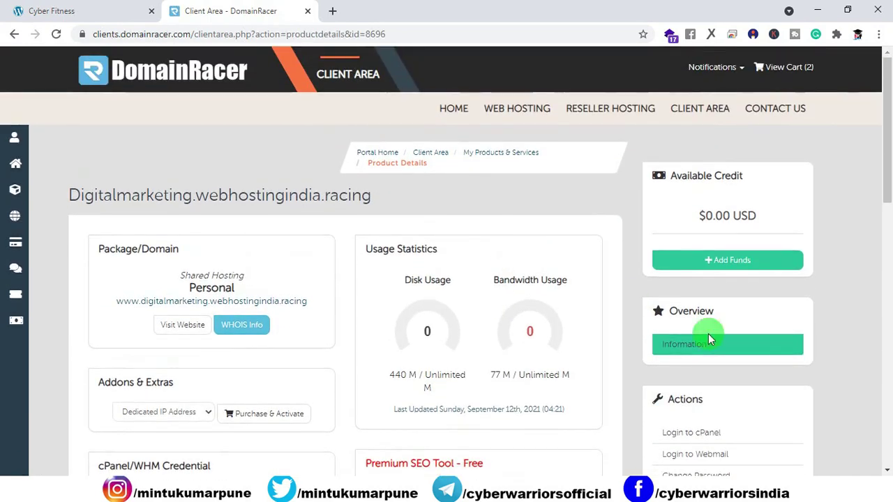
{"action": "left_click", "coordinate": [699, 438]}
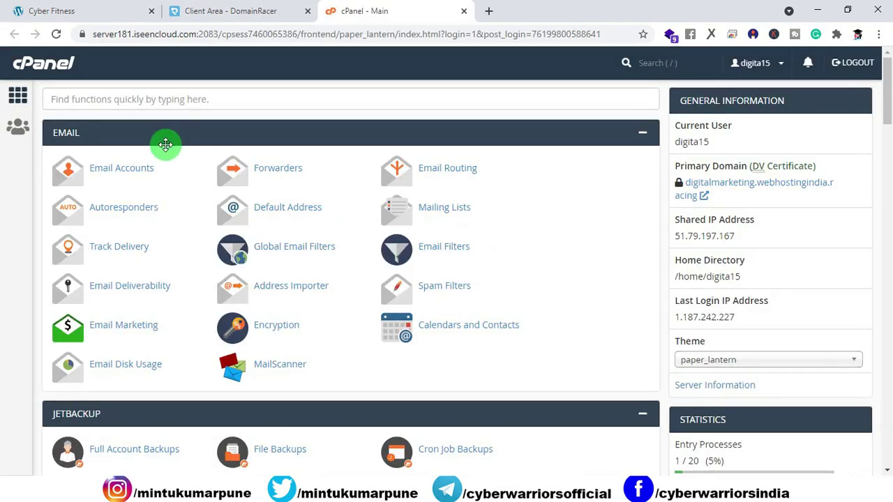
Find the Softaculous Apps Installer in cPanel and open its WordPress script
{"action": "scroll", "coordinate": [508, 334], "scroll_direction": "down", "scroll_amount": 1}
{"action": "scroll", "coordinate": [80, 295], "scroll_direction": "down", "scroll_amount": 1}
{"action": "scroll", "coordinate": [100, 349], "scroll_direction": "down", "scroll_amount": 1}
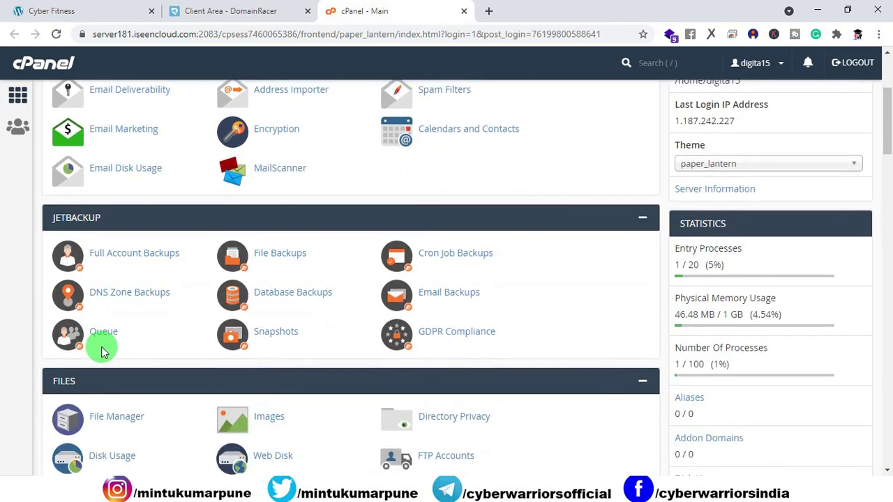
{"action": "scroll", "coordinate": [106, 149], "scroll_direction": "down", "scroll_amount": 1}
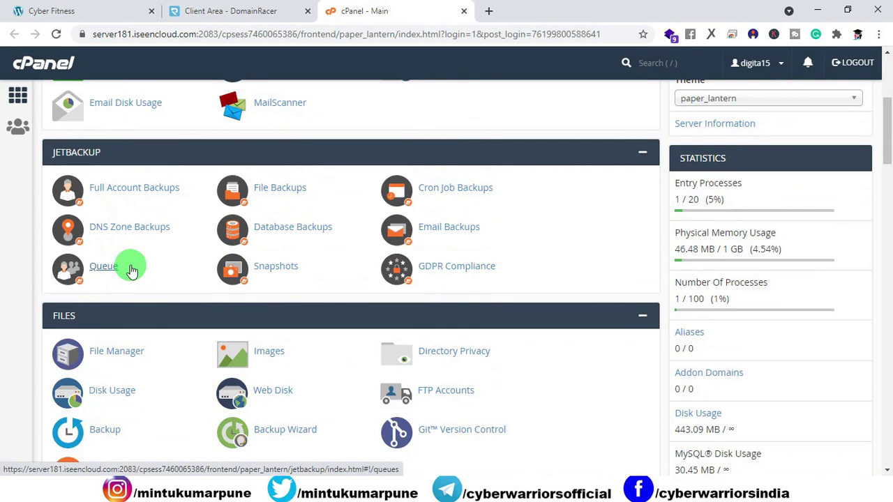
{"action": "scroll", "coordinate": [117, 271], "scroll_direction": "down", "scroll_amount": 1}
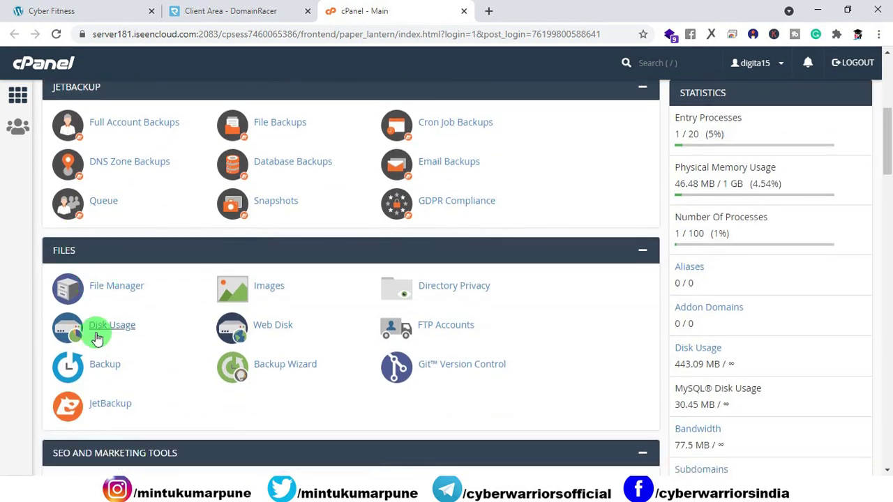
{"action": "scroll", "coordinate": [96, 321], "scroll_direction": "down", "scroll_amount": 1}
{"action": "scroll", "coordinate": [80, 219], "scroll_direction": "down", "scroll_amount": 2}
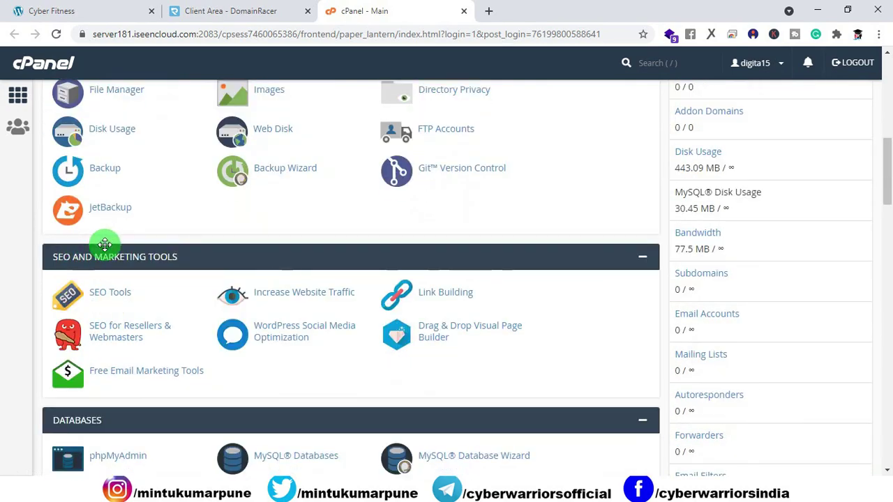
{"action": "scroll", "coordinate": [888, 199], "scroll_direction": "down", "scroll_amount": 4}
{"action": "left_click_drag", "start_coordinate": [888, 202], "coordinate": [883, 419]}
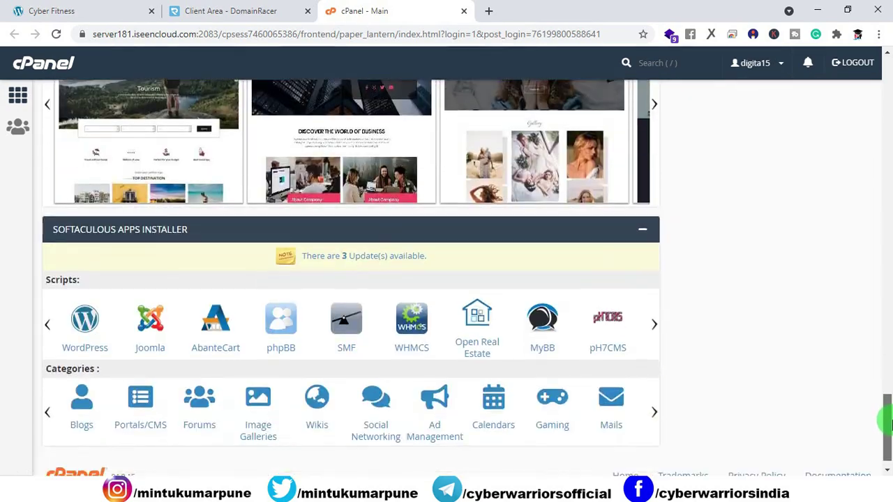
{"action": "left_click", "coordinate": [83, 303]}
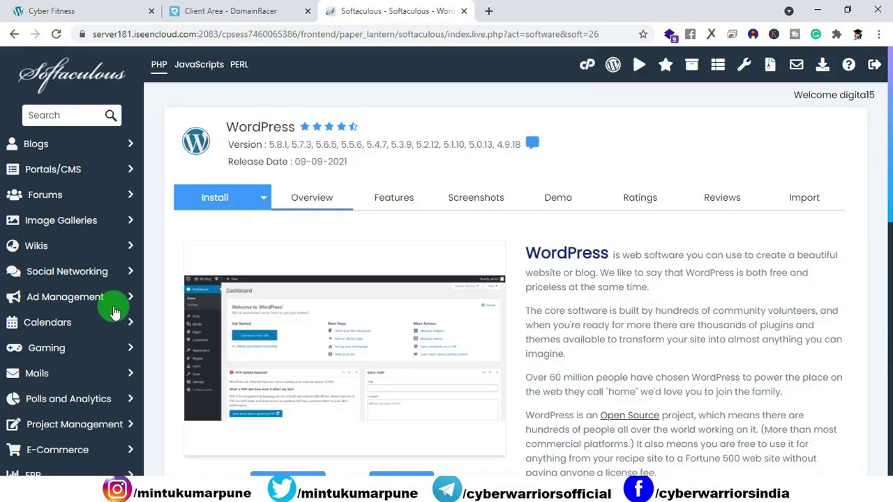
{"action": "scroll", "coordinate": [457, 248], "scroll_direction": "down", "scroll_amount": 4}
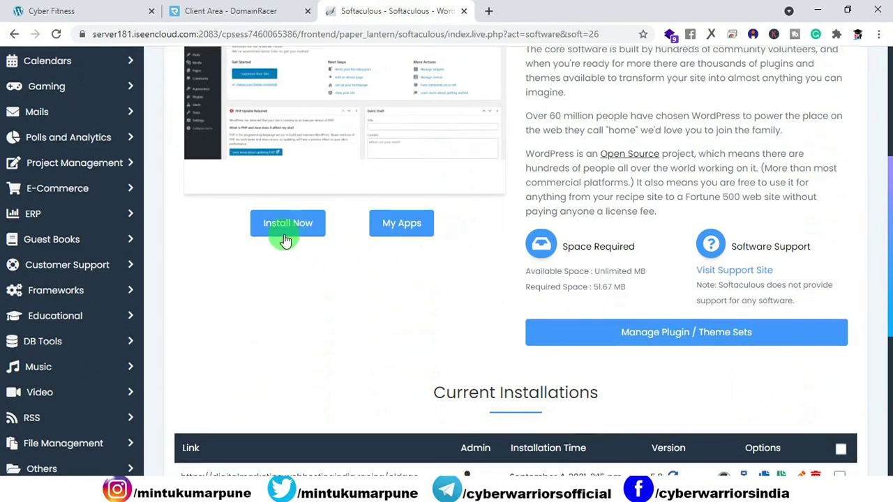
{"action": "left_click", "coordinate": [283, 225]}
{"action": "scroll", "coordinate": [295, 239], "scroll_direction": "up", "scroll_amount": 1}
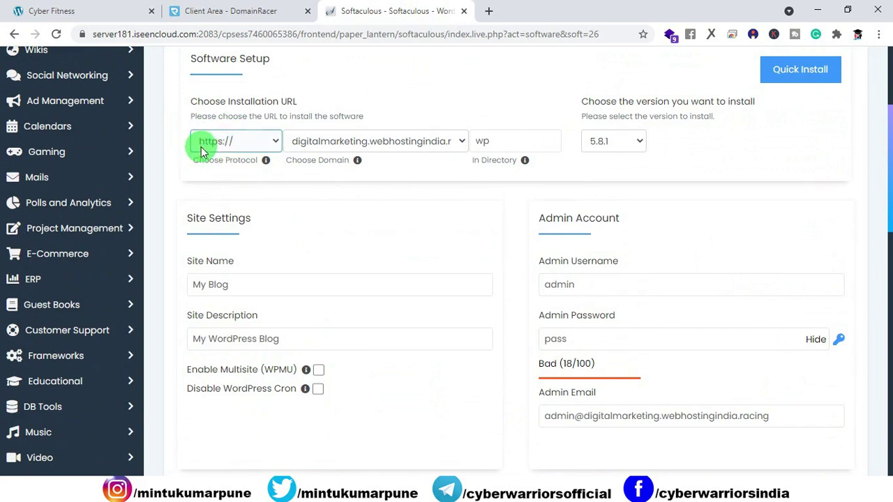
{"action": "key", "text": "Down"}
{"action": "key", "text": "Down"}
{"action": "left_click", "coordinate": [274, 142]}
{"action": "left_click", "coordinate": [274, 143]}
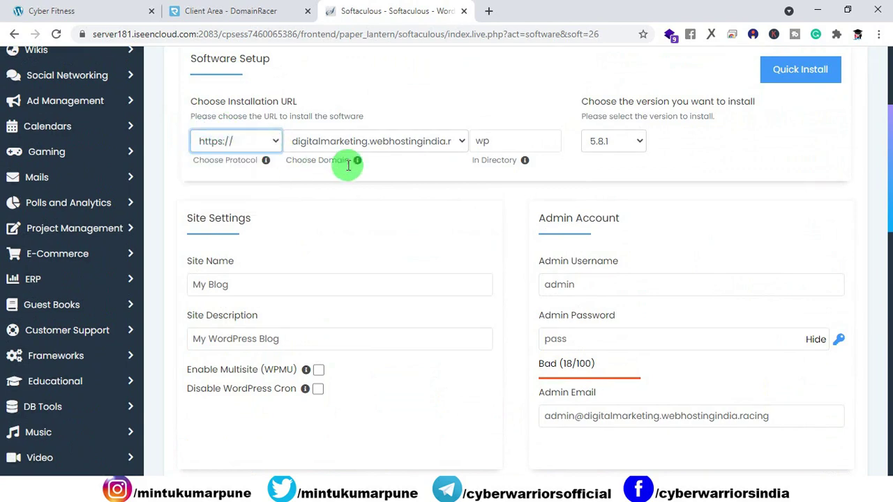
{"action": "left_click", "coordinate": [461, 141]}
{"action": "left_click", "coordinate": [462, 142]}
{"action": "double_click", "coordinate": [494, 143]}
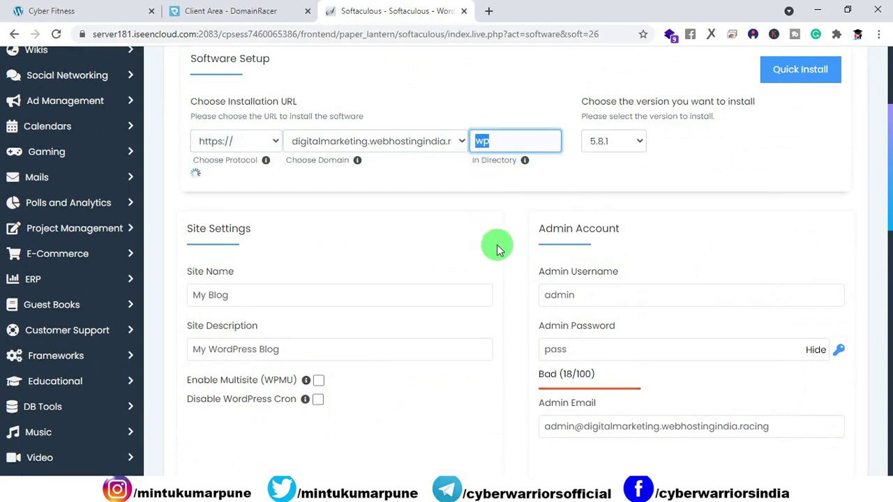
{"action": "key", "text": "BackSpace"}
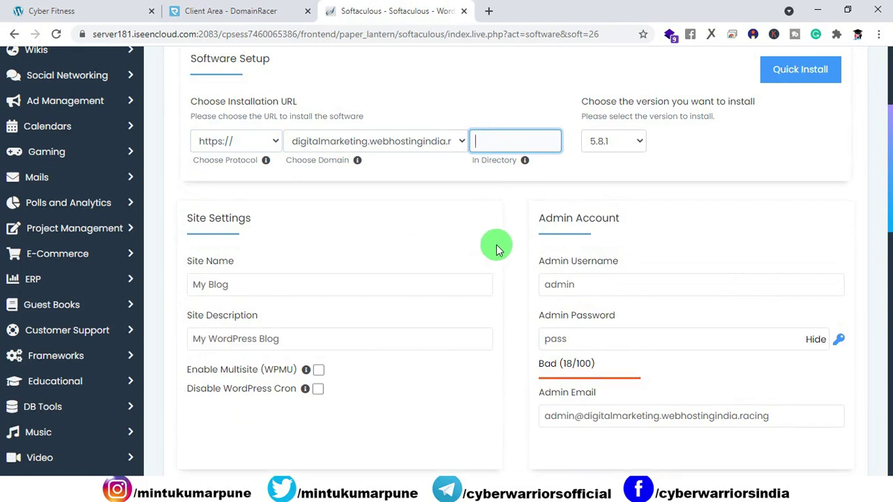
{"action": "left_click", "coordinate": [520, 241]}
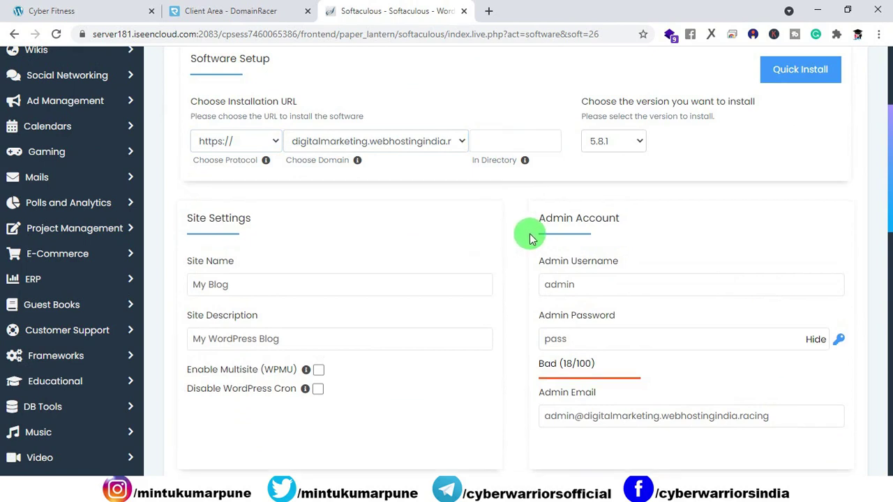
Hide the admin password in the WordPress admin account settings and replace it with a new one
{"action": "scroll", "coordinate": [509, 238], "scroll_direction": "down", "scroll_amount": 1}
{"action": "left_click", "coordinate": [592, 218]}
{"action": "left_click", "coordinate": [803, 279]}
{"action": "left_click", "coordinate": [814, 275]}
{"action": "double_click", "coordinate": [626, 269]}
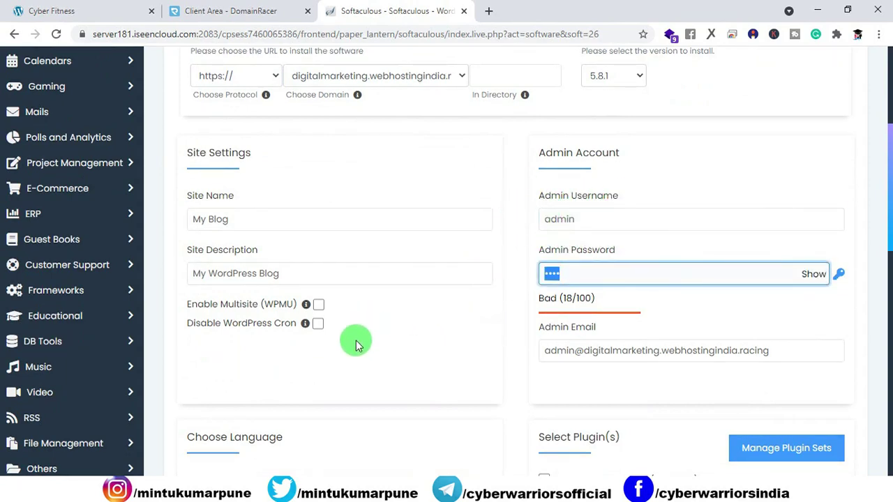
{"action": "key", "text": "ctrl+v"}
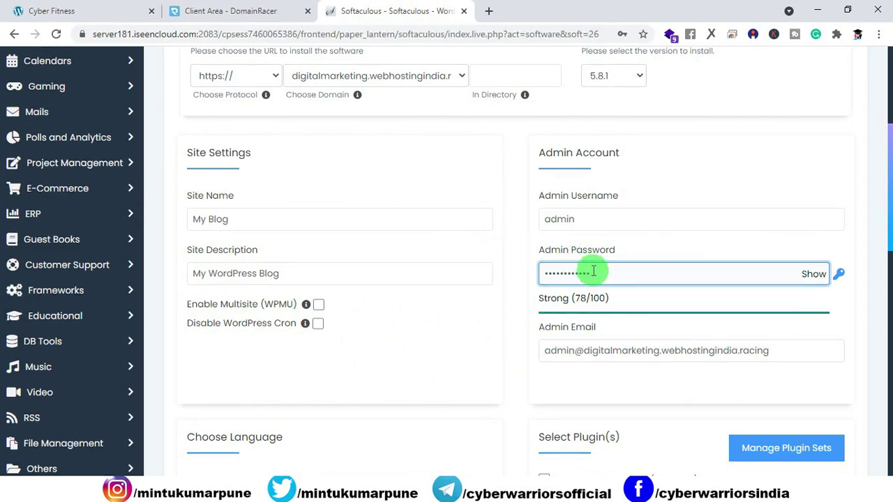
{"action": "left_click", "coordinate": [520, 244]}
Install WordPress with the remaining default settings and view the new site's front page
{"action": "scroll", "coordinate": [520, 244], "scroll_direction": "down", "scroll_amount": 10}
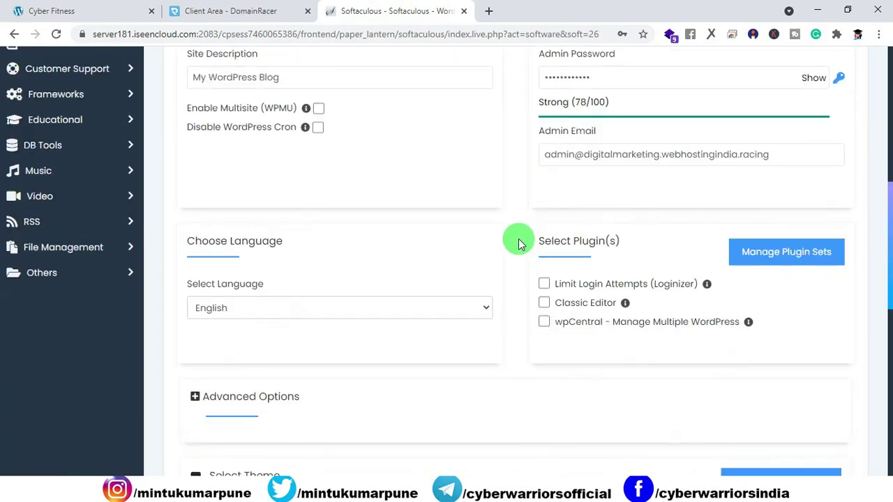
{"action": "left_click", "coordinate": [519, 303]}
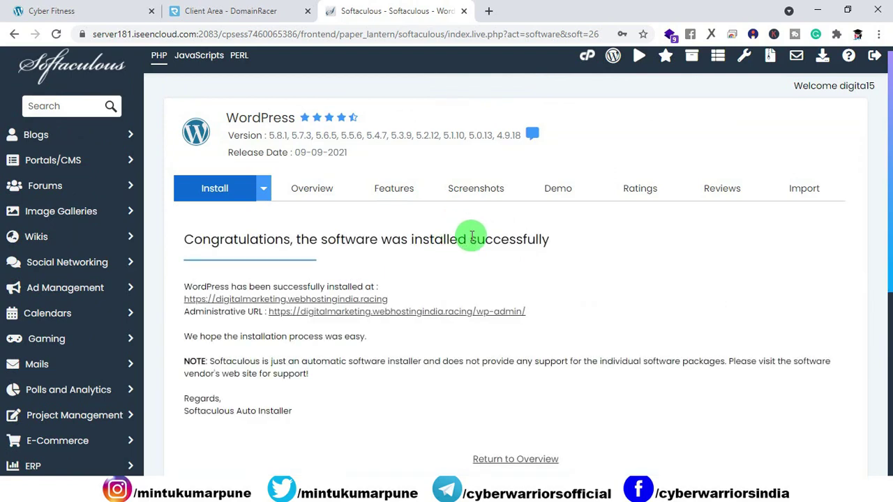
{"action": "left_click", "coordinate": [282, 300]}
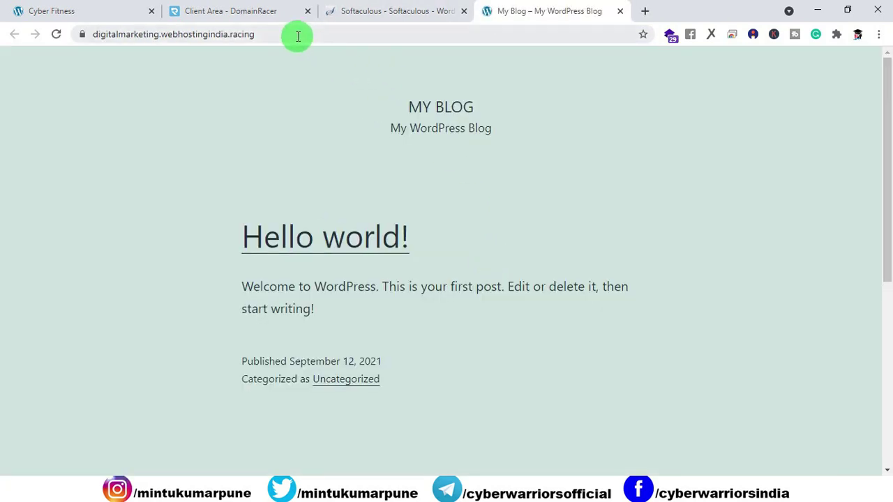
{"action": "left_click", "coordinate": [295, 34]}
{"action": "left_click", "coordinate": [314, 84]}
{"action": "scroll", "coordinate": [552, 351], "scroll_direction": "down", "scroll_amount": 3}
{"action": "scroll", "coordinate": [552, 351], "scroll_direction": "up", "scroll_amount": 3}
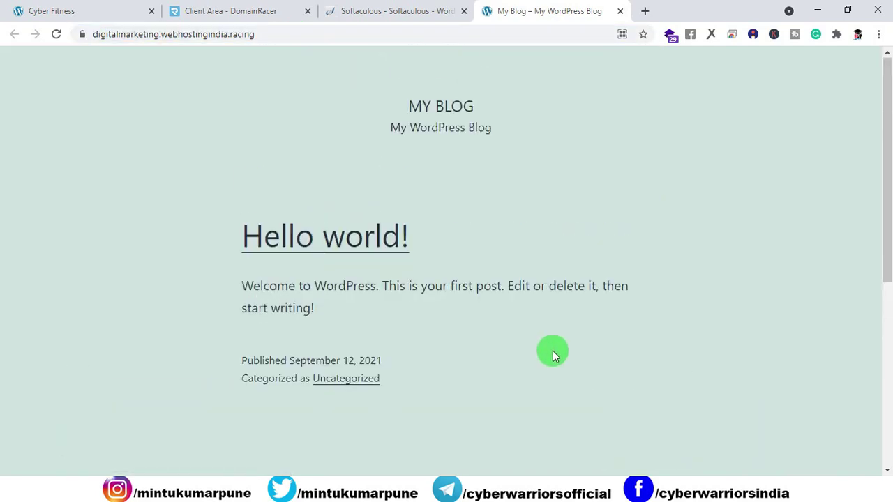
Copy the site's address, open it in a new tab with wp-admin appended, and log in with the saved admin credentials
{"action": "left_click", "coordinate": [319, 35]}
{"action": "key", "text": "ctrl+c"}
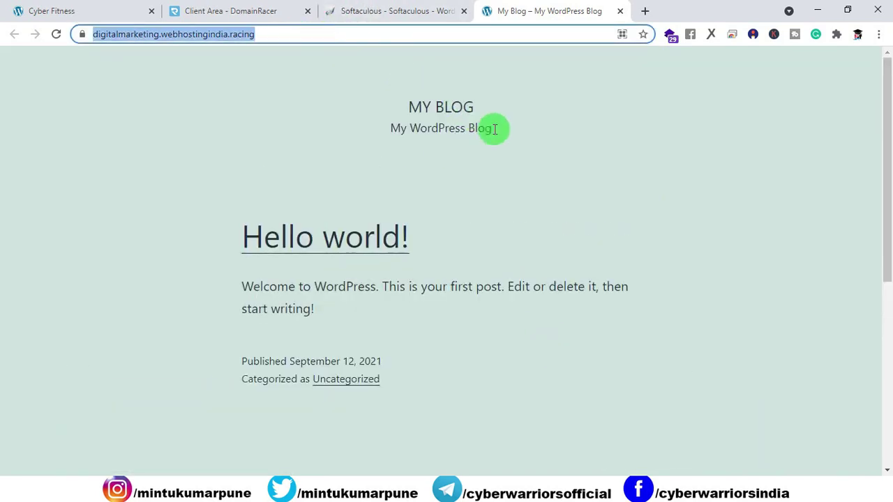
{"action": "left_click", "coordinate": [645, 11]}
{"action": "key", "text": "ctrl+v"}
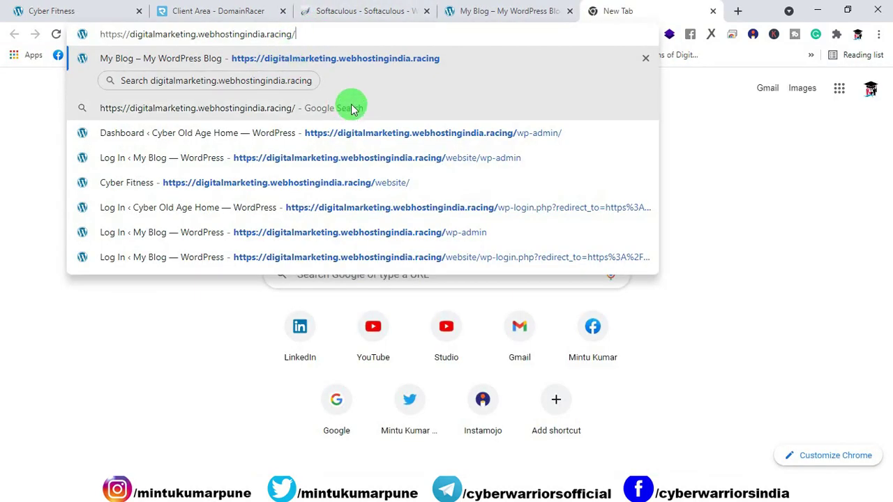
{"action": "type", "text": "wp-admin"}
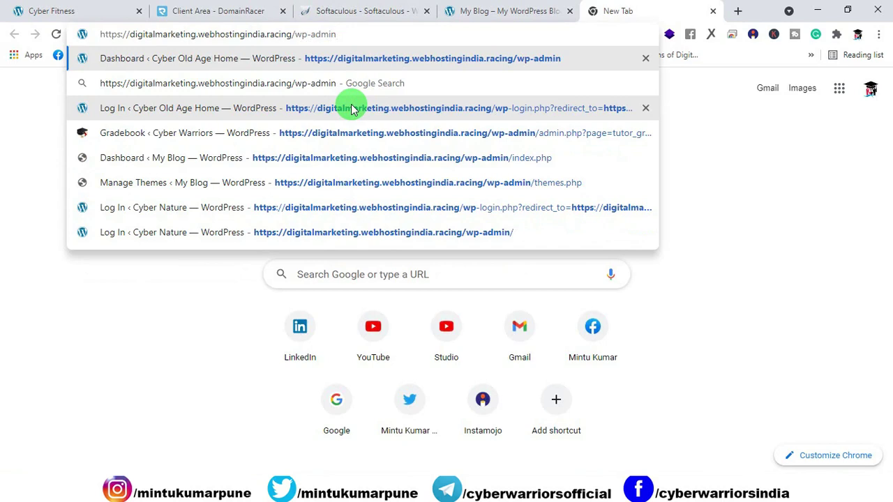
{"action": "key", "text": "Return"}
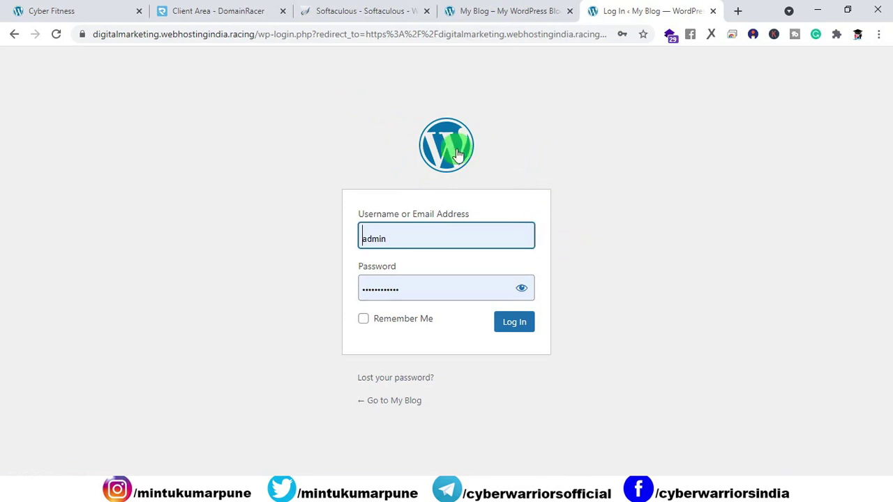
{"action": "left_click", "coordinate": [523, 330]}
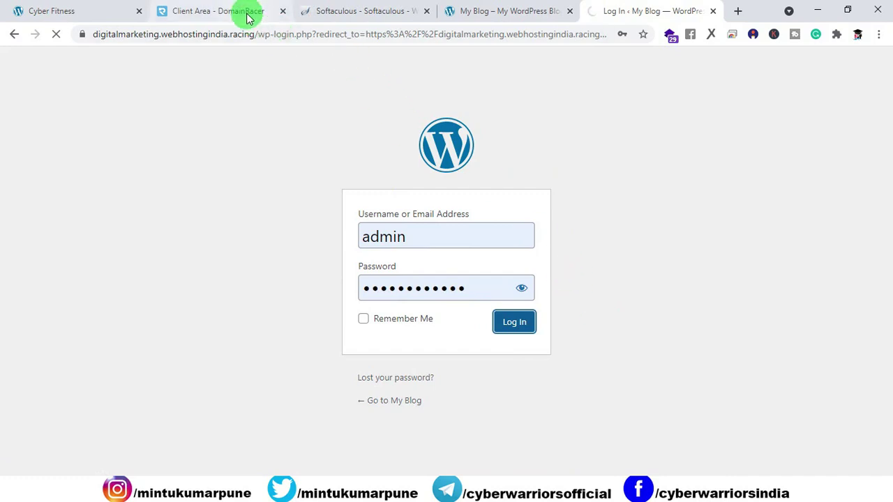
Close the DomainRacer client area and Softaculous tabs, place the WordPress login tab before the blog tab, and show the blog
{"action": "left_click", "coordinate": [272, 16]}
{"action": "left_click", "coordinate": [283, 13]}
{"action": "left_click", "coordinate": [283, 11]}
{"action": "left_click", "coordinate": [356, 10]}
{"action": "left_click_drag", "start_coordinate": [283, 15], "coordinate": [363, 14]}
{"action": "left_click", "coordinate": [419, 14]}
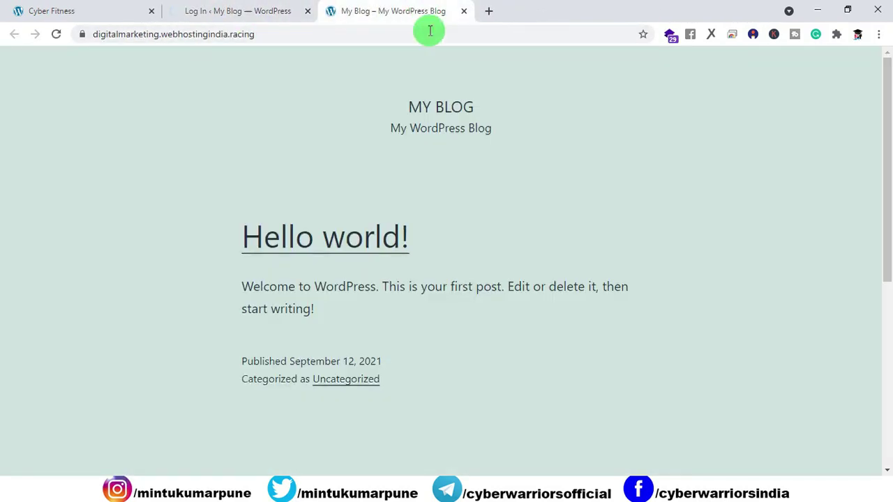
Close the existing blog tab and visit the site from the WordPress dashboard in a new tab
{"action": "left_click", "coordinate": [464, 13]}
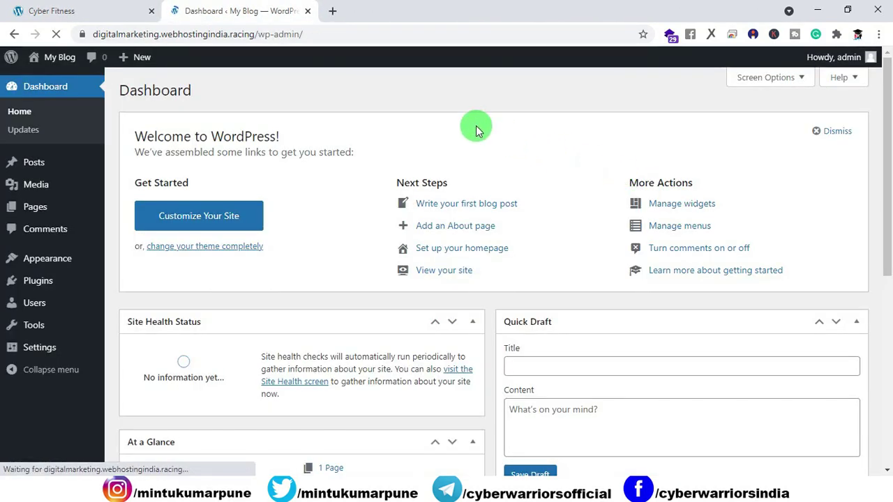
{"action": "mouse_move", "coordinate": [55, 65]}
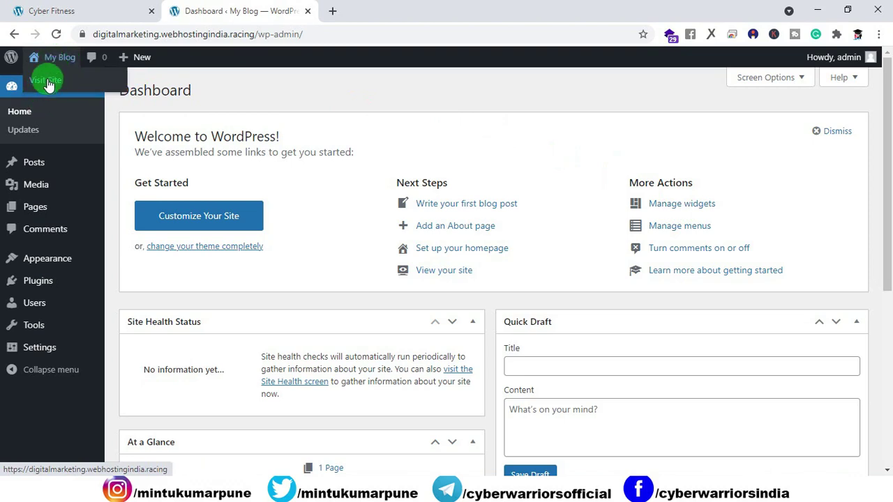
{"action": "right_click", "coordinate": [55, 85]}
{"action": "left_click", "coordinate": [91, 89]}
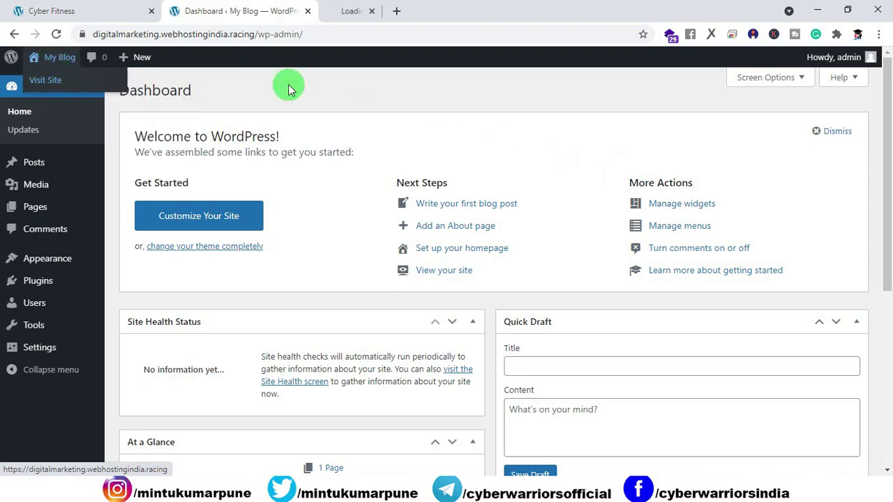
{"action": "left_click", "coordinate": [381, 10]}
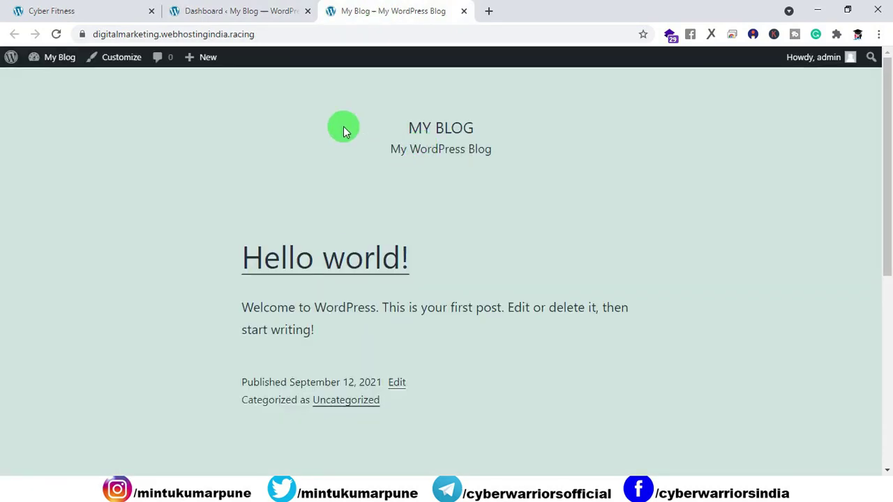
{"action": "scroll", "coordinate": [327, 128], "scroll_direction": "down", "scroll_amount": 5}
{"action": "scroll", "coordinate": [326, 130], "scroll_direction": "up", "scroll_amount": 5}
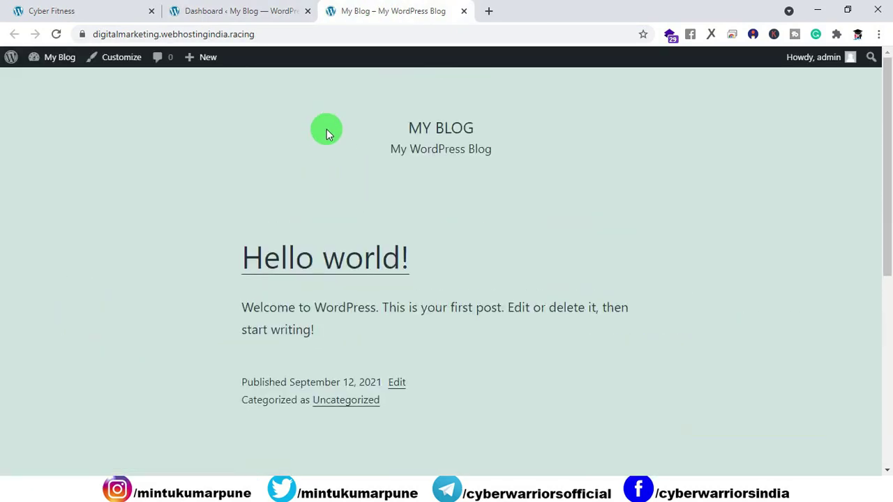
Delete the preinstalled Akismet Anti-Spam and Hello Dolly plugins together with a bulk action
{"action": "left_click", "coordinate": [262, 14]}
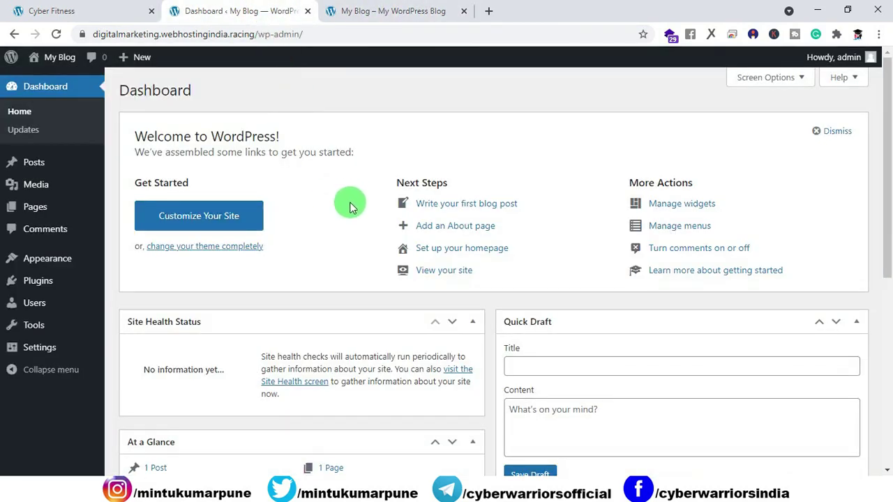
{"action": "mouse_move", "coordinate": [41, 295]}
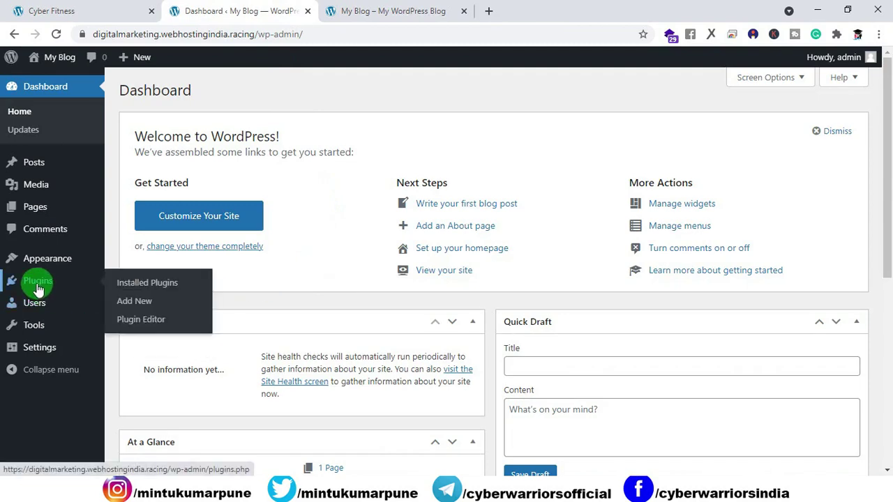
{"action": "left_click", "coordinate": [38, 286]}
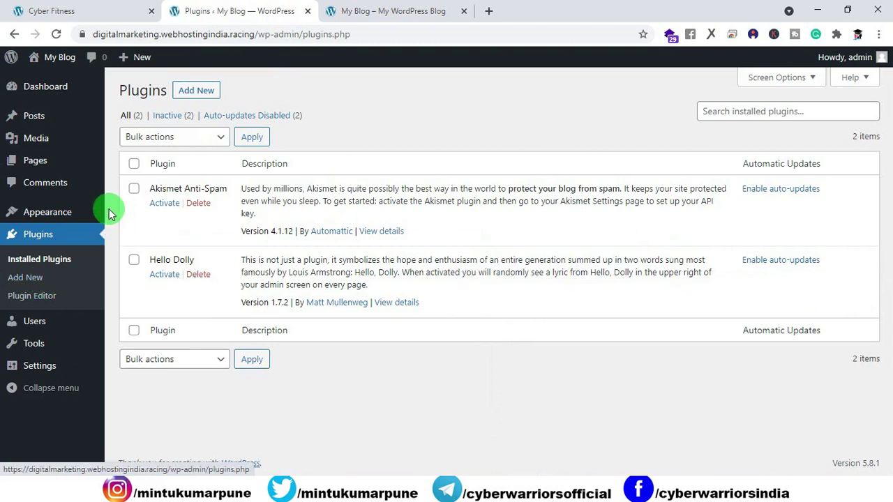
{"action": "left_click", "coordinate": [174, 138]}
{"action": "left_click", "coordinate": [168, 205]}
{"action": "left_click", "coordinate": [253, 139]}
{"action": "left_click", "coordinate": [499, 113]}
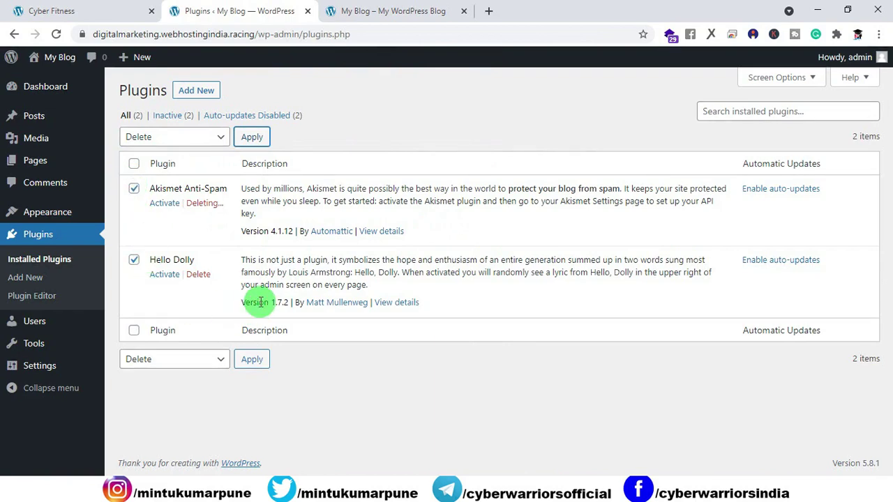
Search for "astra" among the plugins to add and install Starter Templates and Astra Widgets
{"action": "left_click", "coordinate": [198, 91]}
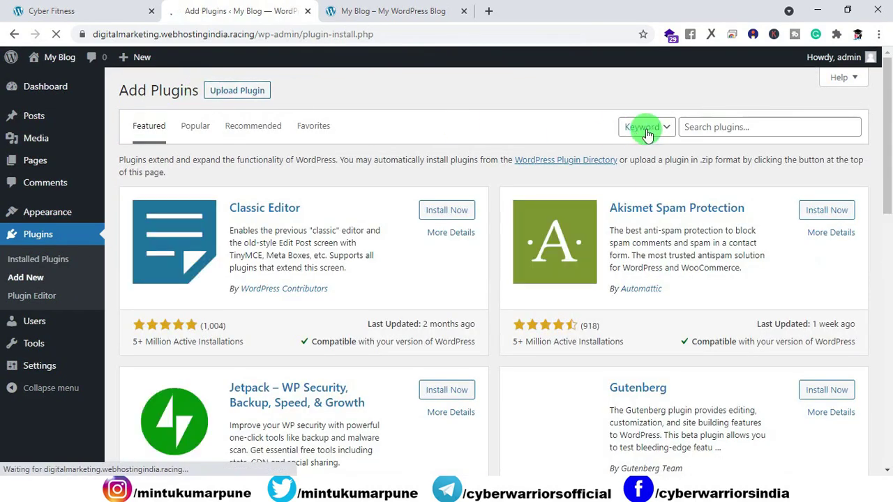
{"action": "left_click", "coordinate": [694, 128]}
{"action": "left_click", "coordinate": [696, 155]}
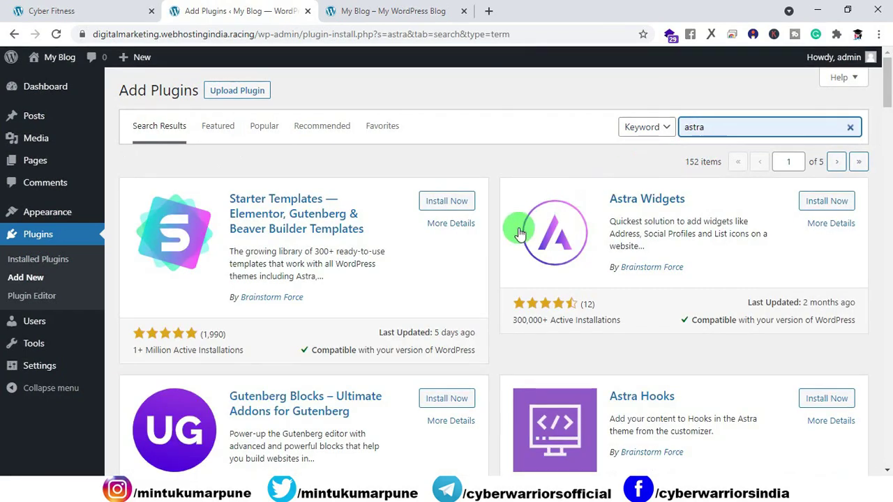
{"action": "scroll", "coordinate": [493, 259], "scroll_direction": "down", "scroll_amount": 3}
{"action": "scroll", "coordinate": [493, 263], "scroll_direction": "up", "scroll_amount": 1}
{"action": "scroll", "coordinate": [493, 260], "scroll_direction": "up", "scroll_amount": 2}
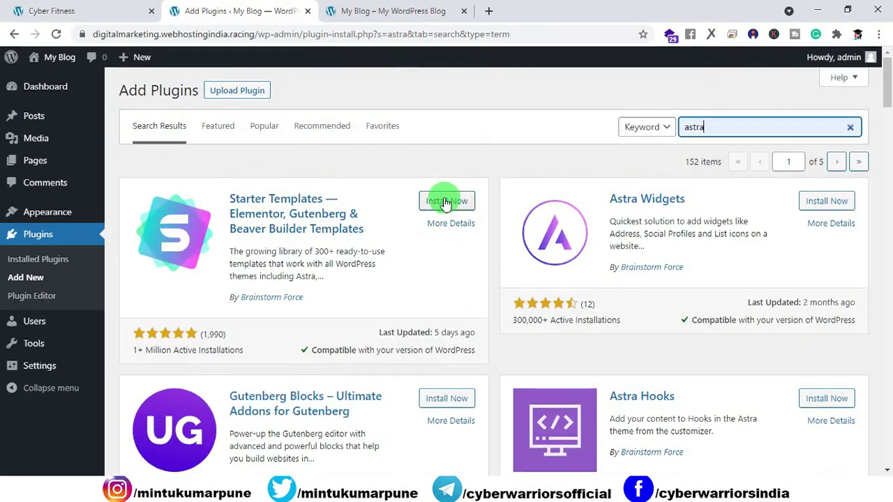
{"action": "left_click", "coordinate": [419, 201]}
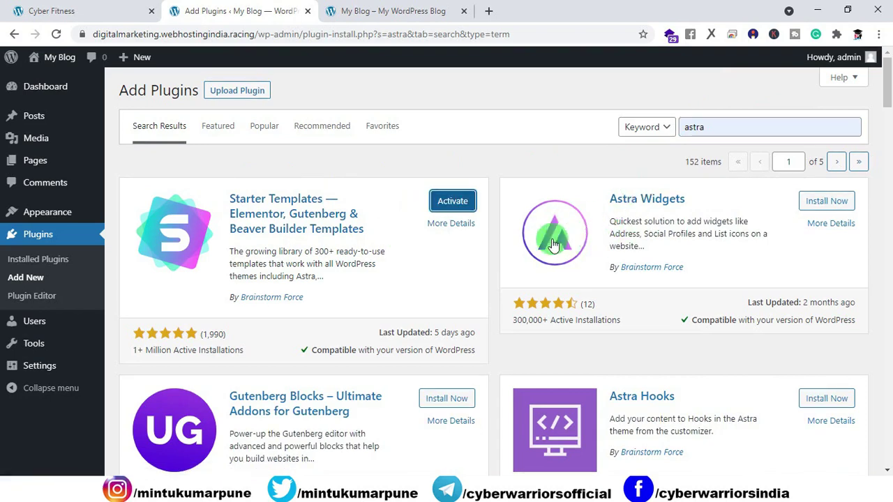
{"action": "left_click", "coordinate": [794, 200]}
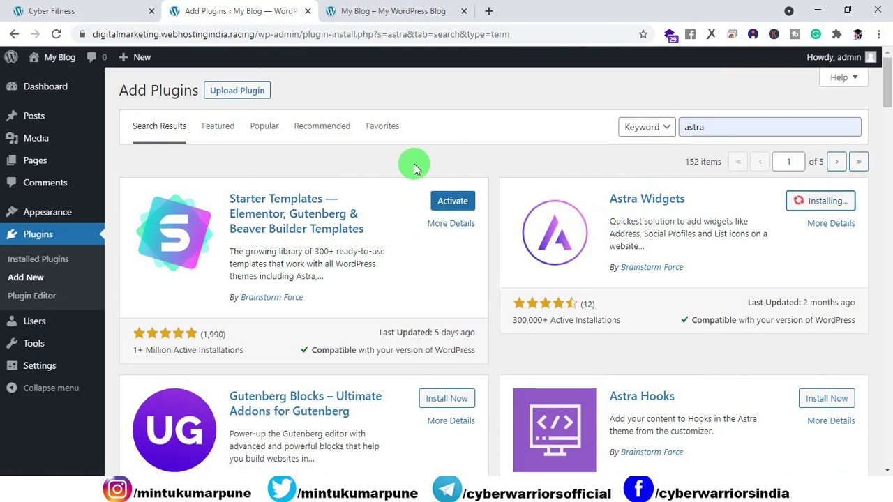
Search for "wpforms lite" and install the Contact Form by WPForms plugin
{"action": "double_click", "coordinate": [674, 130]}
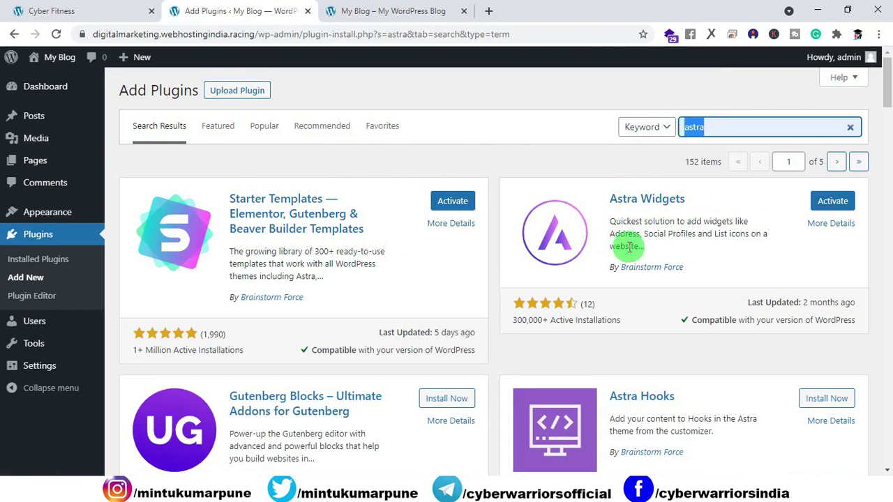
{"action": "type", "text": "wpforms lite"}
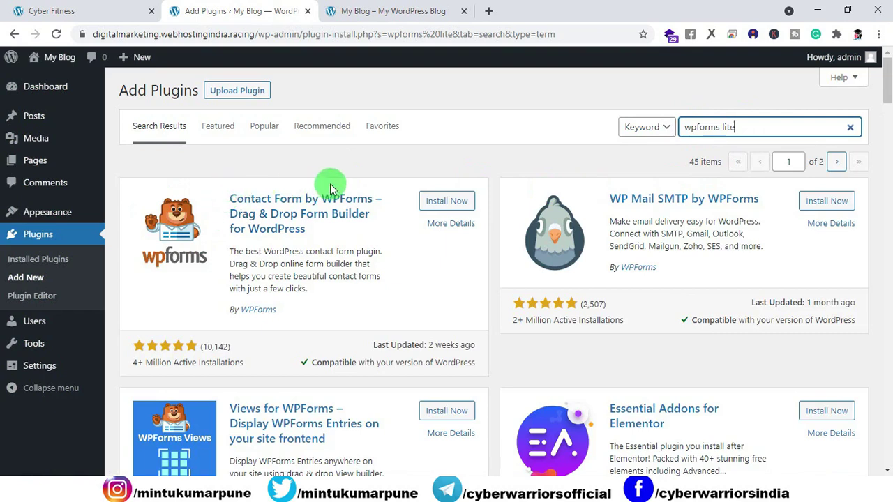
{"action": "left_click", "coordinate": [446, 202]}
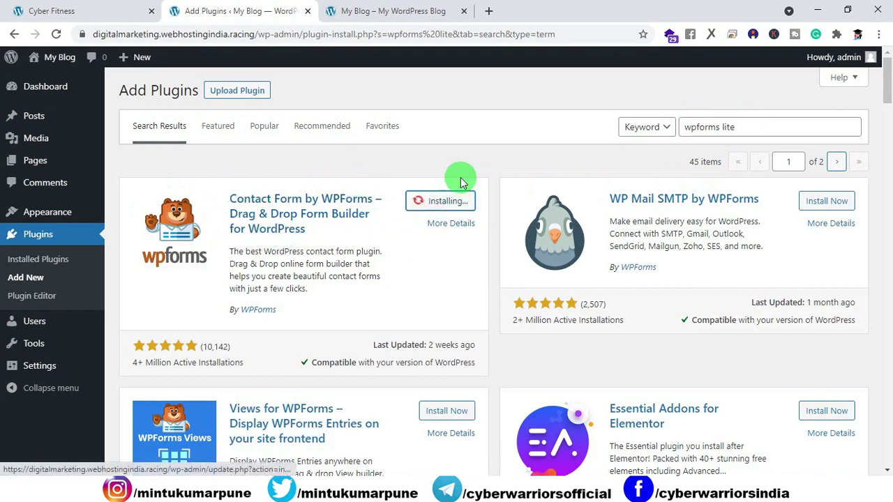
Search for "elementor" and install the Elementor Website Builder plugin
{"action": "left_click_drag", "start_coordinate": [753, 124], "coordinate": [683, 125]}
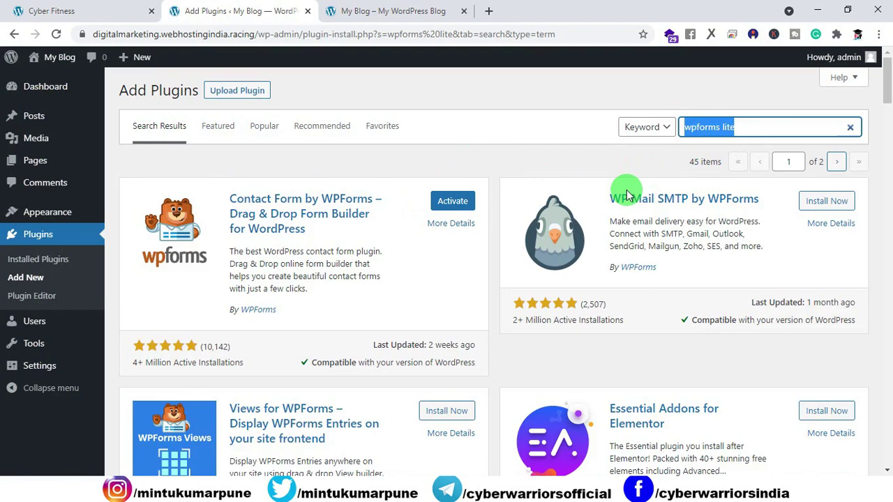
{"action": "type", "text": "elementor"}
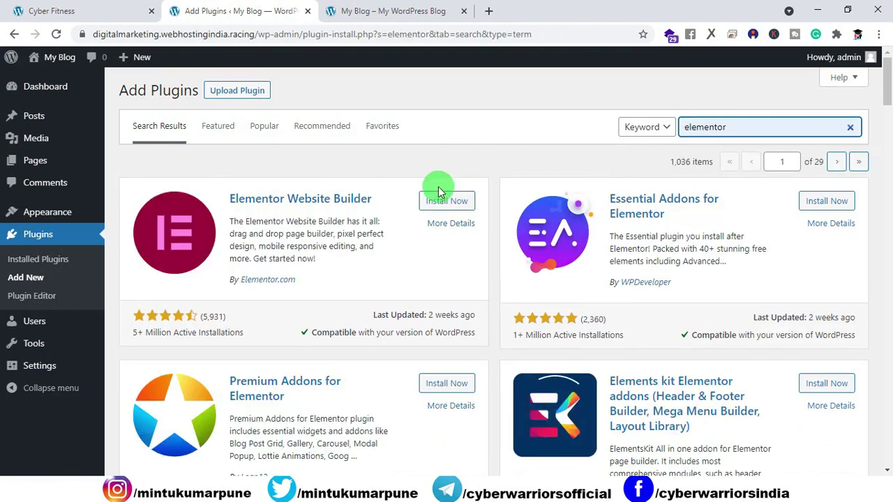
{"action": "left_click", "coordinate": [442, 202]}
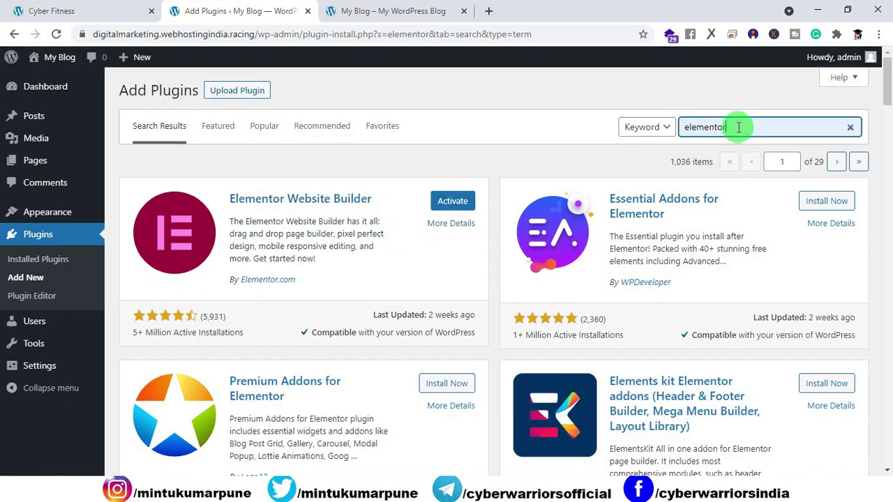
Search for "mystickymenu" and install the myStickymenu floating notification bar and sticky header plugin
{"action": "left_click_drag", "start_coordinate": [741, 128], "coordinate": [673, 127]}
{"action": "type", "text": "mystickymenu"}
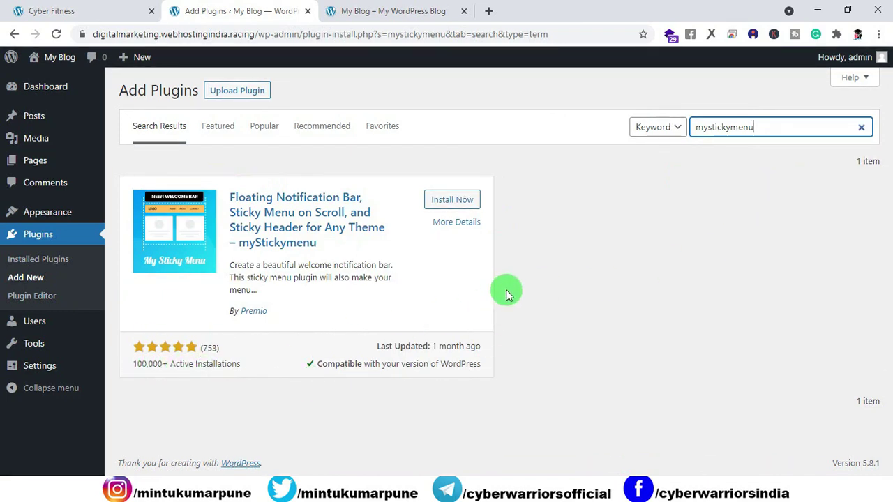
{"action": "left_click", "coordinate": [450, 203]}
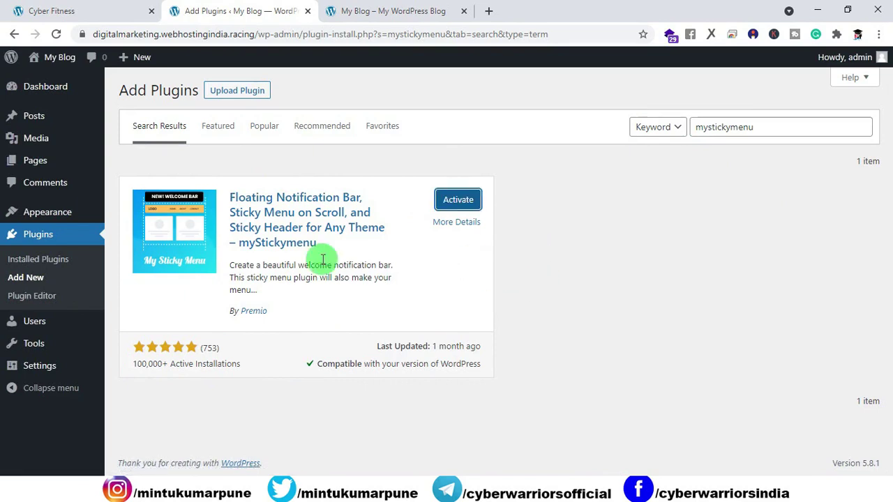
Select all installed plugins and activate them with a bulk action
{"action": "left_click", "coordinate": [37, 263]}
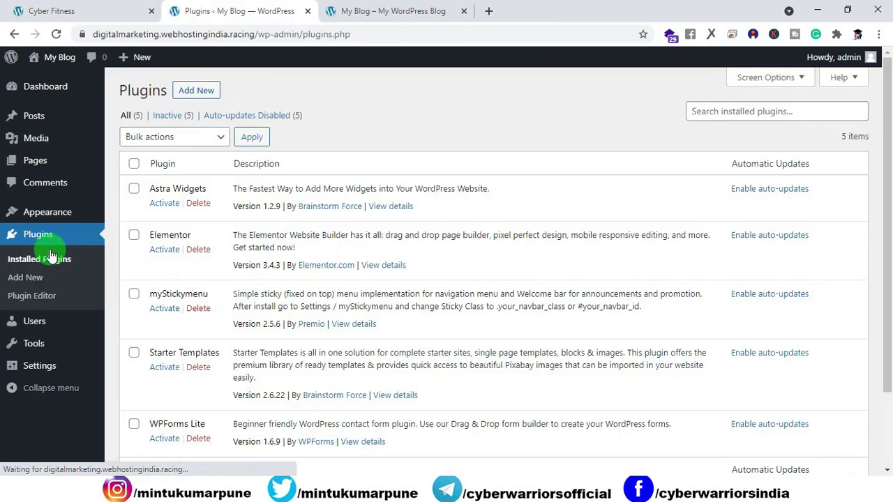
{"action": "left_click", "coordinate": [165, 143]}
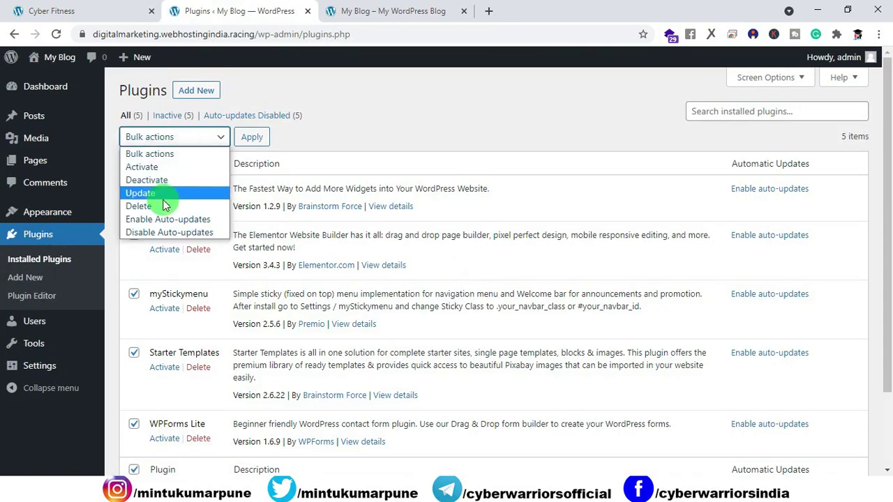
{"action": "left_click", "coordinate": [143, 167]}
{"action": "left_click", "coordinate": [248, 137]}
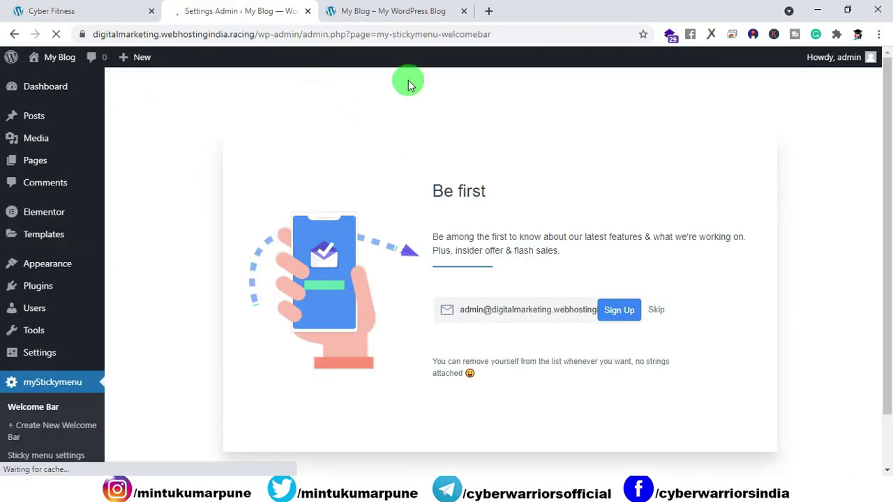
Return to the installed plugins list and bulk-activate all plugins again to include Starter Templates and WPForms Lite
{"action": "mouse_move", "coordinate": [32, 288]}
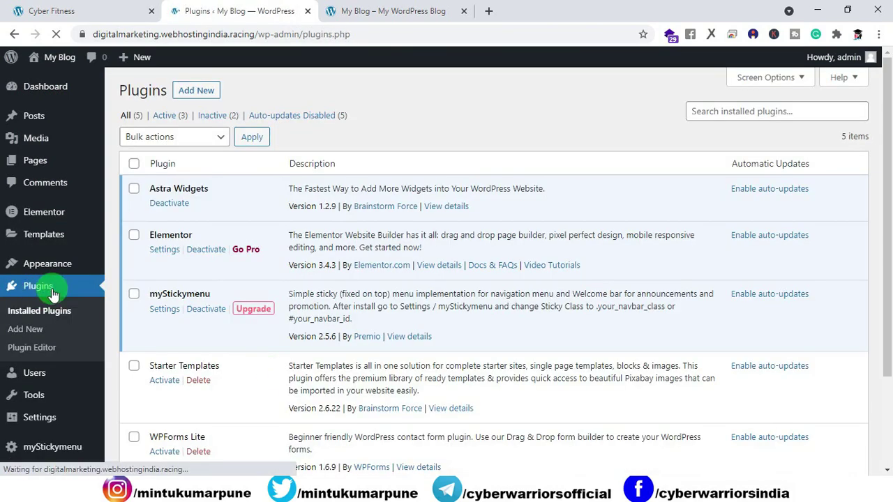
{"action": "scroll", "coordinate": [160, 295], "scroll_direction": "down", "scroll_amount": 2}
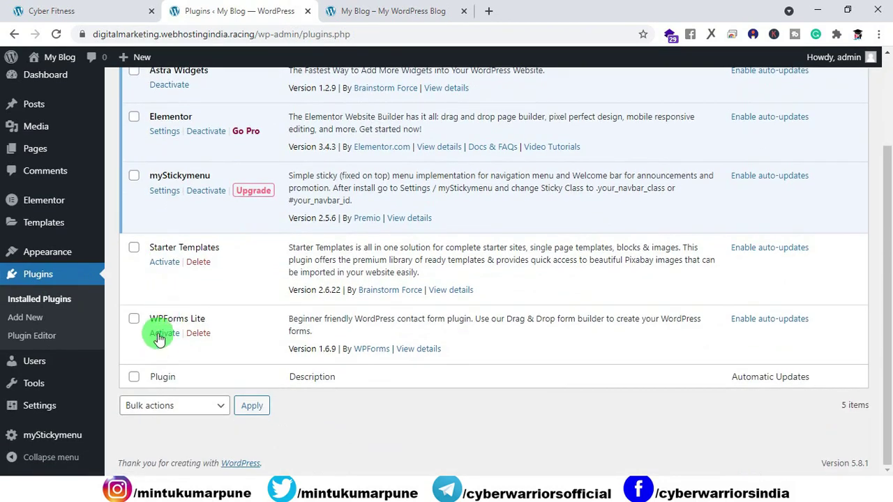
{"action": "scroll", "coordinate": [160, 334], "scroll_direction": "up", "scroll_amount": 1}
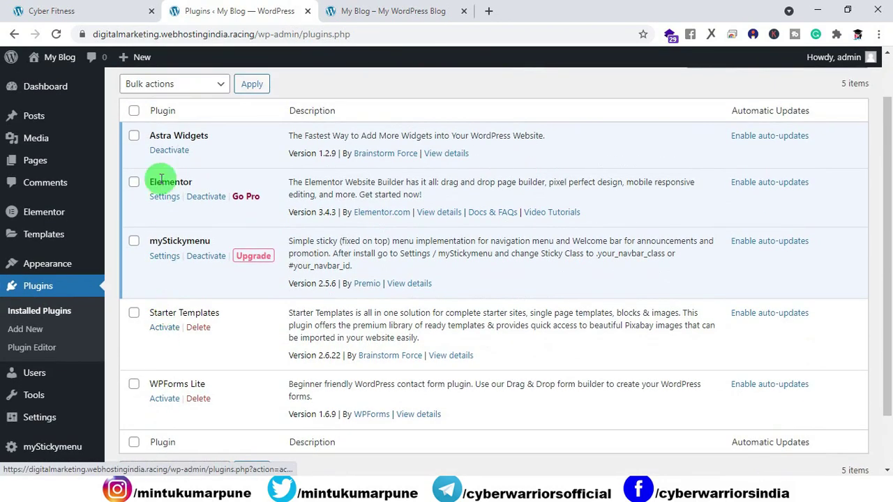
{"action": "left_click", "coordinate": [134, 110]}
{"action": "left_click", "coordinate": [160, 85]}
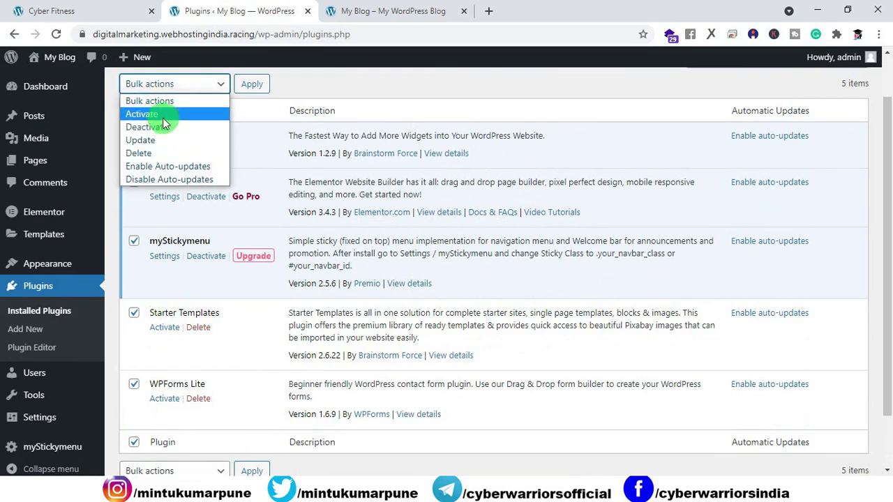
{"action": "left_click", "coordinate": [142, 114]}
{"action": "left_click", "coordinate": [250, 84]}
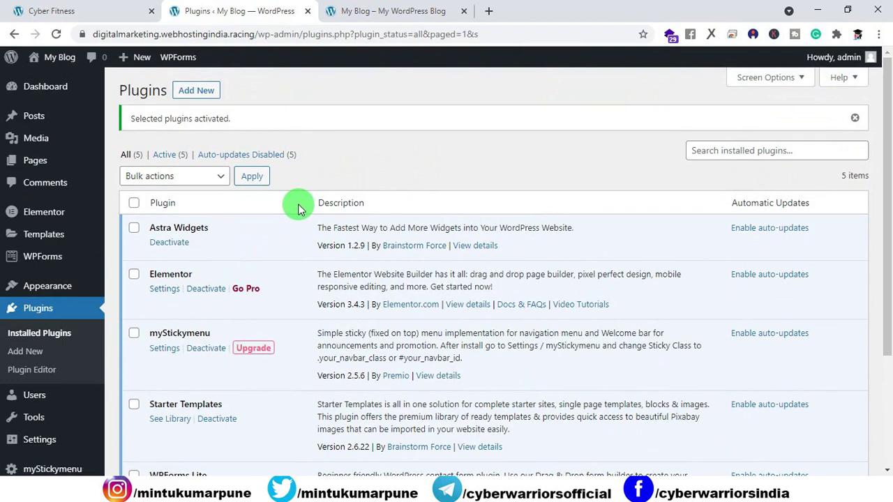
Check the blog's front page in its tab and return to the WordPress dashboard
{"action": "left_click", "coordinate": [388, 16]}
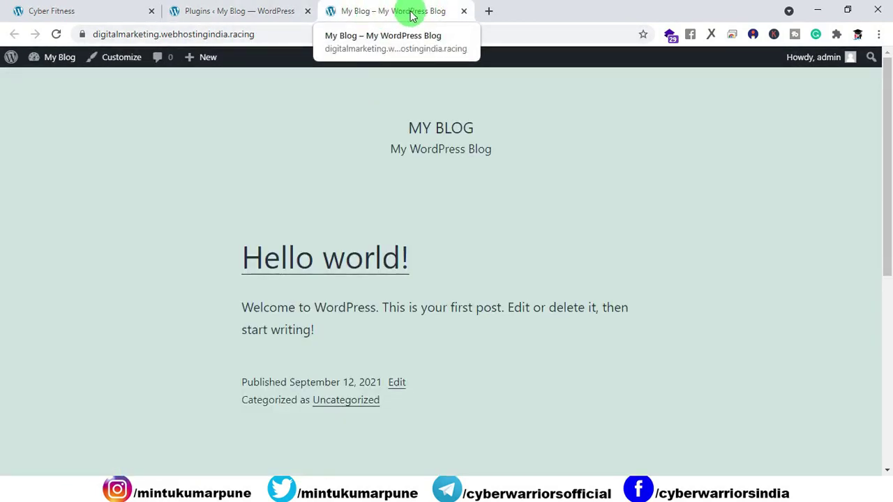
{"action": "left_click", "coordinate": [278, 14]}
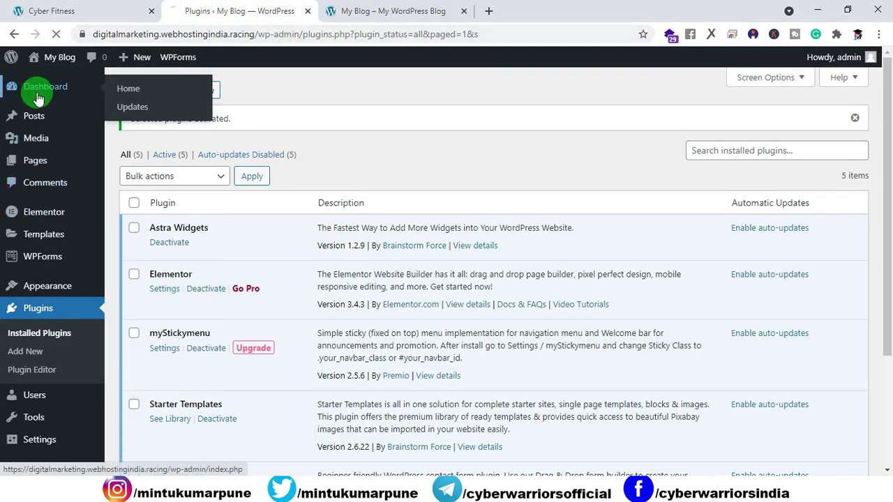
{"action": "left_click", "coordinate": [30, 88]}
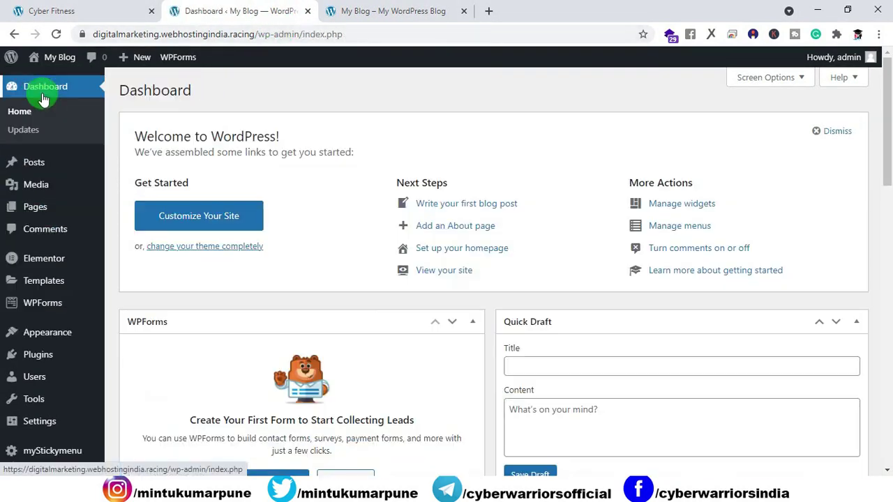
In the general settings, set the site title to "Cyber Fitness", clear the tagline and save the changes
{"action": "left_click", "coordinate": [25, 423]}
{"action": "left_click_drag", "start_coordinate": [307, 127], "coordinate": [259, 135]}
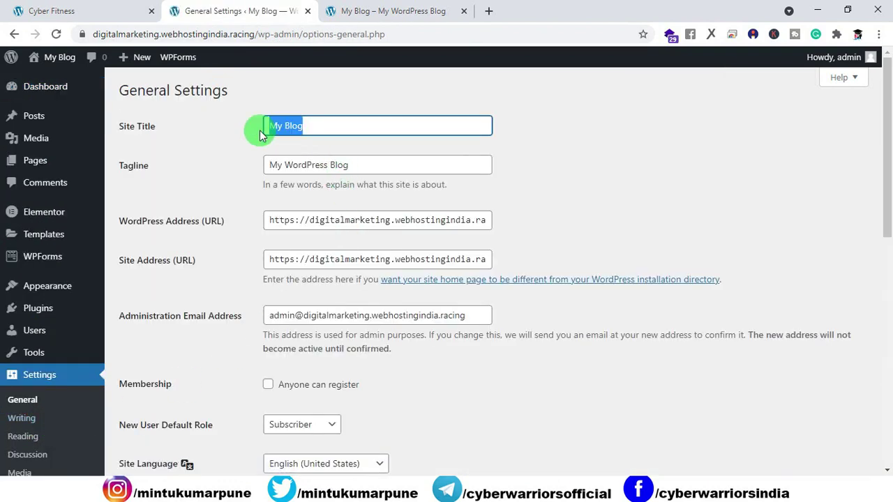
{"action": "type", "text": "Cyber Fi"}
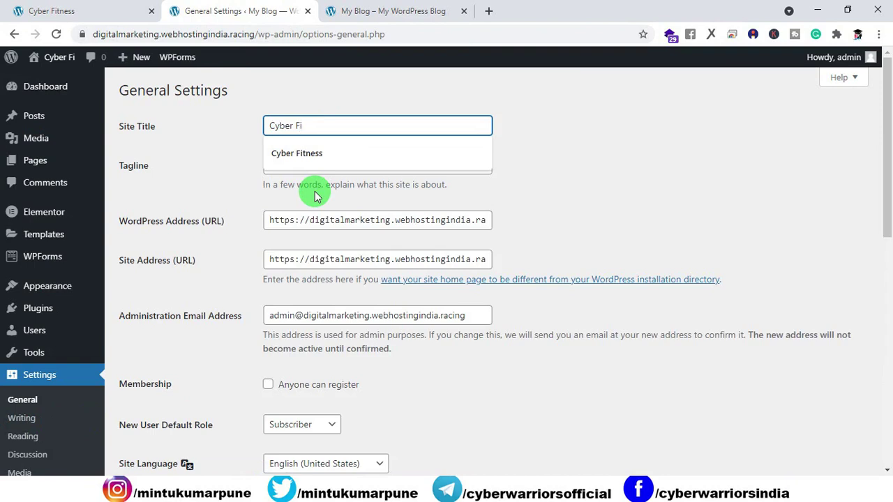
{"action": "left_click", "coordinate": [314, 162]}
{"action": "left_click_drag", "start_coordinate": [347, 168], "coordinate": [273, 165]}
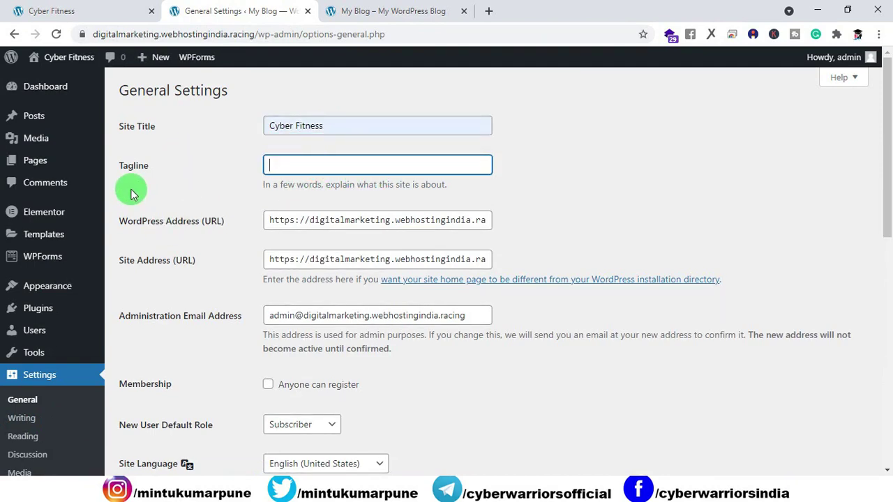
{"action": "scroll", "coordinate": [139, 199], "scroll_direction": "down", "scroll_amount": 7}
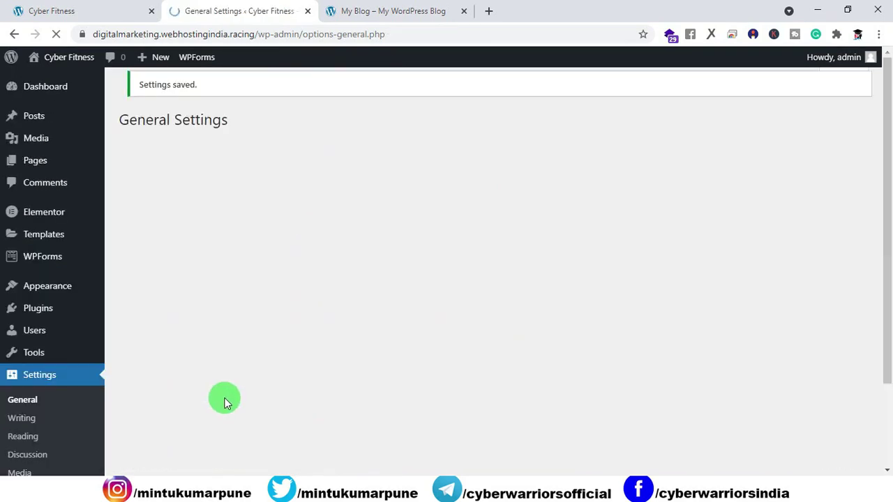
Reload the site's front page to check the new title and return to the admin area
{"action": "left_click", "coordinate": [347, 12]}
{"action": "left_click", "coordinate": [58, 35]}
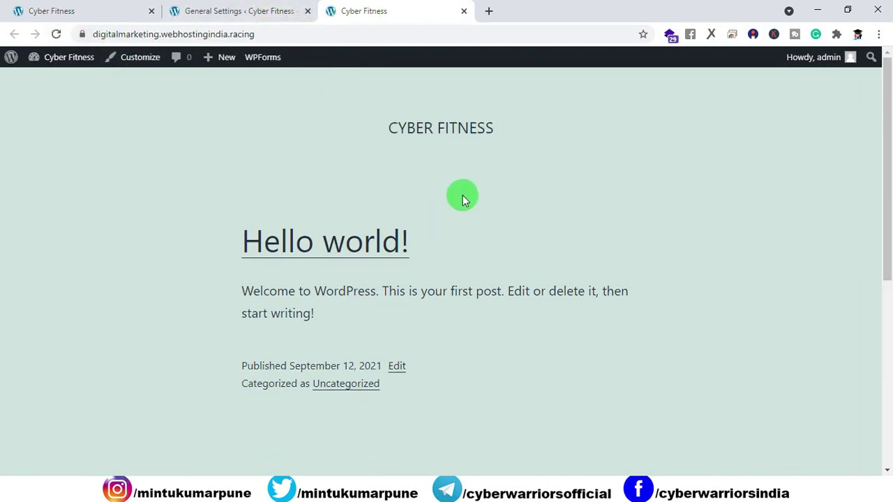
{"action": "left_click", "coordinate": [225, 11]}
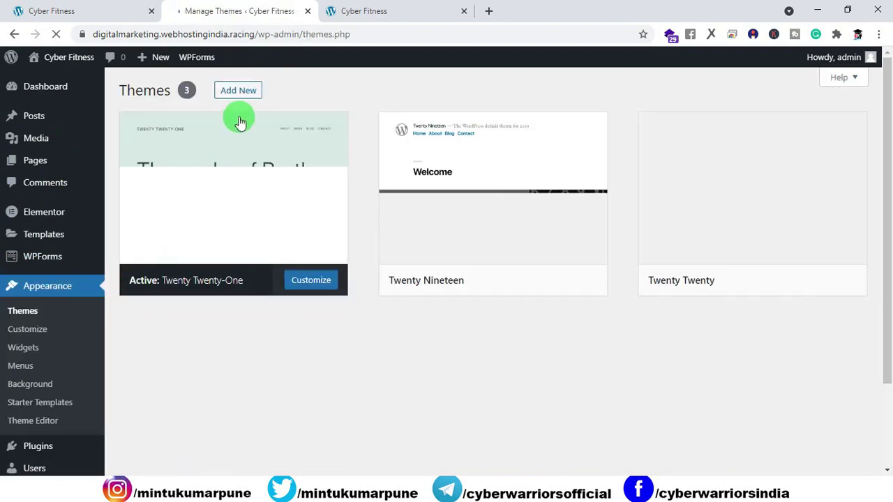
Search the theme directory for "astra", install the Astra theme and activate it
{"action": "left_click", "coordinate": [232, 98]}
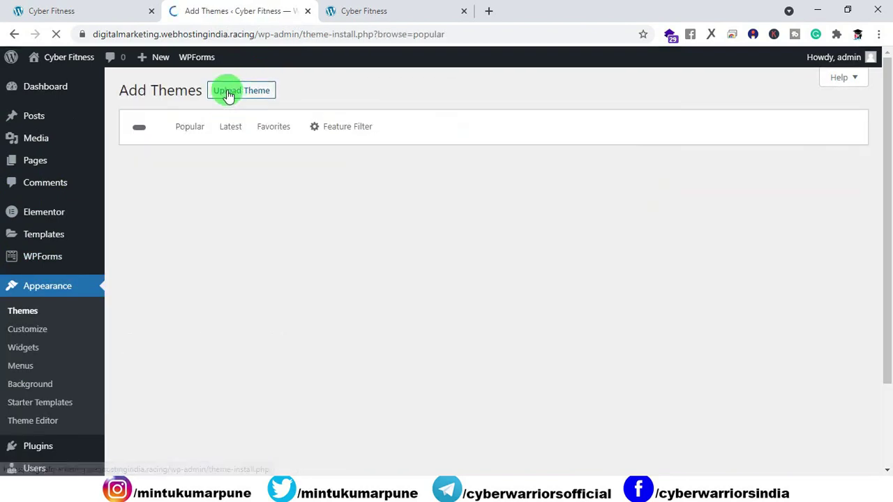
{"action": "left_click", "coordinate": [702, 133]}
{"action": "left_click", "coordinate": [710, 152]}
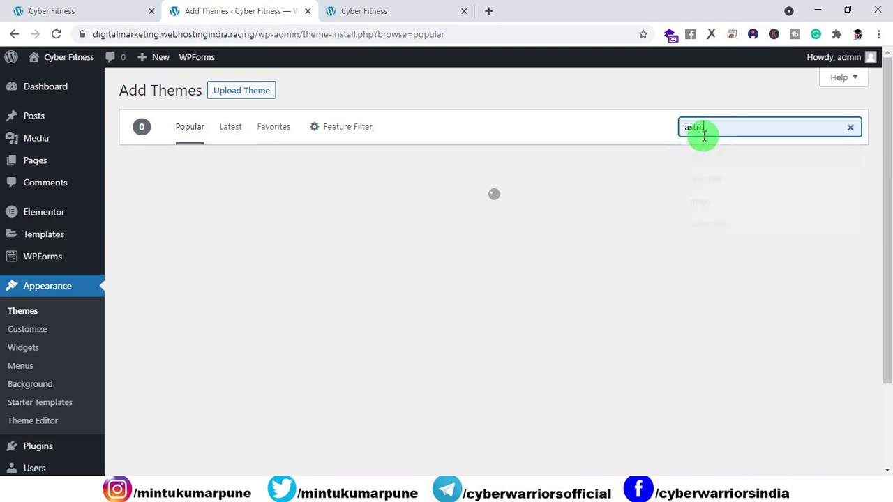
{"action": "mouse_move", "coordinate": [688, 235]}
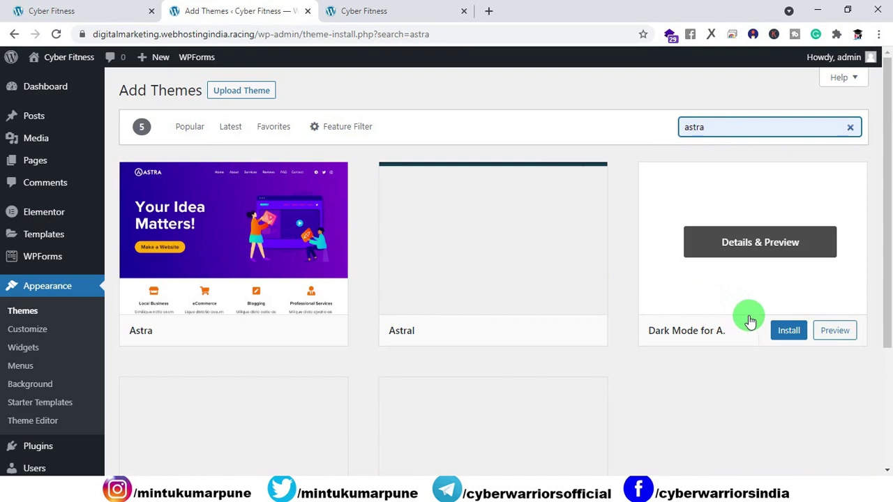
{"action": "mouse_move", "coordinate": [162, 223]}
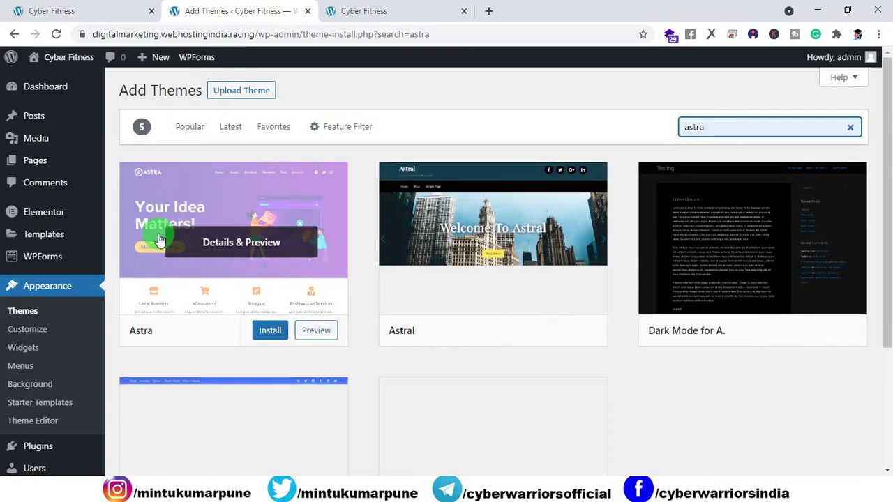
{"action": "left_click", "coordinate": [270, 330]}
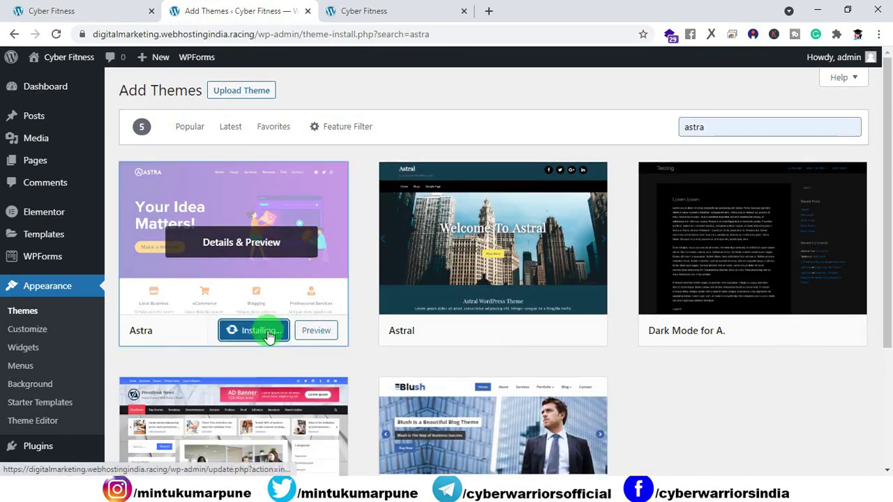
{"action": "left_click", "coordinate": [251, 328]}
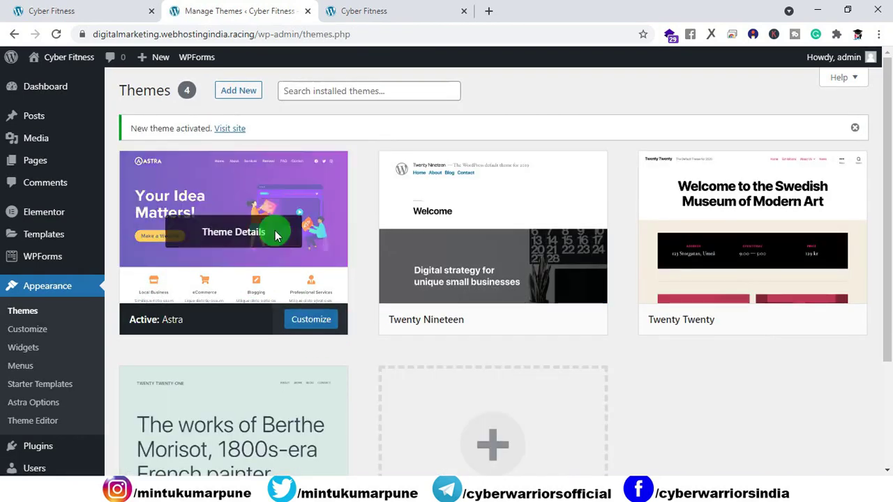
Delete the unused Twenty Nineteen, Twenty Twenty and Twenty Twenty-One themes, keeping only Astra
{"action": "left_click", "coordinate": [488, 292]}
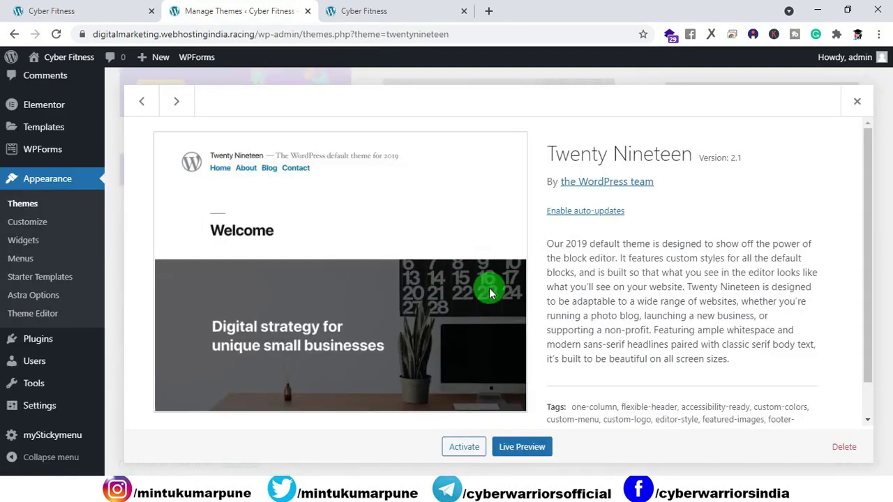
{"action": "left_click", "coordinate": [843, 447]}
{"action": "left_click", "coordinate": [510, 129]}
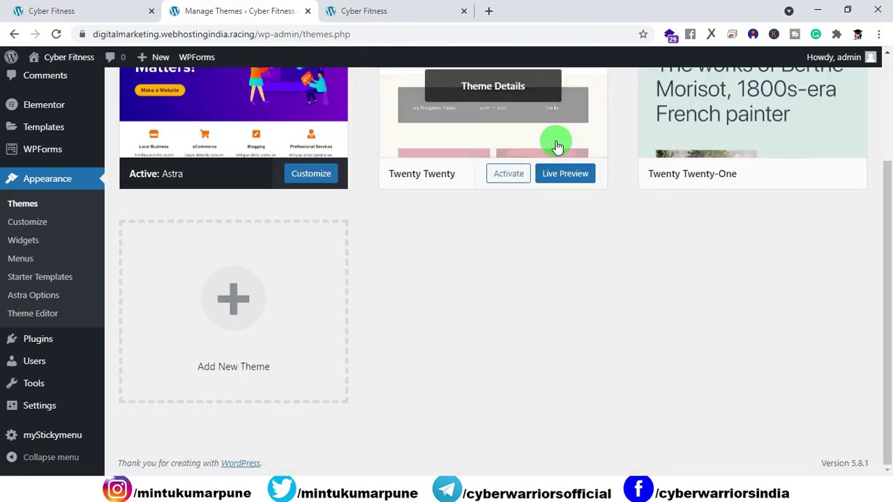
{"action": "left_click", "coordinate": [557, 144]}
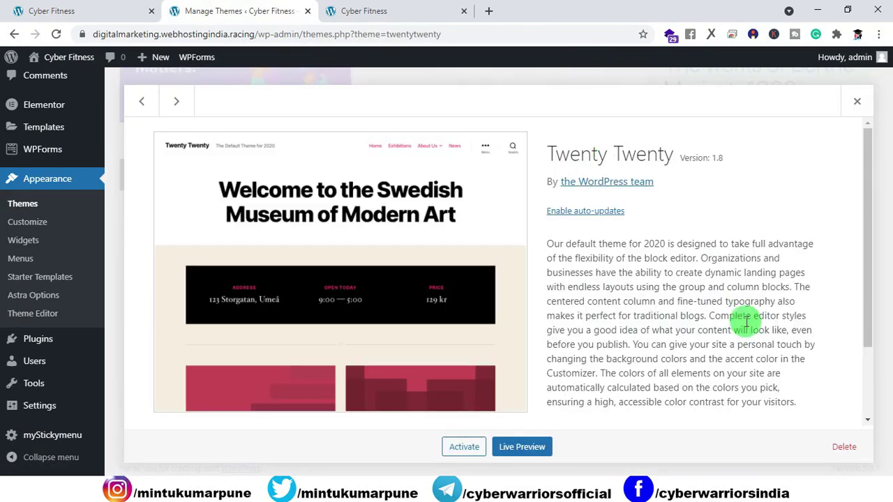
{"action": "left_click", "coordinate": [818, 449]}
{"action": "left_click", "coordinate": [510, 130]}
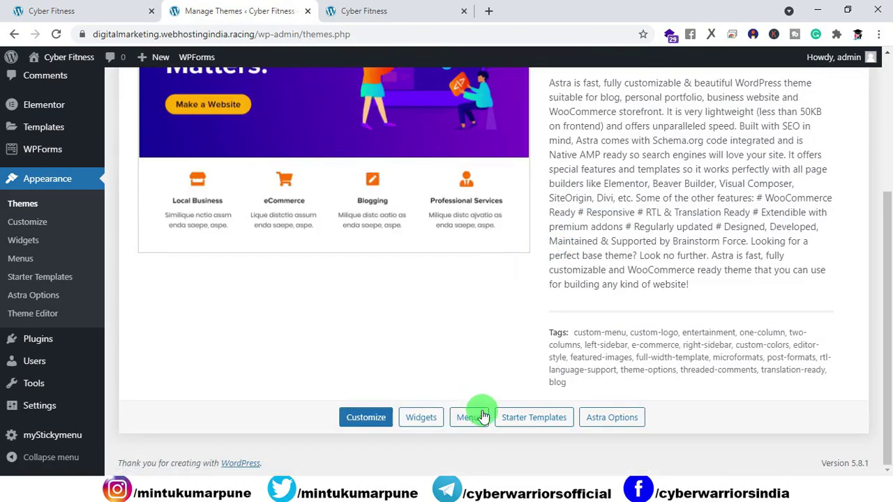
In Starter Templates, choose Elementor as page builder, search for "personal fitness" and open the Personal Fitness Trainer template
{"action": "scroll", "coordinate": [468, 295], "scroll_direction": "up", "scroll_amount": 1}
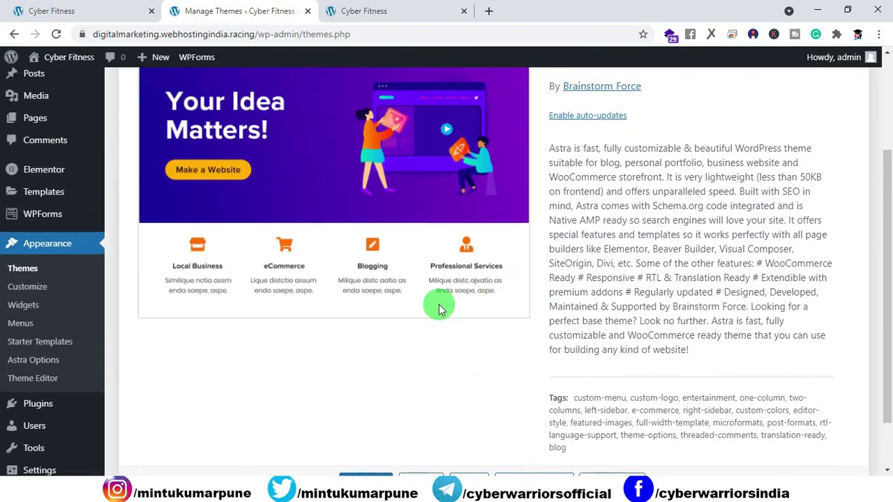
{"action": "left_click", "coordinate": [42, 351]}
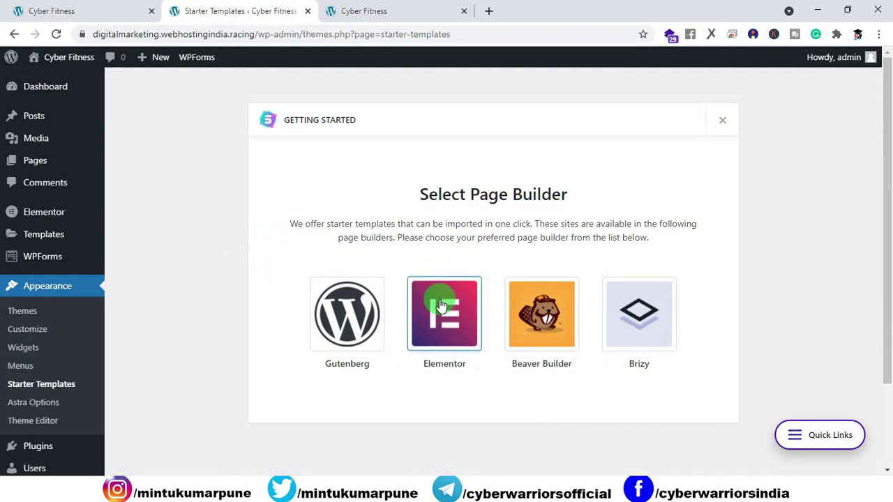
{"action": "left_click", "coordinate": [461, 341]}
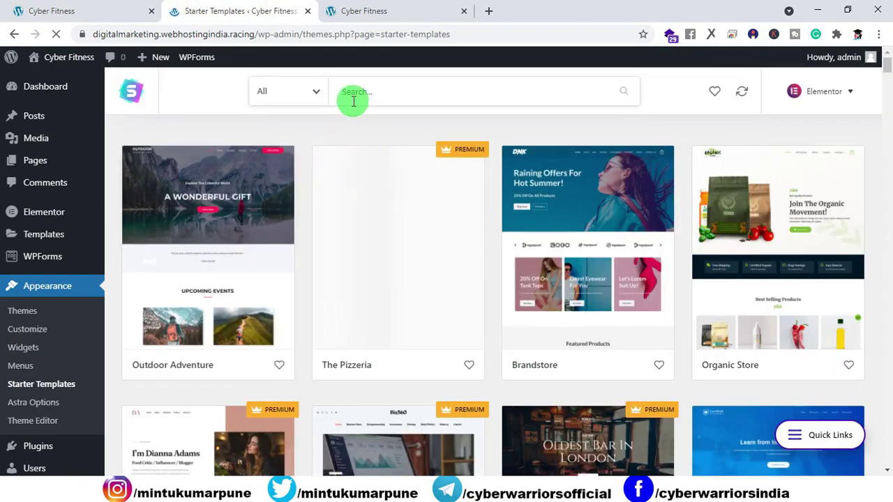
{"action": "type", "text": "personal fitness"}
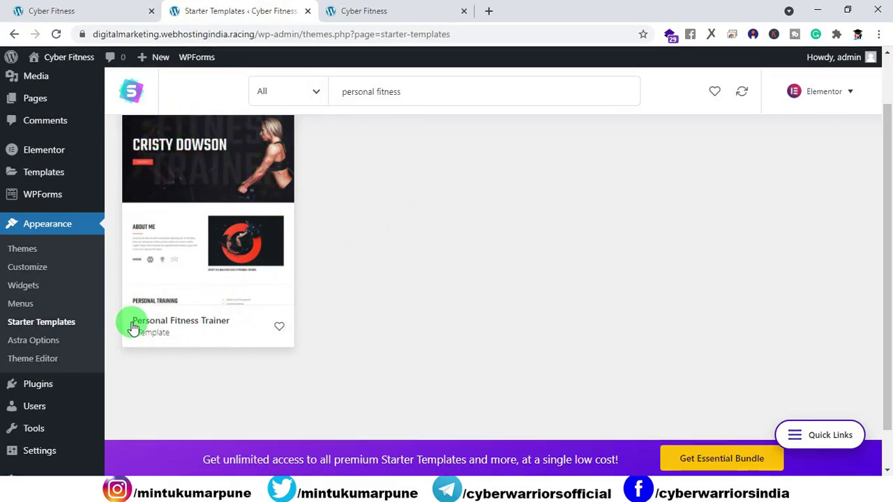
{"action": "left_click_drag", "start_coordinate": [146, 326], "coordinate": [239, 323]}
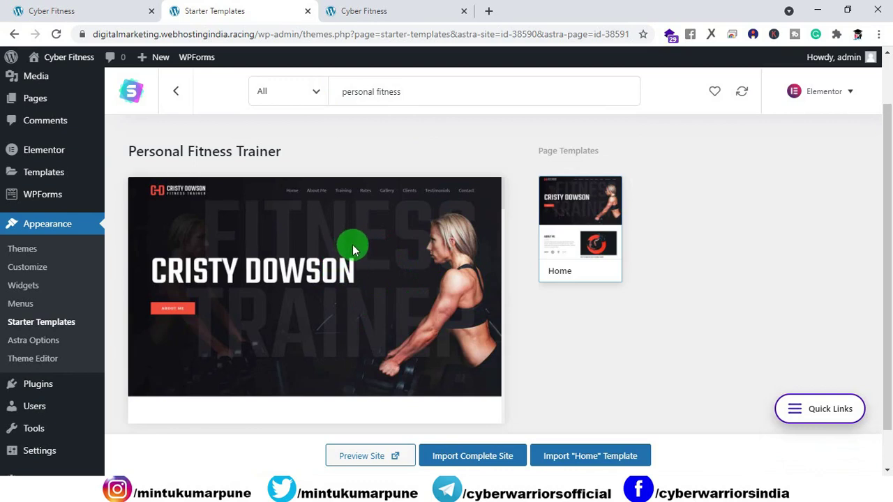
Import the complete Personal Fitness Trainer site, giving Beginner as experience level and Myself/My company as the website's purpose
{"action": "left_click", "coordinate": [462, 461]}
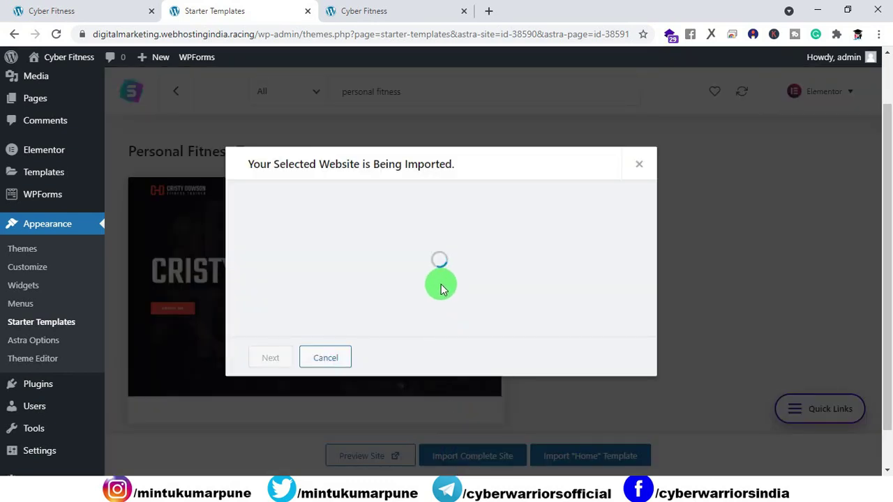
{"action": "left_click", "coordinate": [408, 244]}
{"action": "left_click", "coordinate": [329, 275]}
{"action": "left_click", "coordinate": [536, 241]}
{"action": "left_click", "coordinate": [517, 278]}
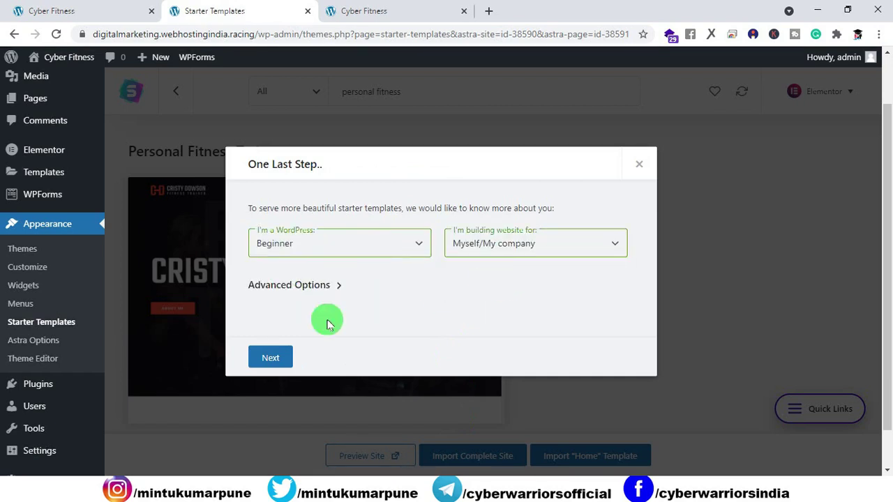
{"action": "left_click", "coordinate": [265, 356]}
{"action": "left_click", "coordinate": [437, 339]}
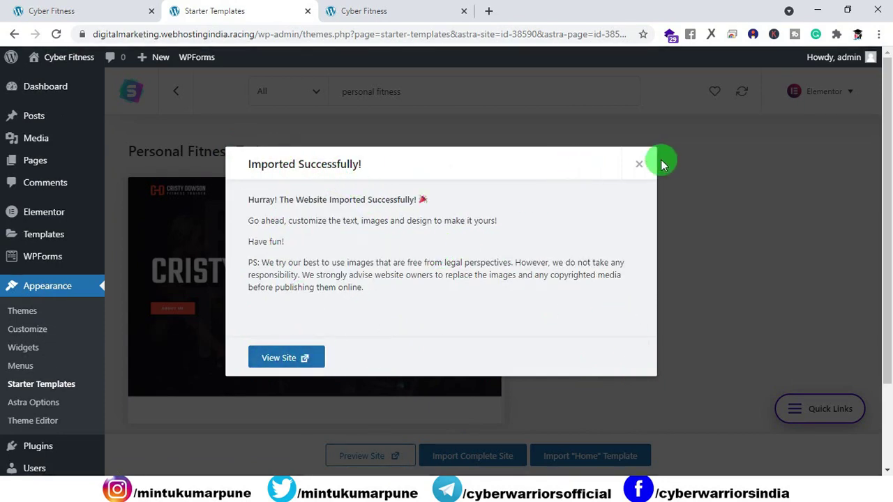
{"action": "left_click", "coordinate": [638, 167]}
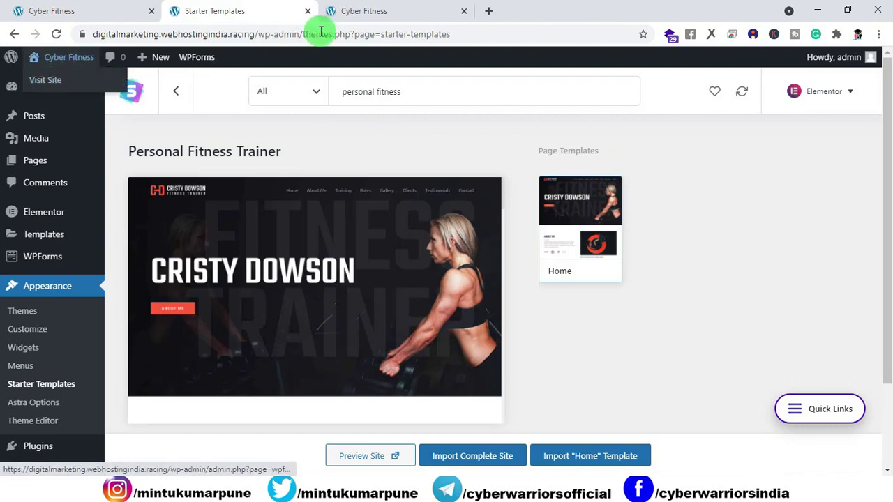
Reload the front page, look through all sections of the imported site and return to the Starter Templates page
{"action": "left_click", "coordinate": [357, 15]}
{"action": "left_click", "coordinate": [56, 34]}
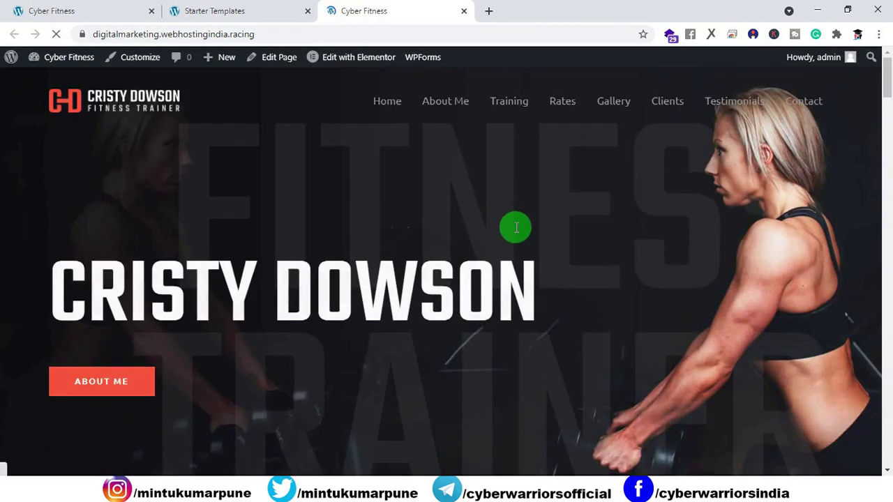
{"action": "scroll", "coordinate": [518, 231], "scroll_direction": "down", "scroll_amount": 7}
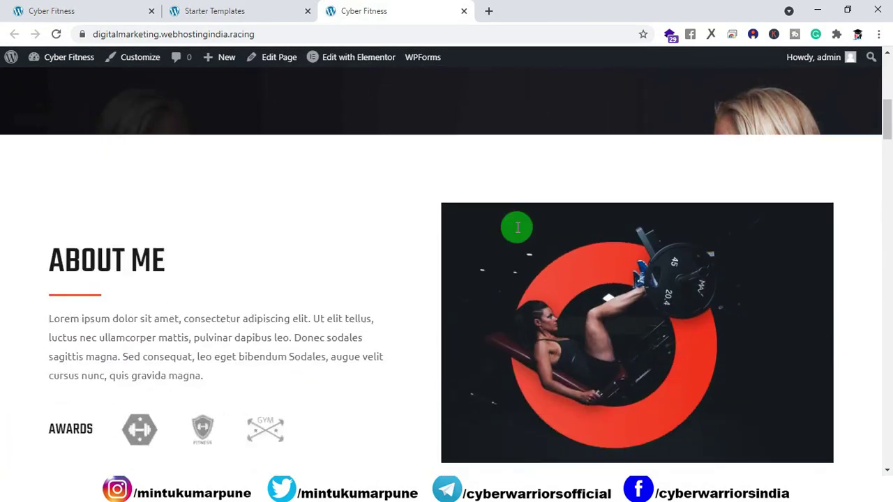
{"action": "scroll", "coordinate": [516, 232], "scroll_direction": "down", "scroll_amount": 15}
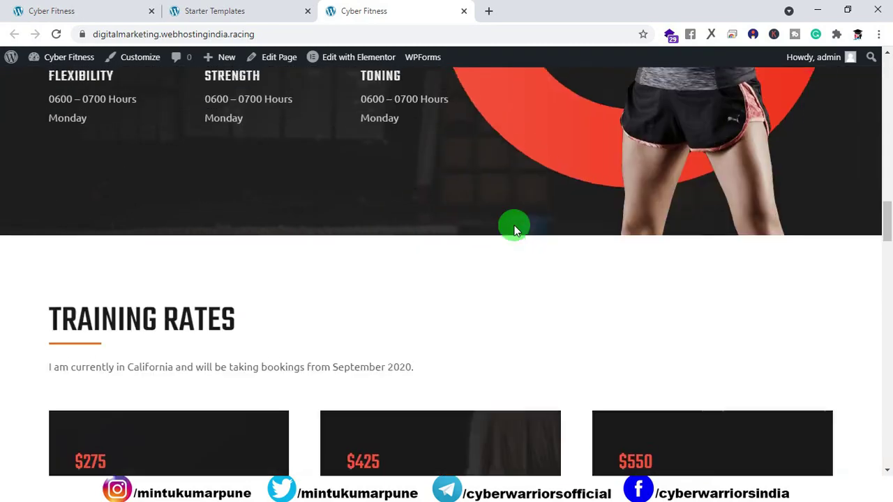
{"action": "scroll", "coordinate": [514, 226], "scroll_direction": "down", "scroll_amount": 15}
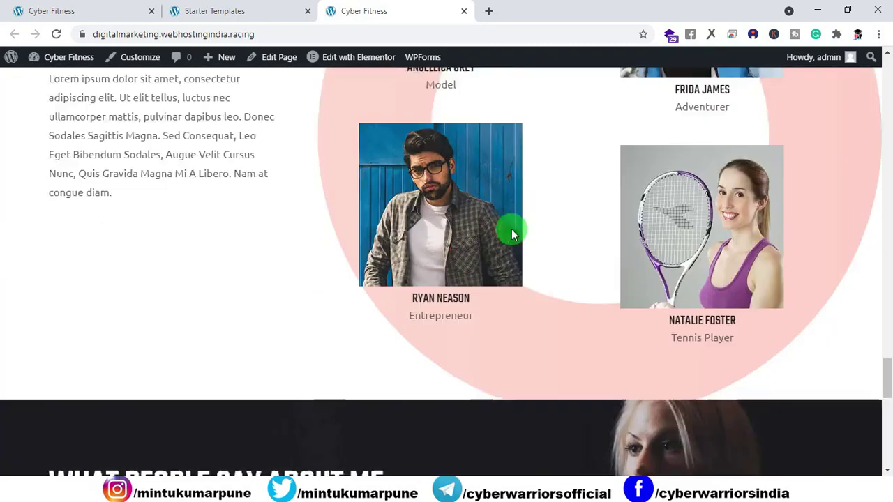
{"action": "scroll", "coordinate": [512, 234], "scroll_direction": "down", "scroll_amount": 4}
{"action": "left_click_drag", "start_coordinate": [886, 395], "coordinate": [883, 173]}
{"action": "left_click", "coordinate": [253, 12]}
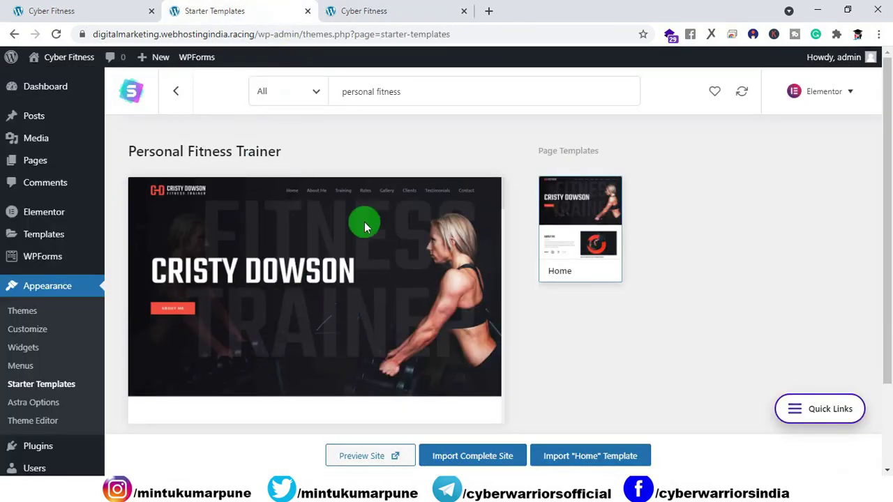
Review the front page's header logo and hero section again and go back to the WordPress dashboard
{"action": "left_click", "coordinate": [358, 18]}
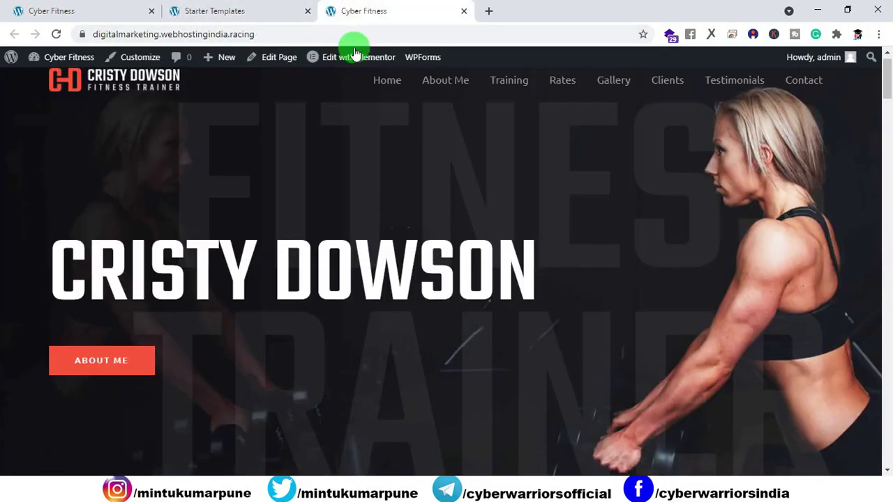
{"action": "scroll", "coordinate": [186, 153], "scroll_direction": "up", "scroll_amount": 1}
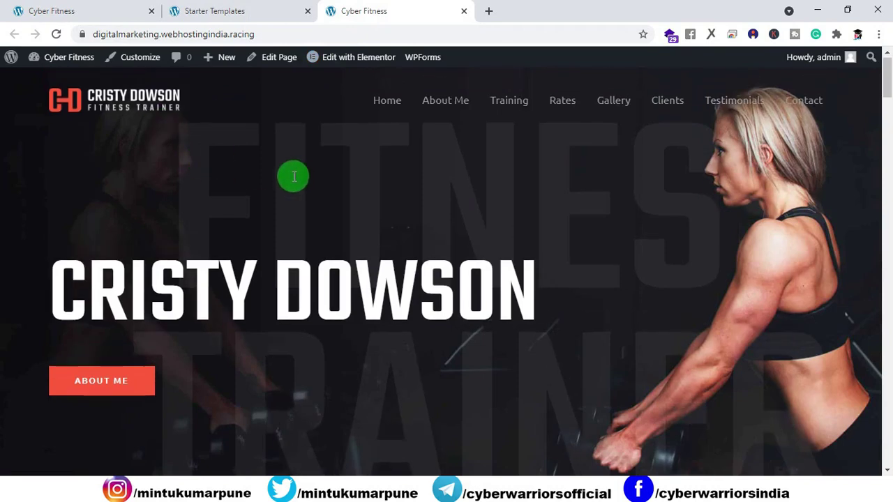
{"action": "scroll", "coordinate": [294, 176], "scroll_direction": "down", "scroll_amount": 5}
{"action": "scroll", "coordinate": [293, 175], "scroll_direction": "up", "scroll_amount": 5}
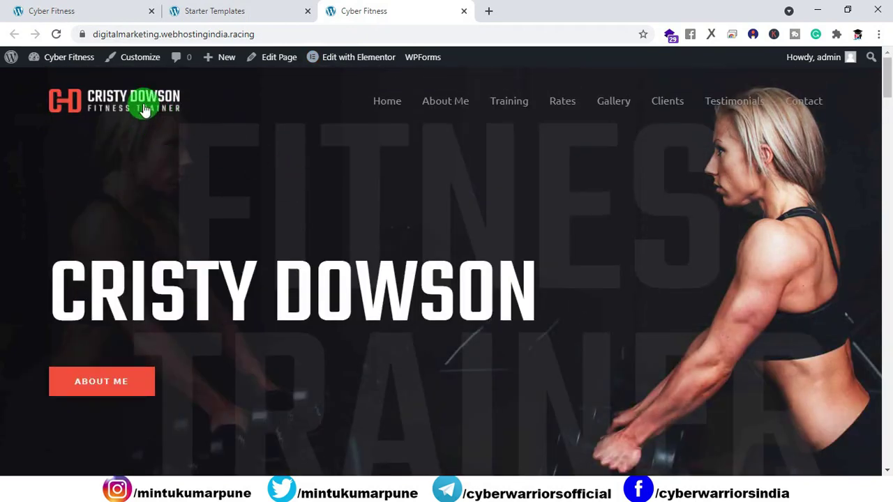
{"action": "left_click_drag", "start_coordinate": [888, 86], "coordinate": [685, 66]}
{"action": "left_click", "coordinate": [215, 12]}
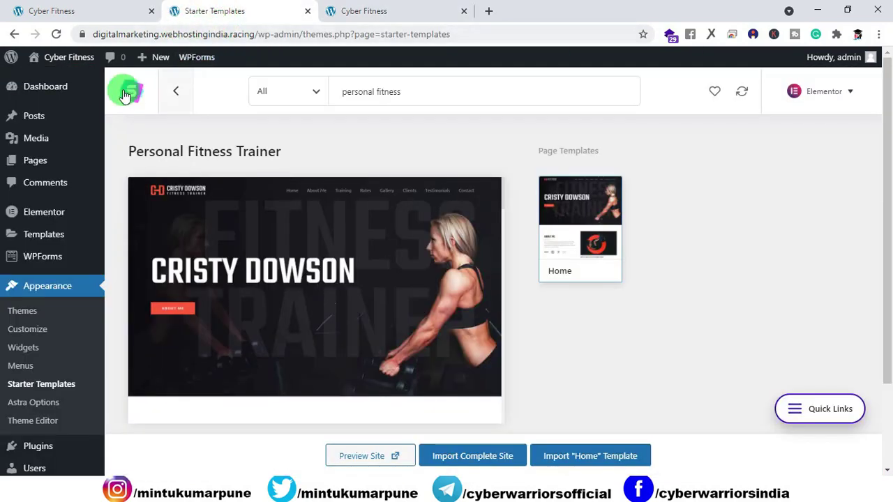
{"action": "left_click", "coordinate": [73, 91]}
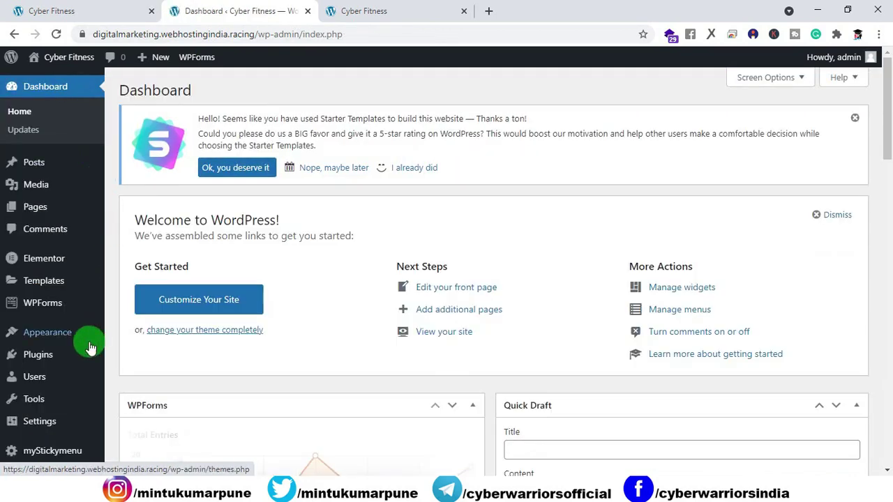
Open the theme Customizer, go to the header logo's settings and start changing the logo image
{"action": "mouse_move", "coordinate": [79, 335]}
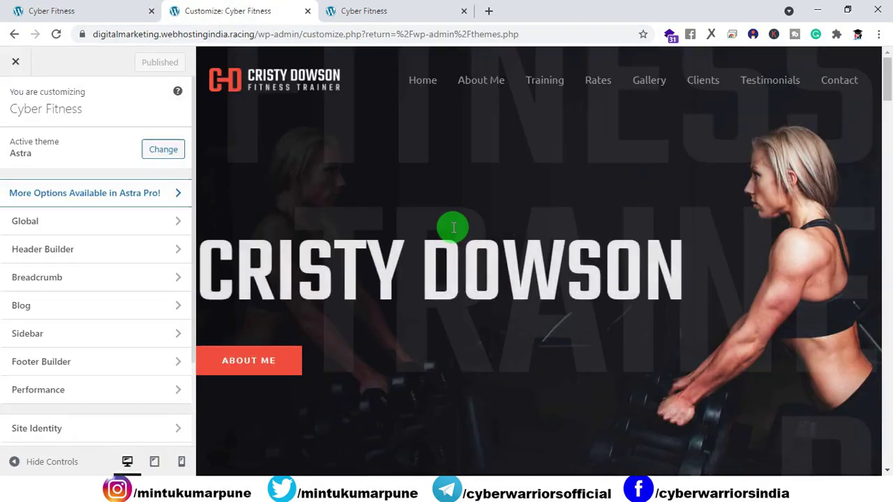
{"action": "left_click", "coordinate": [219, 77]}
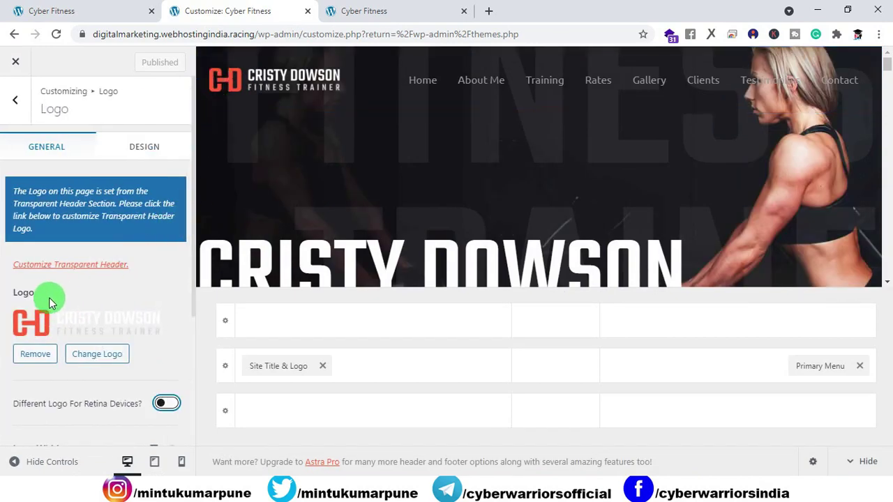
{"action": "scroll", "coordinate": [49, 293], "scroll_direction": "down", "scroll_amount": 3}
{"action": "scroll", "coordinate": [46, 279], "scroll_direction": "up", "scroll_amount": 2}
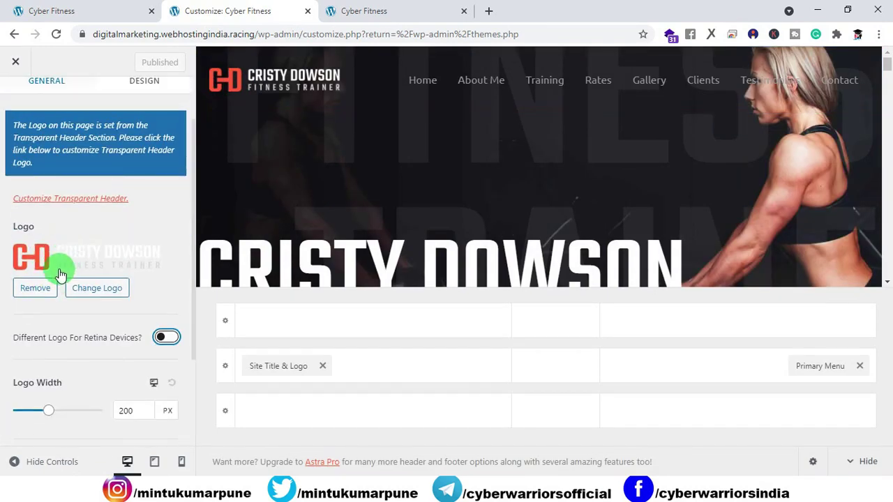
{"action": "left_click", "coordinate": [101, 293]}
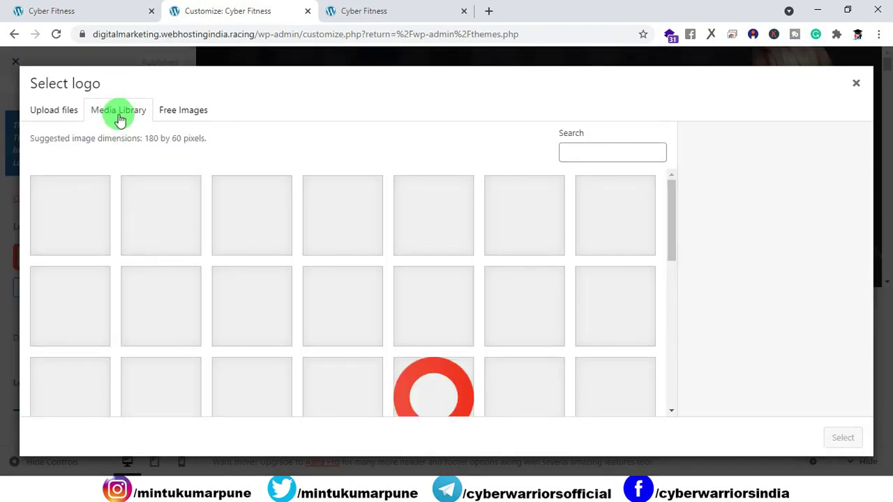
Look through the media library and select the red CD emblem image favicon-img.png as the new logo
{"action": "scroll", "coordinate": [299, 265], "scroll_direction": "down", "scroll_amount": 5}
{"action": "scroll", "coordinate": [302, 269], "scroll_direction": "up", "scroll_amount": 4}
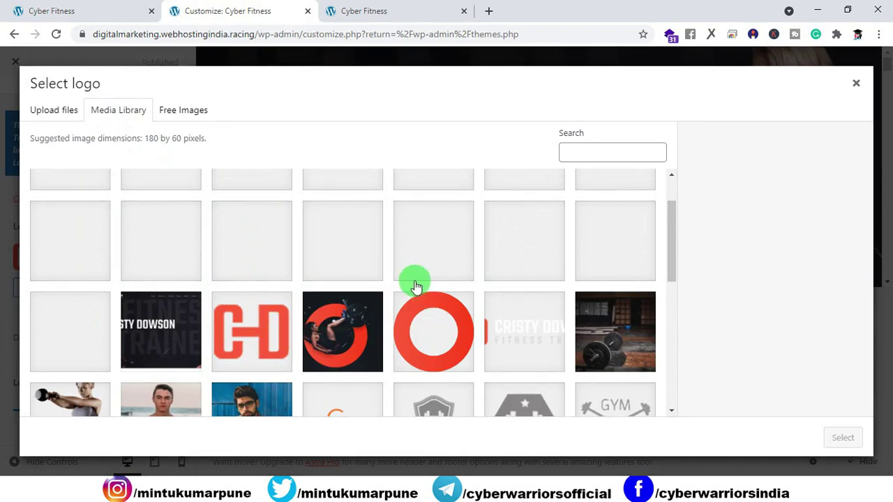
{"action": "scroll", "coordinate": [377, 276], "scroll_direction": "up", "scroll_amount": 1}
{"action": "left_click", "coordinate": [48, 116]}
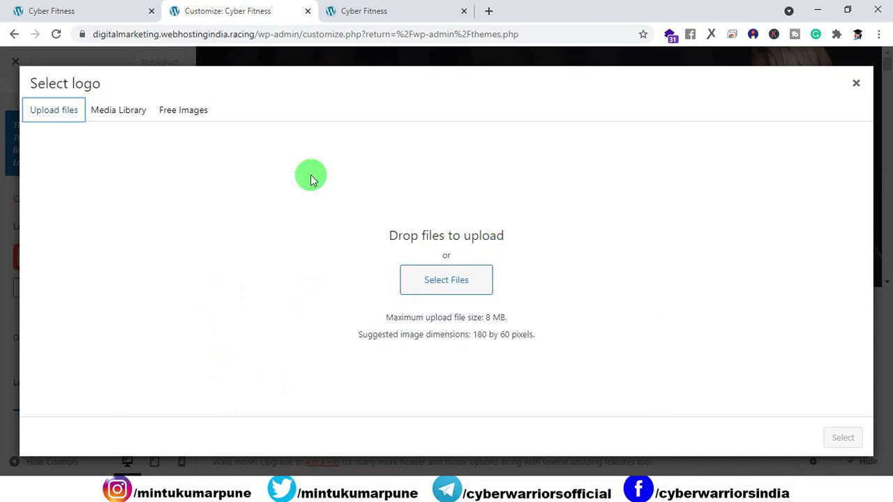
{"action": "left_click", "coordinate": [113, 112]}
{"action": "scroll", "coordinate": [408, 249], "scroll_direction": "down", "scroll_amount": 5}
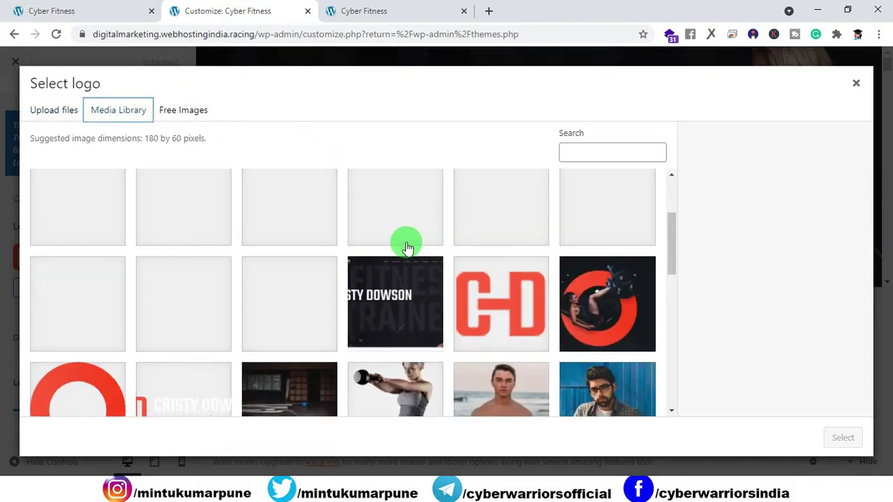
{"action": "scroll", "coordinate": [402, 254], "scroll_direction": "down", "scroll_amount": 4}
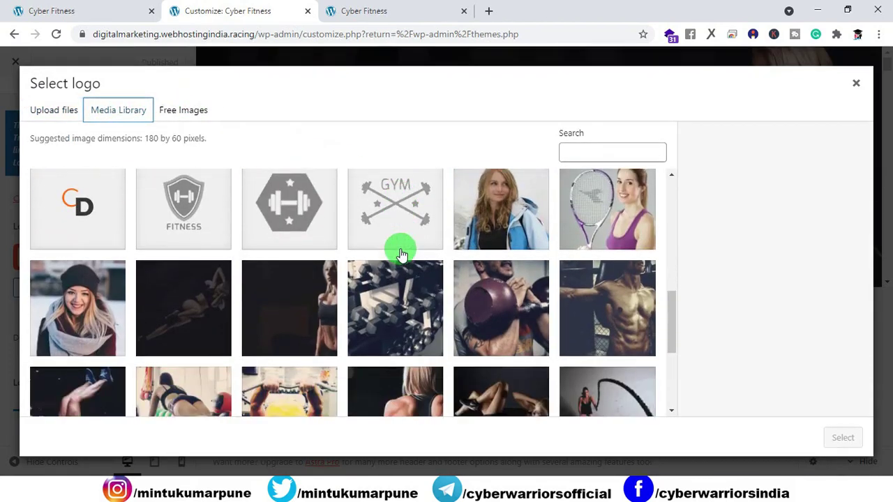
{"action": "scroll", "coordinate": [402, 255], "scroll_direction": "up", "scroll_amount": 4}
{"action": "scroll", "coordinate": [418, 272], "scroll_direction": "up", "scroll_amount": 5}
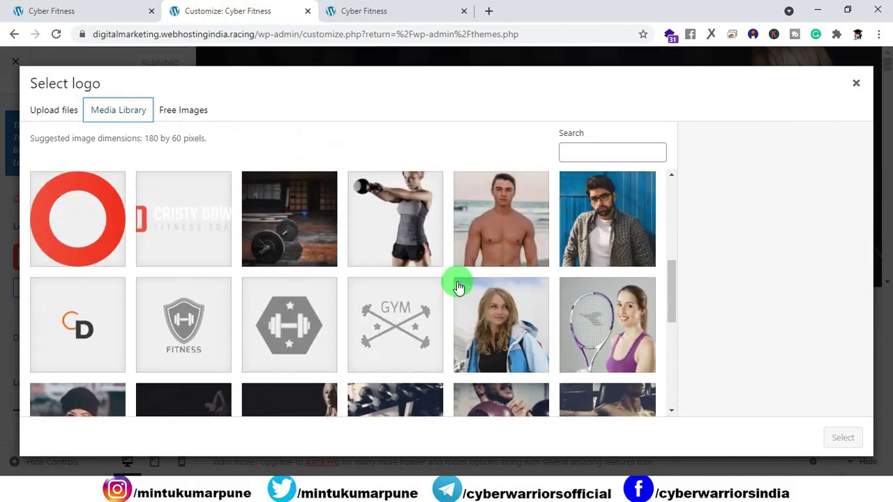
{"action": "scroll", "coordinate": [468, 317], "scroll_direction": "down", "scroll_amount": 1}
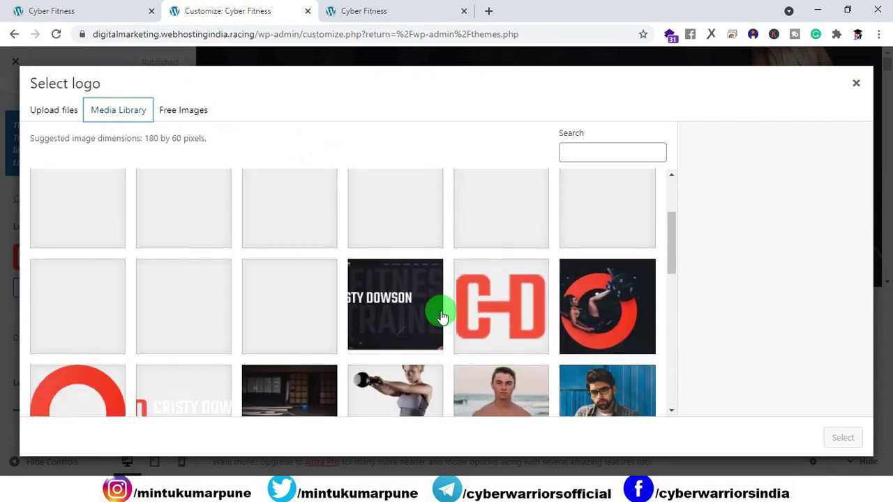
{"action": "left_click", "coordinate": [493, 320]}
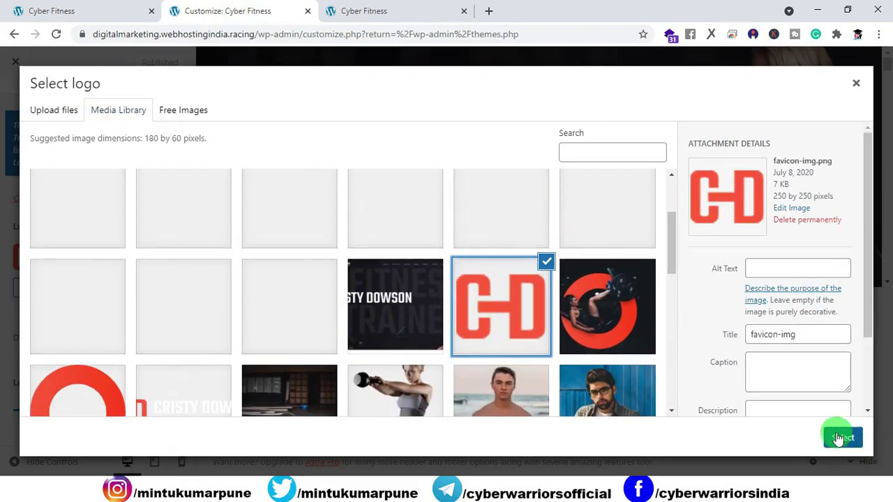
{"action": "left_click", "coordinate": [844, 438]}
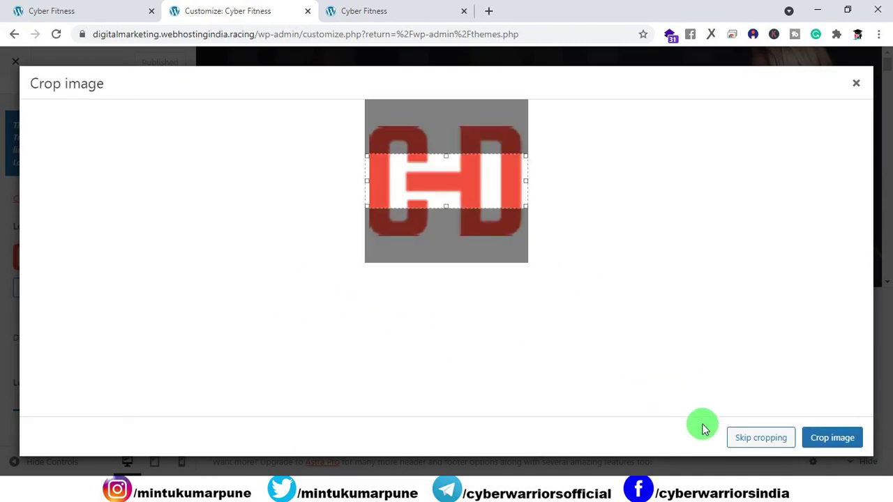
Extend the crop area upward and downward to cover the whole CD emblem and crop the image
{"action": "left_click_drag", "start_coordinate": [447, 157], "coordinate": [436, 120]}
{"action": "left_click_drag", "start_coordinate": [444, 208], "coordinate": [444, 240]}
{"action": "left_click", "coordinate": [825, 441]}
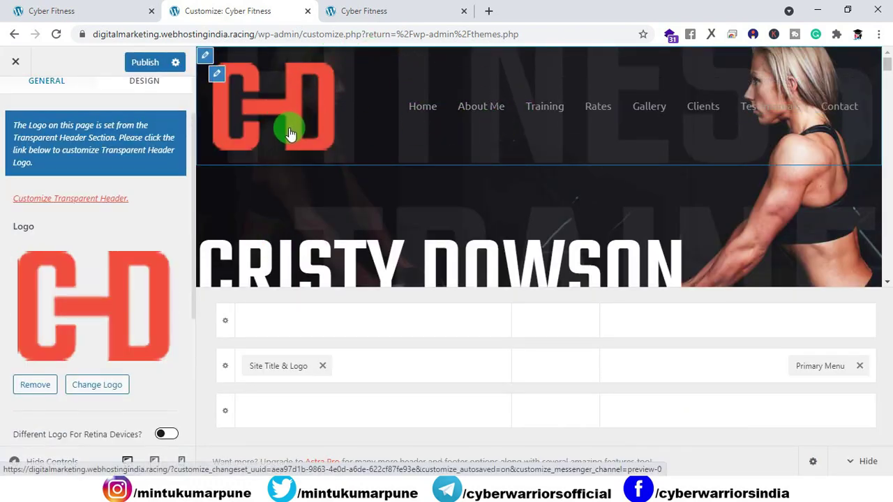
Set the logo width to 89 px and publish the header changes
{"action": "scroll", "coordinate": [150, 259], "scroll_direction": "down", "scroll_amount": 3}
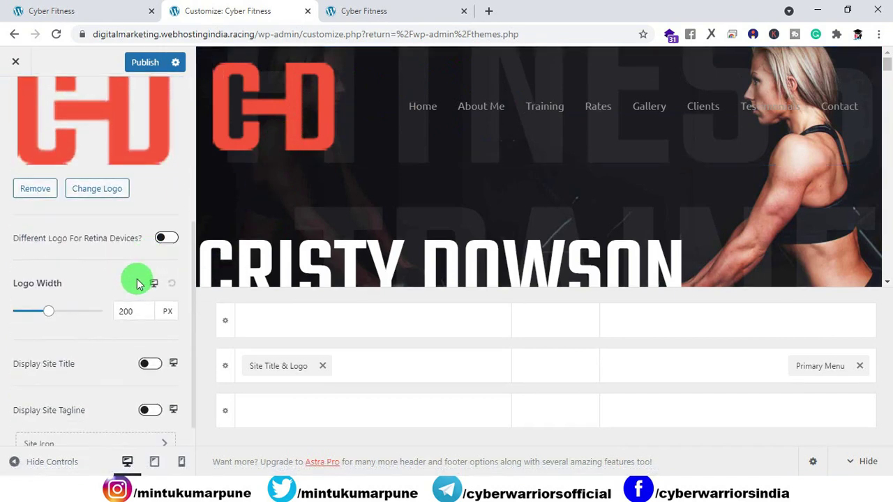
{"action": "left_click_drag", "start_coordinate": [46, 312], "coordinate": [28, 318]}
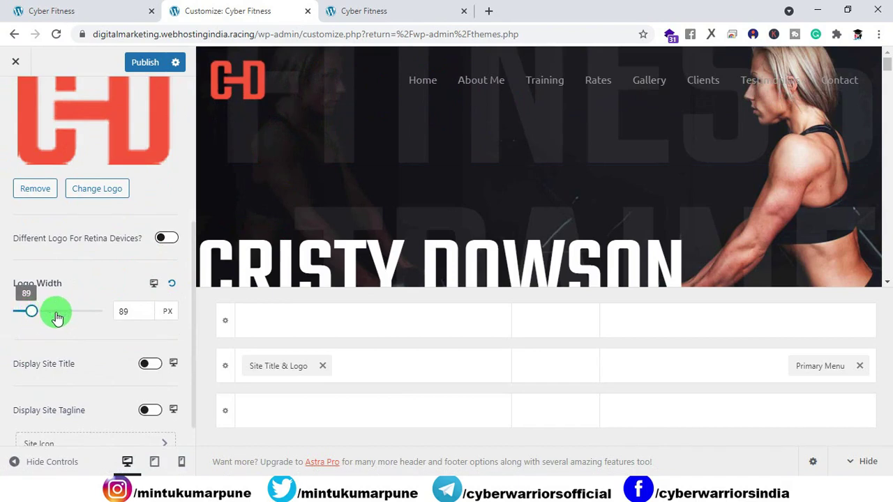
{"action": "scroll", "coordinate": [98, 401], "scroll_direction": "up", "scroll_amount": 4}
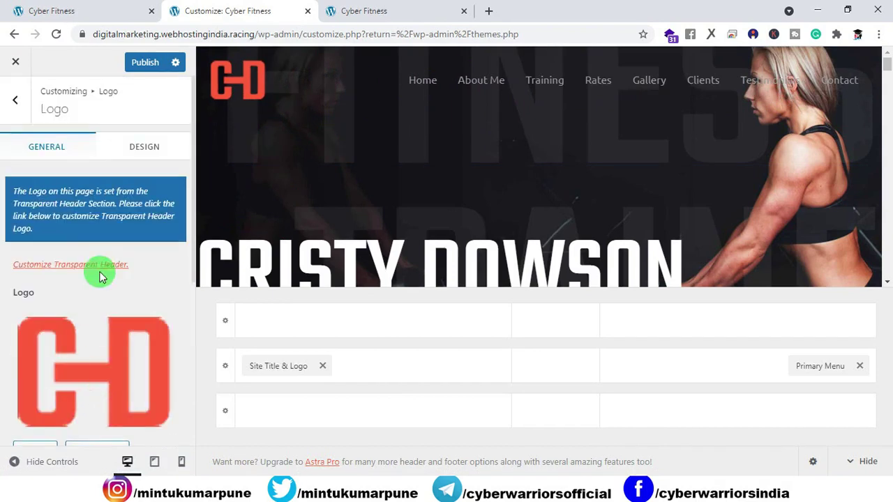
{"action": "left_click", "coordinate": [146, 63]}
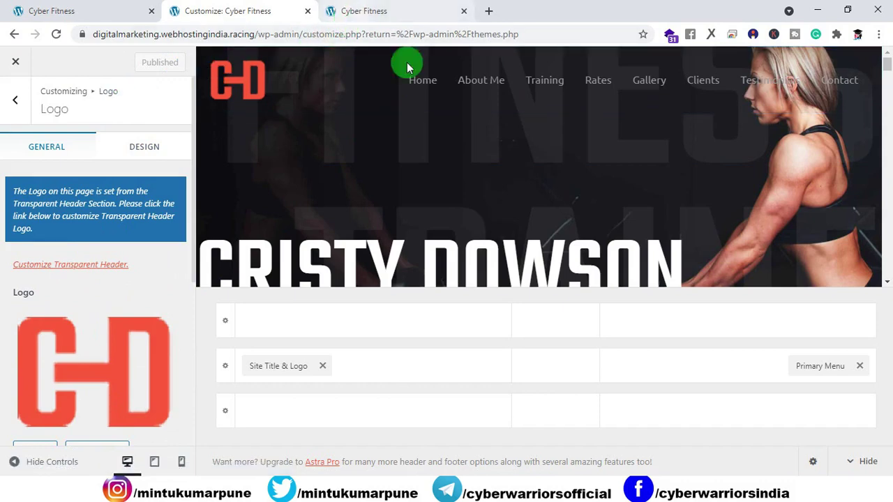
Change the title of the footer's contact text widget to CONTACT US and publish the change
{"action": "scroll", "coordinate": [698, 132], "scroll_direction": "down", "scroll_amount": 3}
{"action": "left_click_drag", "start_coordinate": [885, 79], "coordinate": [873, 265]}
{"action": "scroll", "coordinate": [450, 187], "scroll_direction": "up", "scroll_amount": 3}
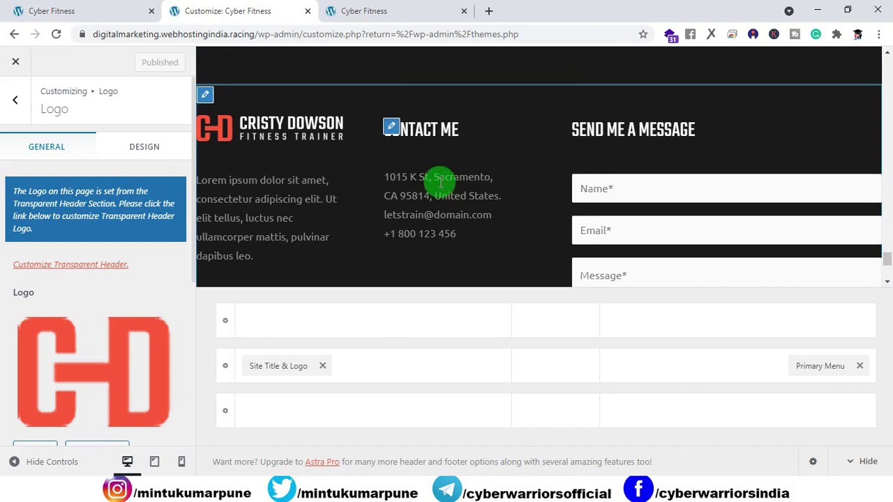
{"action": "left_click", "coordinate": [392, 130]}
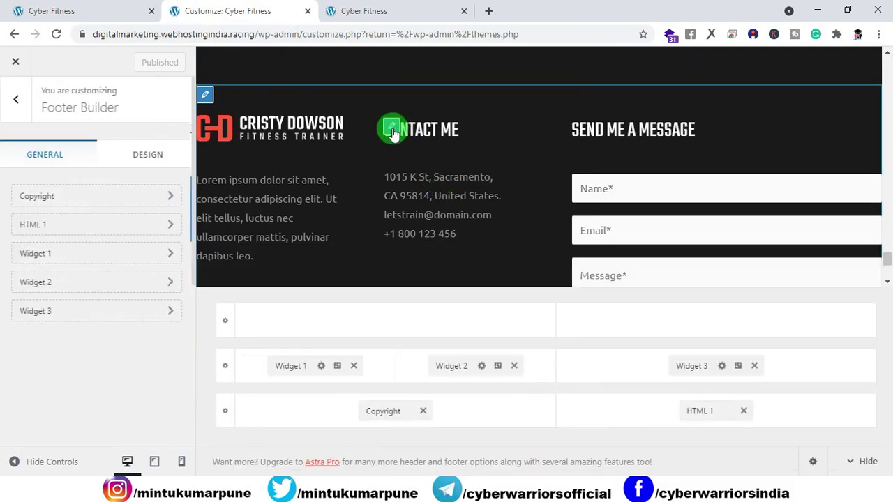
{"action": "left_click", "coordinate": [134, 271]}
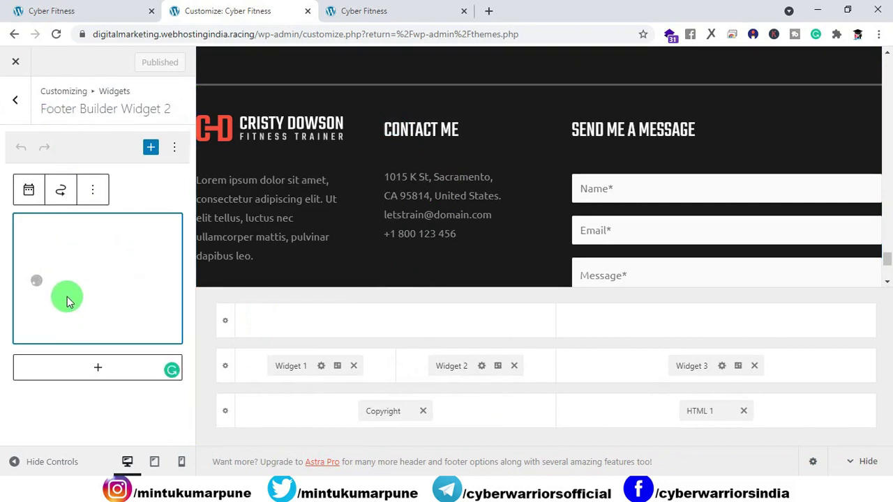
{"action": "left_click_drag", "start_coordinate": [74, 277], "coordinate": [106, 279]}
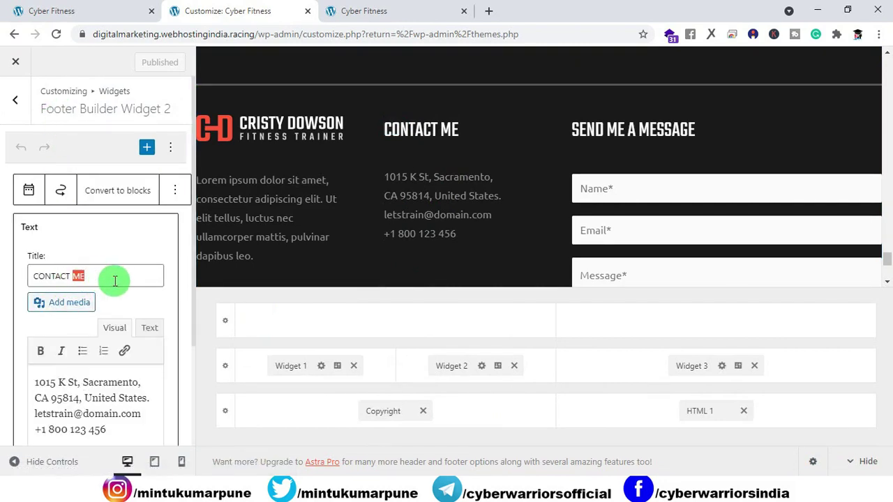
{"action": "type", "text": "US"}
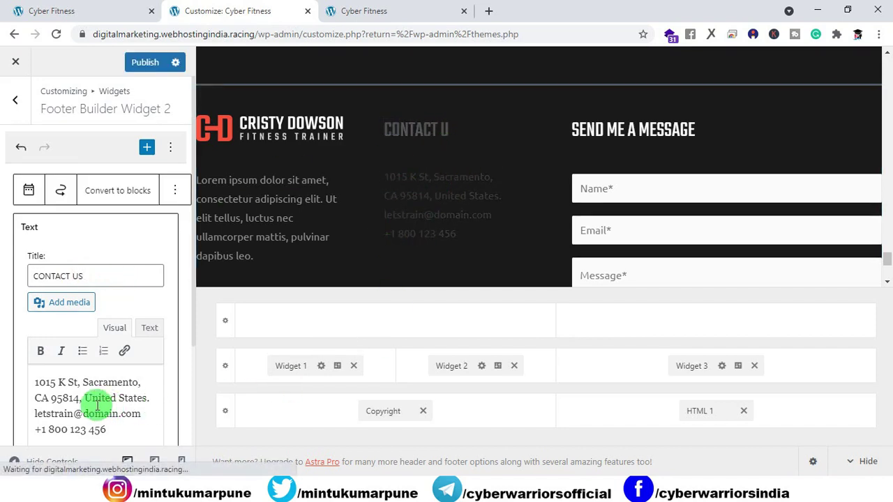
{"action": "scroll", "coordinate": [85, 392], "scroll_direction": "down", "scroll_amount": 1}
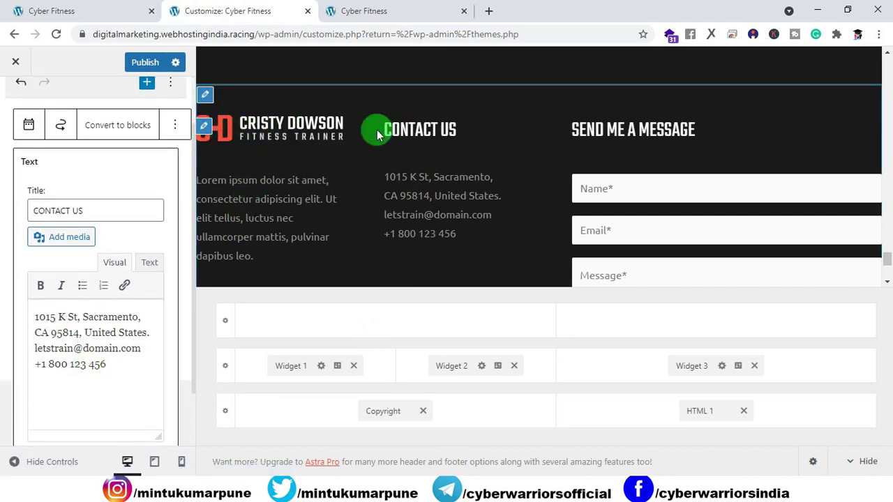
{"action": "left_click", "coordinate": [142, 61]}
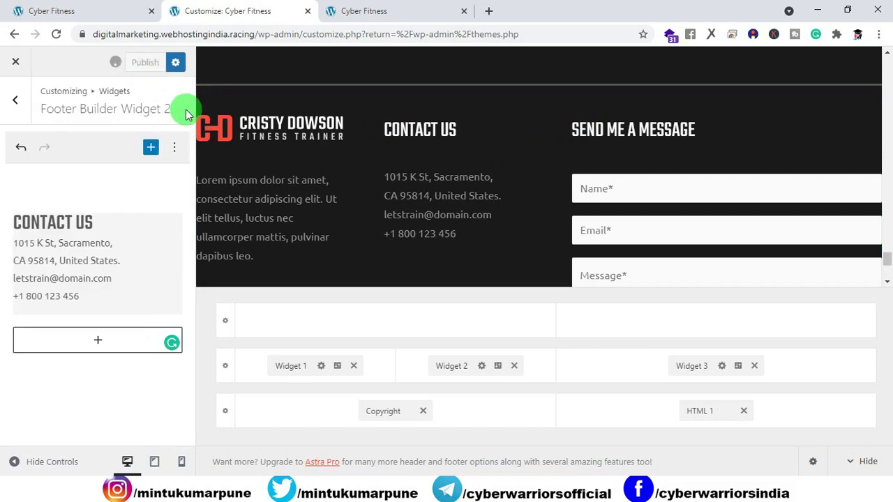
Reload the site's front page and check the new header logo and the page
{"action": "left_click", "coordinate": [367, 11]}
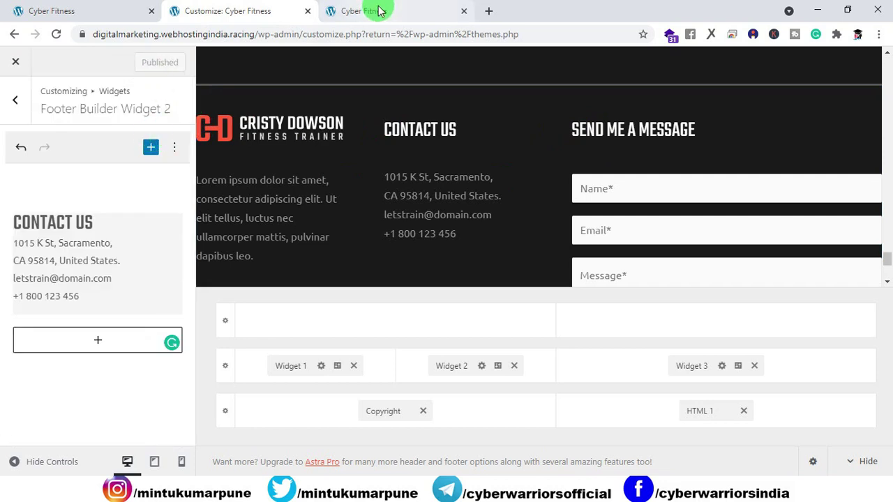
{"action": "left_click", "coordinate": [57, 34]}
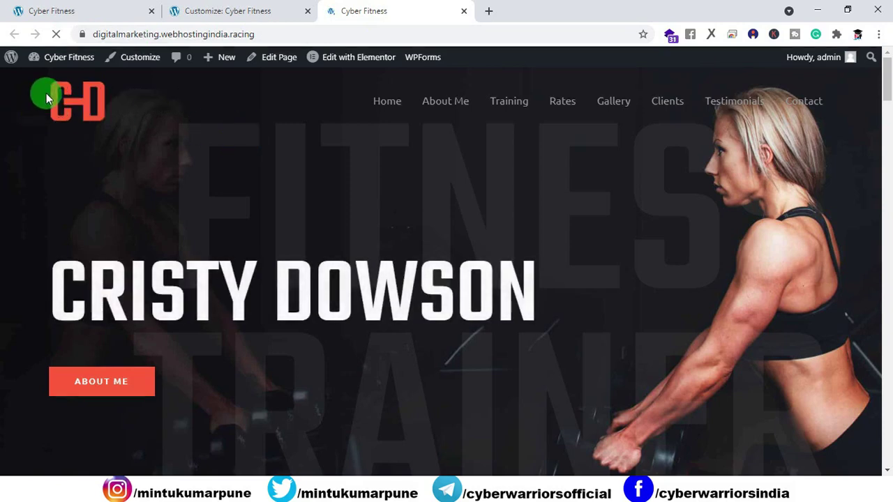
{"action": "mouse_move", "coordinate": [885, 79]}
{"action": "left_mouse_down"}
{"action": "mouse_move", "coordinate": [881, 425]}
{"action": "mouse_move", "coordinate": [868, 436]}
{"action": "mouse_move", "coordinate": [883, 435]}
{"action": "mouse_move", "coordinate": [884, 70]}
{"action": "left_mouse_up"}
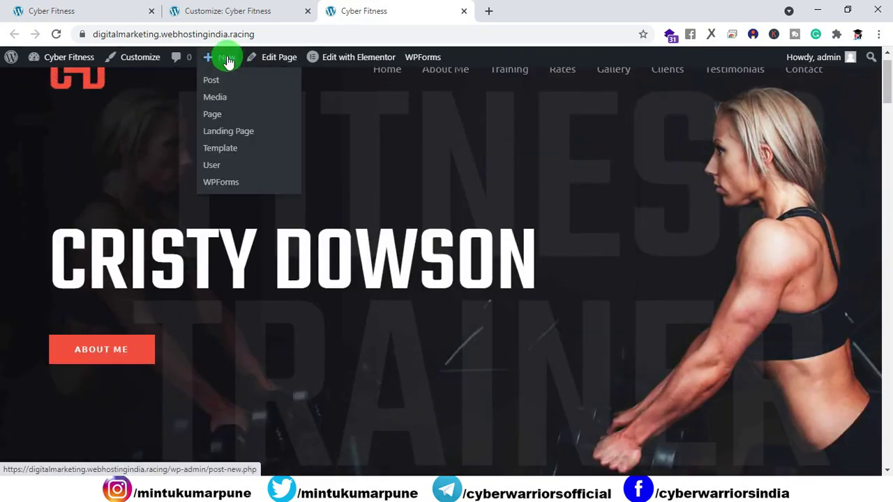
Close the Customizer and surplus site tabs, and reopen the closed front page
{"action": "left_click", "coordinate": [124, 16]}
{"action": "left_click", "coordinate": [224, 14]}
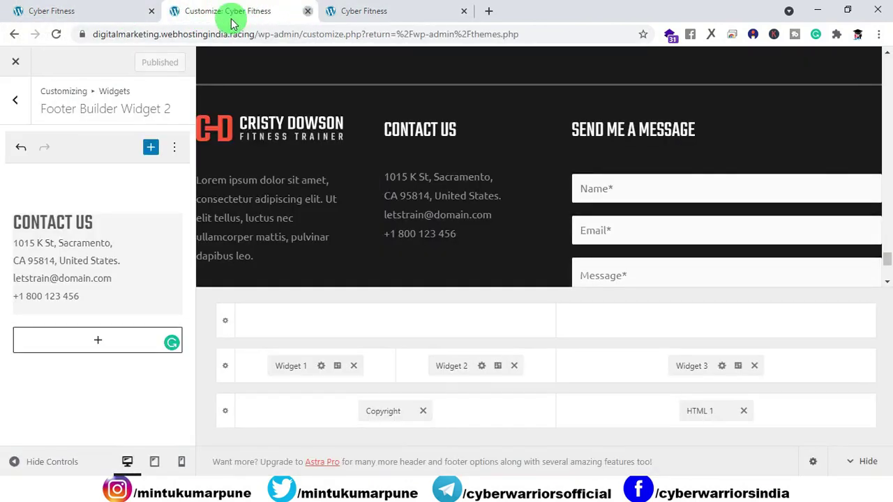
{"action": "left_click", "coordinate": [301, 12]}
{"action": "left_click", "coordinate": [151, 12]}
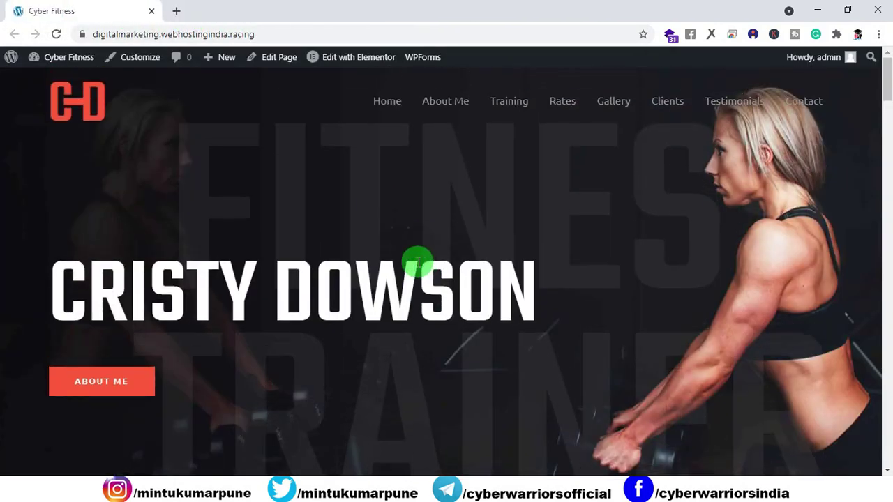
{"action": "key", "text": "ctrl+shift+t"}
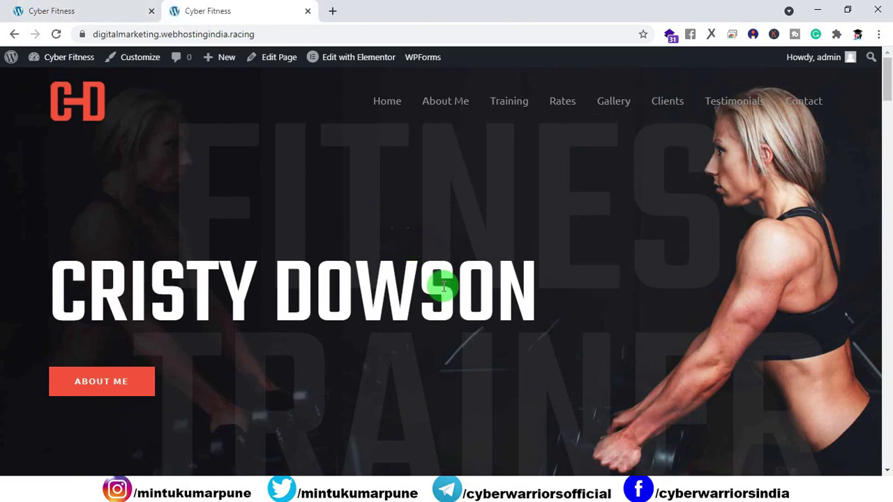
Compare the About Me section and its award images on the front page with the site copy at /website/
{"action": "scroll", "coordinate": [444, 288], "scroll_direction": "down", "scroll_amount": 5}
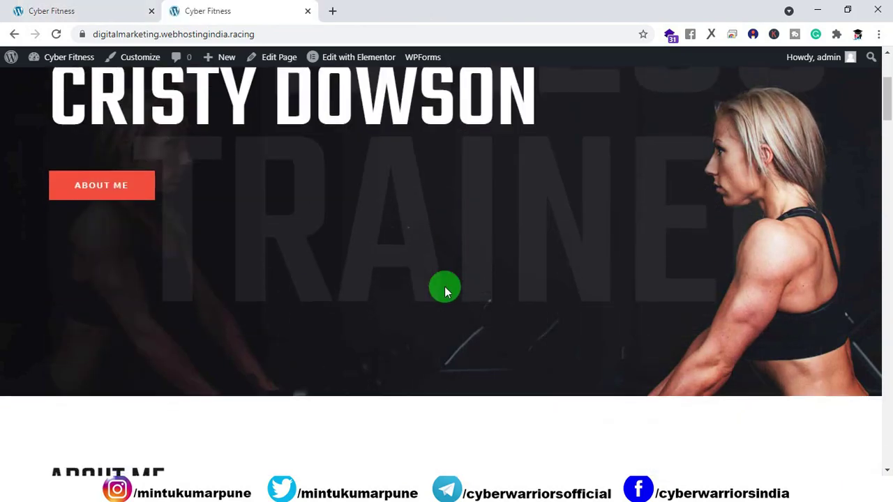
{"action": "scroll", "coordinate": [445, 287], "scroll_direction": "down", "scroll_amount": 3}
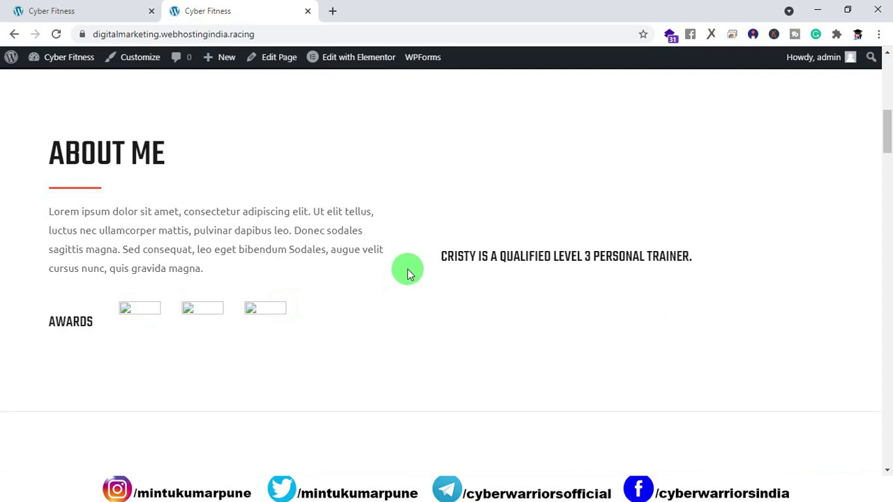
{"action": "left_click", "coordinate": [79, 14]}
{"action": "left_click", "coordinate": [198, 19]}
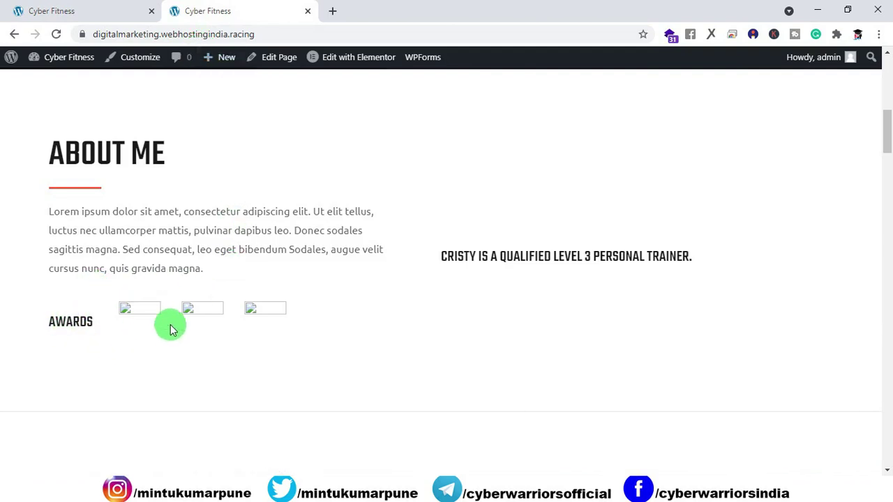
{"action": "left_click", "coordinate": [101, 17]}
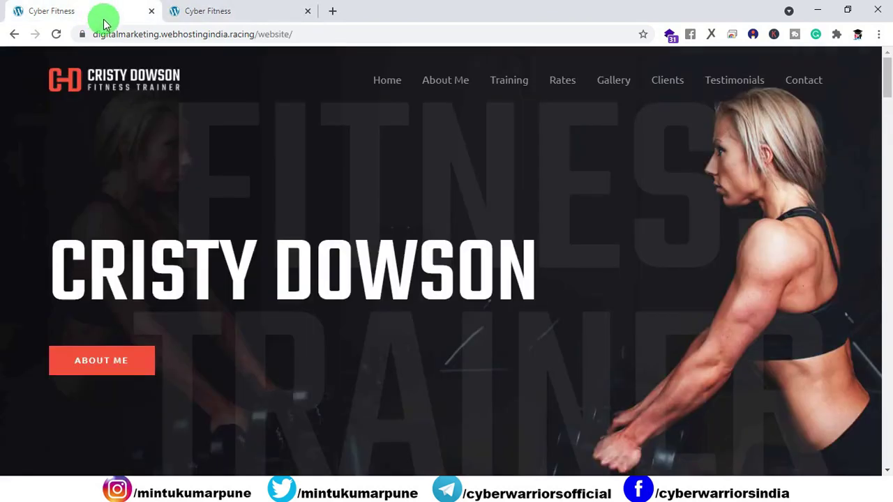
{"action": "scroll", "coordinate": [339, 307], "scroll_direction": "down", "scroll_amount": 5}
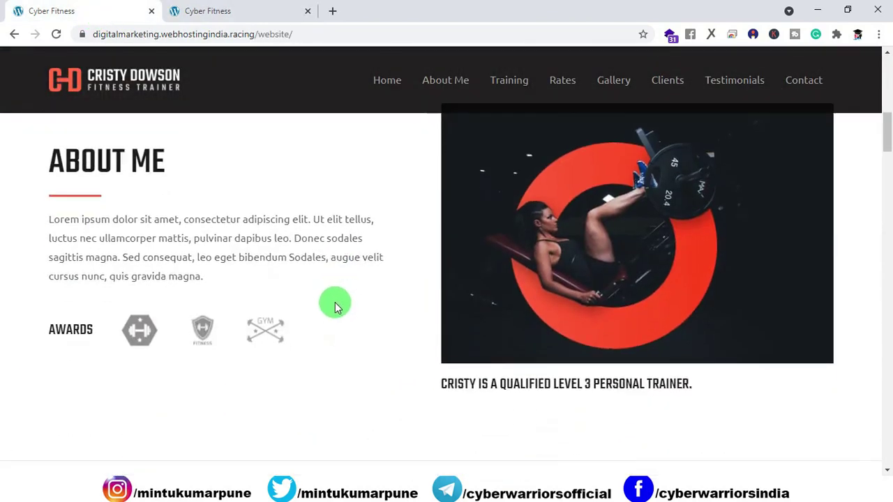
Open the front page in Elementor in a new tab and place that tab between the two site tabs
{"action": "scroll", "coordinate": [336, 307], "scroll_direction": "down", "scroll_amount": 1}
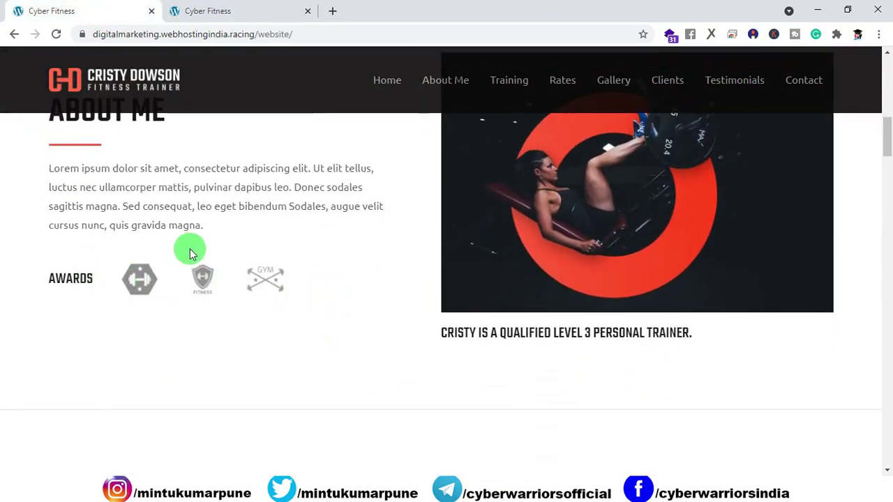
{"action": "left_click", "coordinate": [209, 14]}
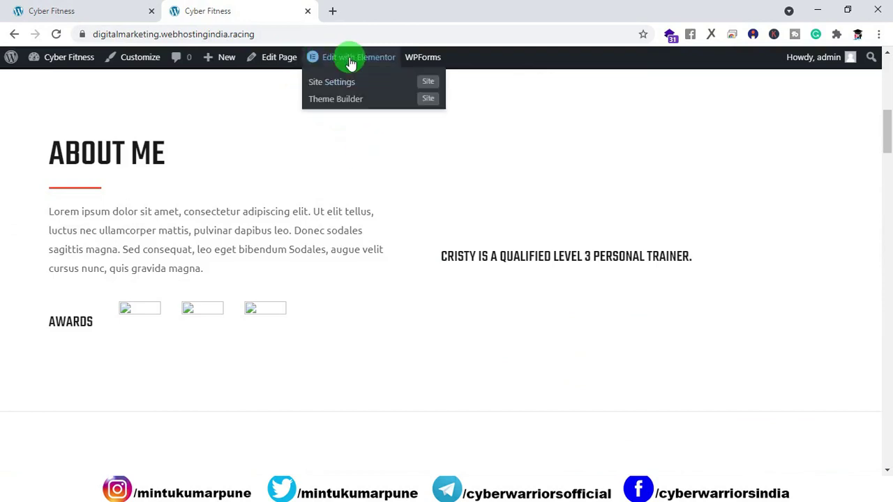
{"action": "right_click", "coordinate": [354, 61]}
{"action": "left_click", "coordinate": [391, 67]}
{"action": "left_click", "coordinate": [370, 12]}
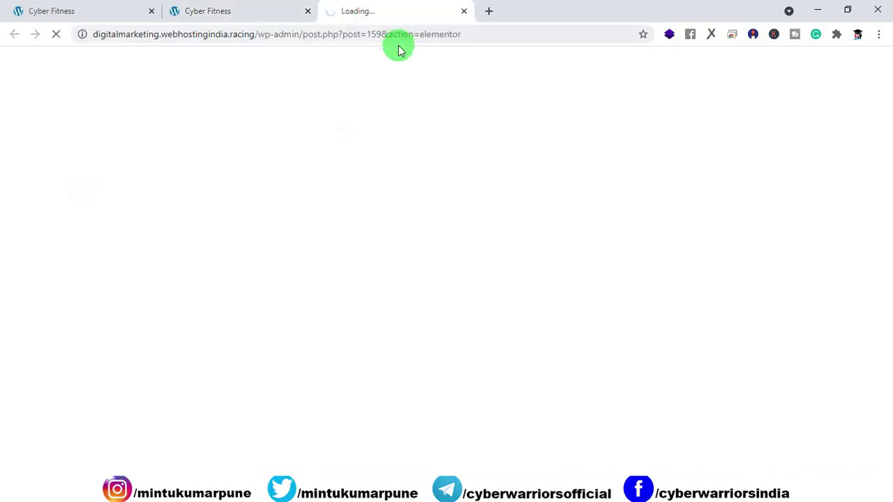
{"action": "left_click_drag", "start_coordinate": [407, 19], "coordinate": [250, 14]}
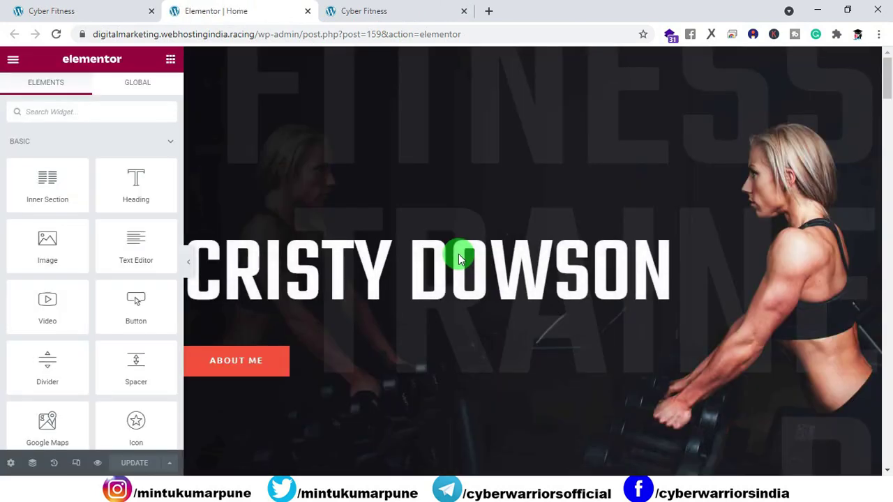
Select the first missing award image in the About Me section and open the media library for its replacement
{"action": "scroll", "coordinate": [459, 260], "scroll_direction": "down", "scroll_amount": 10}
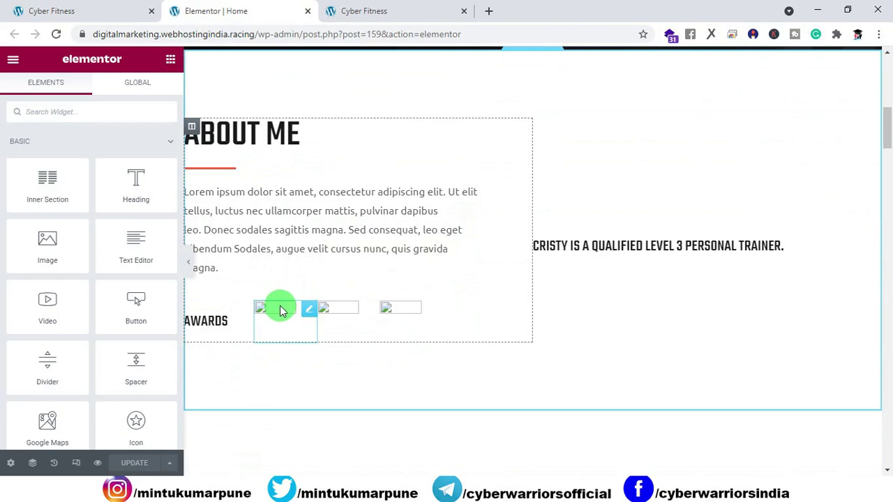
{"action": "left_click", "coordinate": [280, 313]}
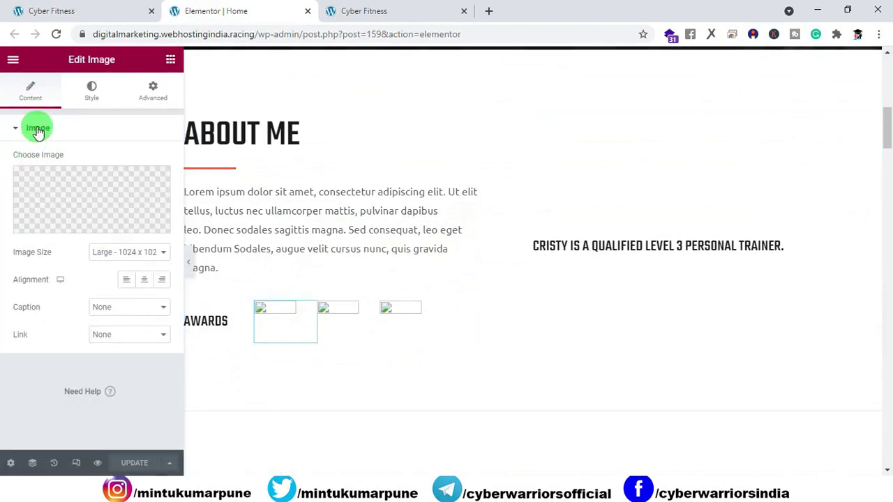
{"action": "left_click", "coordinate": [14, 133]}
{"action": "left_click", "coordinate": [20, 137]}
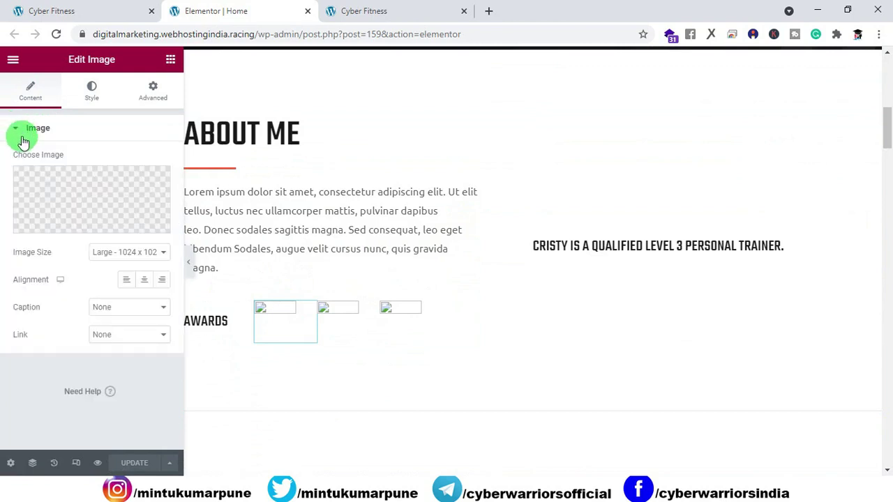
{"action": "mouse_move", "coordinate": [32, 199]}
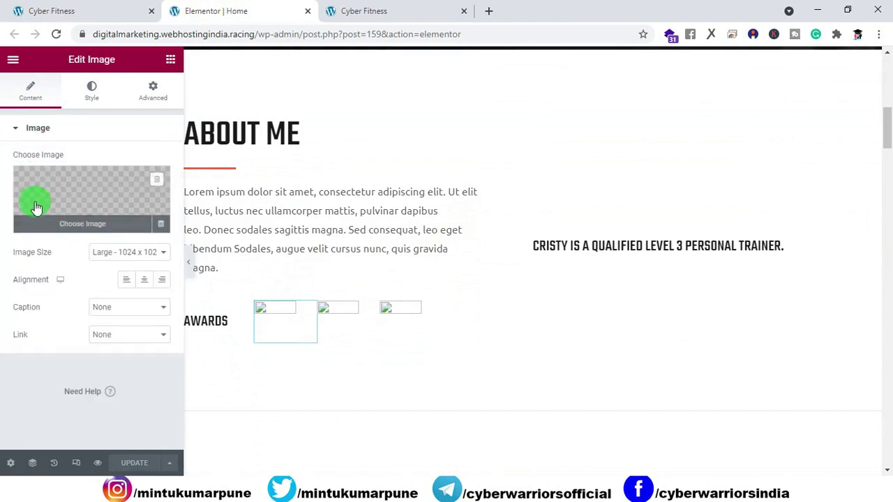
{"action": "left_click", "coordinate": [82, 226]}
{"action": "left_click", "coordinate": [171, 116]}
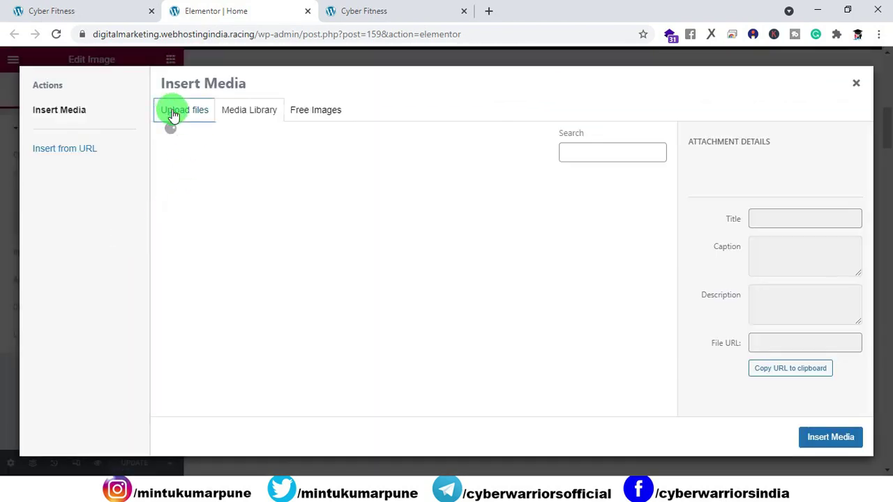
{"action": "left_click", "coordinate": [244, 117]}
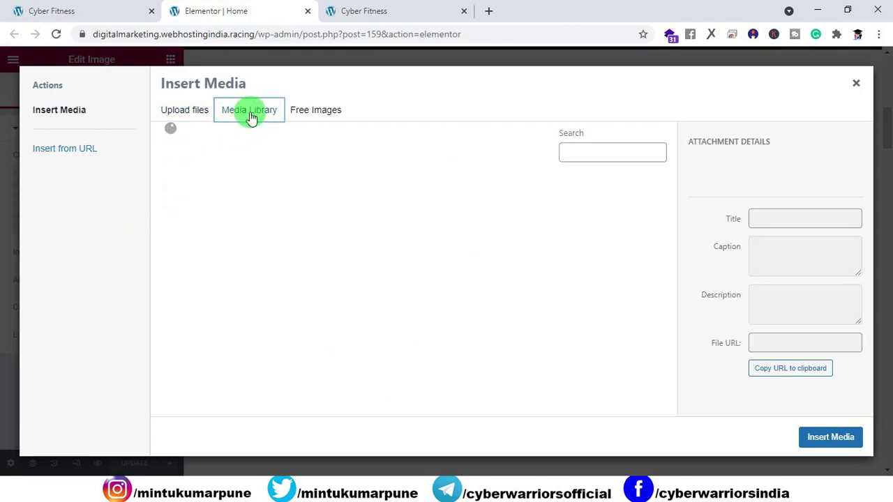
Check the first award on the /website/ copy and insert the matching hexagonal dumbbell image from the media library
{"action": "left_click", "coordinate": [76, 11]}
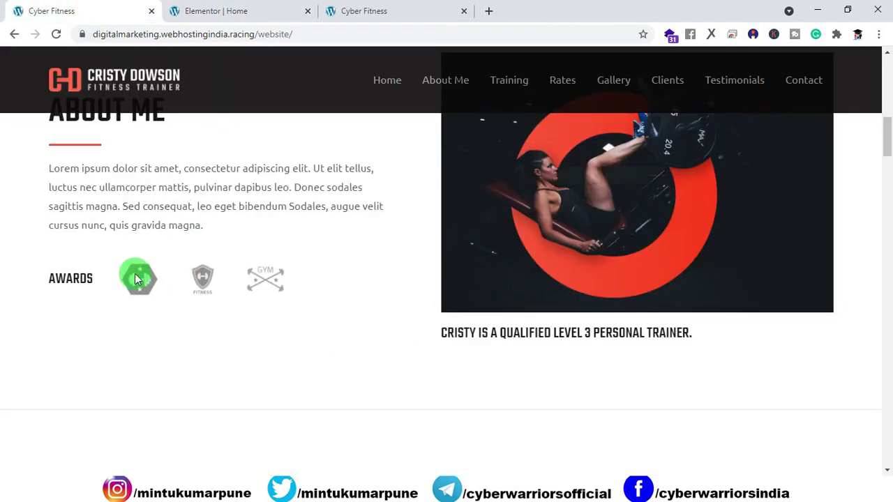
{"action": "left_click", "coordinate": [214, 13]}
{"action": "scroll", "coordinate": [419, 289], "scroll_direction": "down", "scroll_amount": 5}
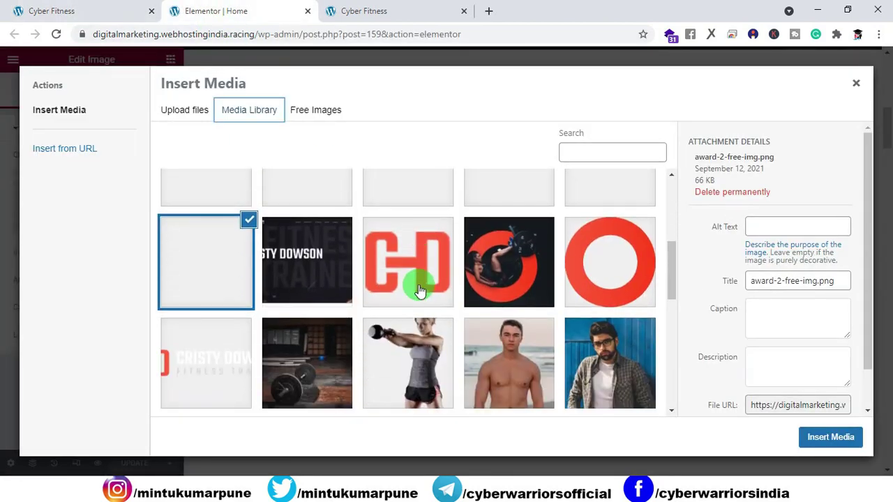
{"action": "scroll", "coordinate": [195, 250], "scroll_direction": "down", "scroll_amount": 5}
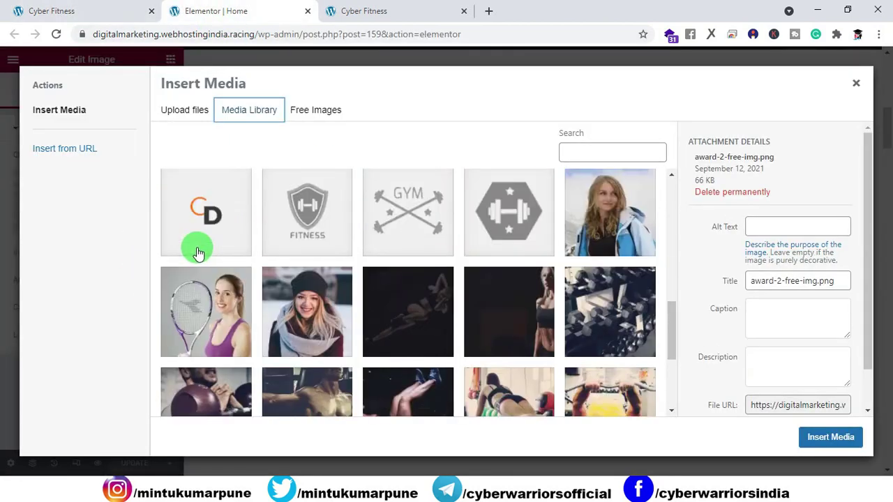
{"action": "scroll", "coordinate": [296, 288], "scroll_direction": "up", "scroll_amount": 2}
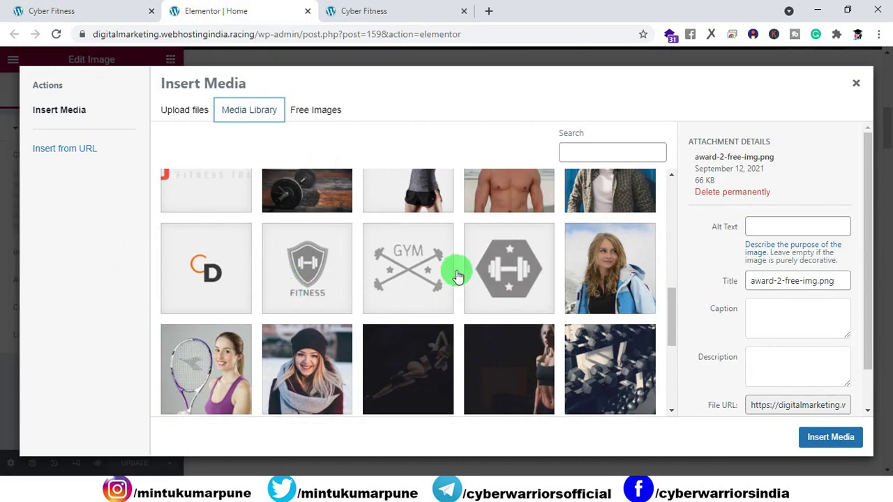
{"action": "left_click", "coordinate": [548, 293]}
{"action": "left_click", "coordinate": [832, 438]}
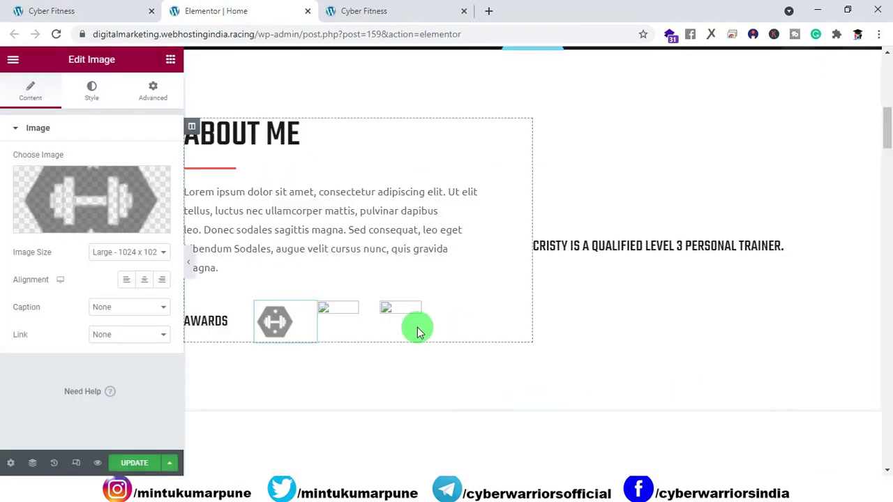
Replace the second missing award image with the FITNESS shield image from the media library, matching the /website/ copy
{"action": "left_click", "coordinate": [340, 315]}
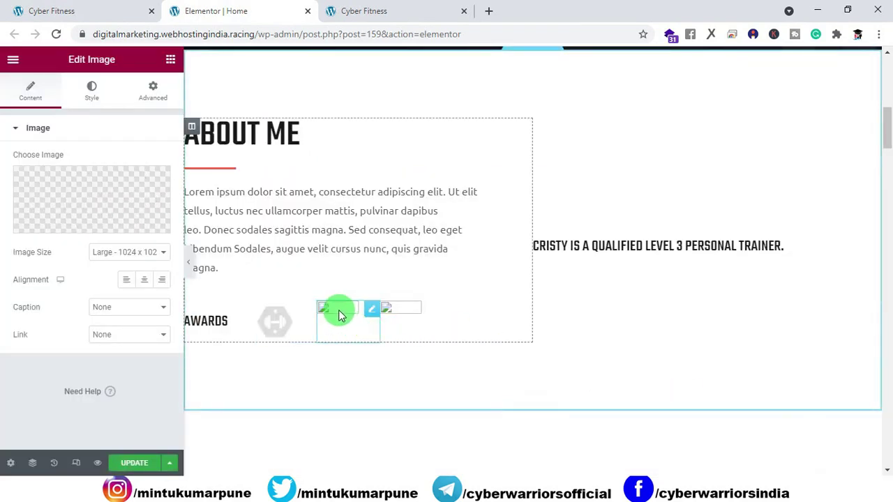
{"action": "left_click", "coordinate": [104, 222]}
{"action": "left_click", "coordinate": [105, 11]}
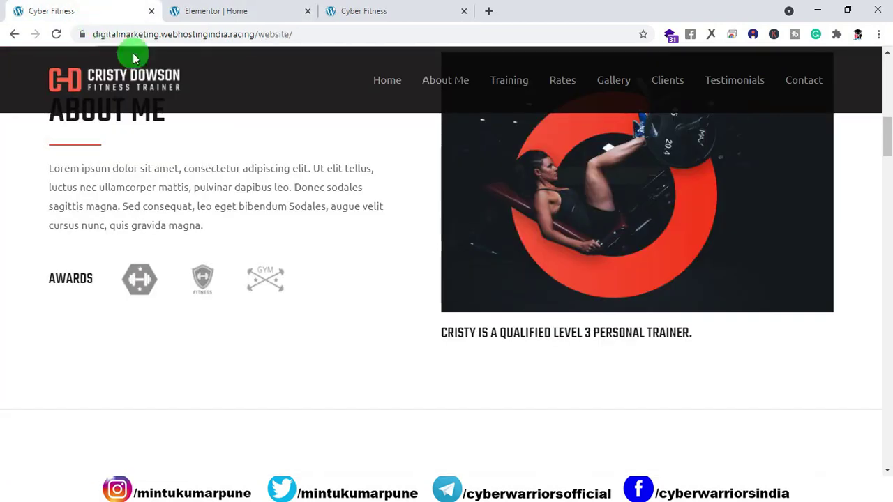
{"action": "left_click", "coordinate": [223, 10]}
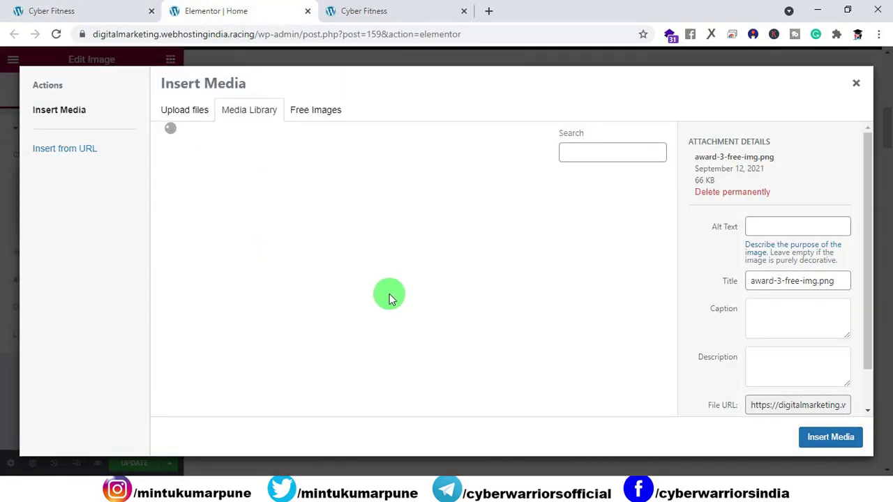
{"action": "left_click", "coordinate": [229, 106]}
{"action": "scroll", "coordinate": [369, 275], "scroll_direction": "down", "scroll_amount": 5}
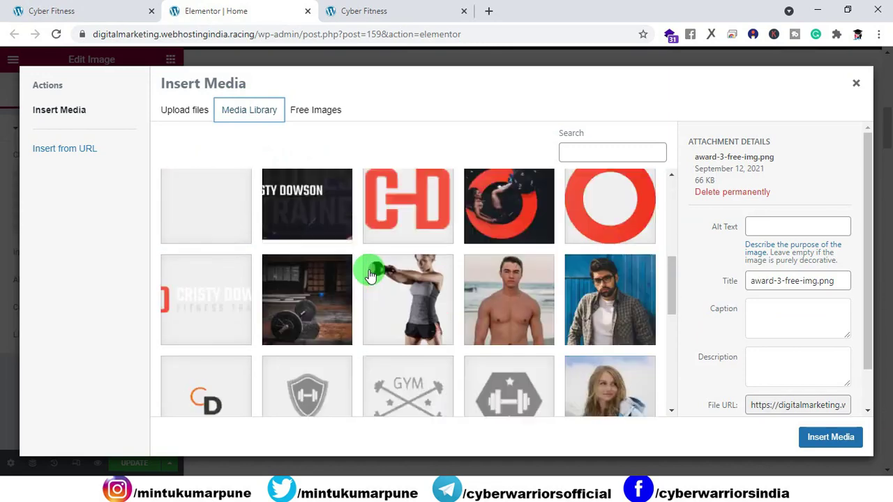
{"action": "left_click", "coordinate": [307, 334]}
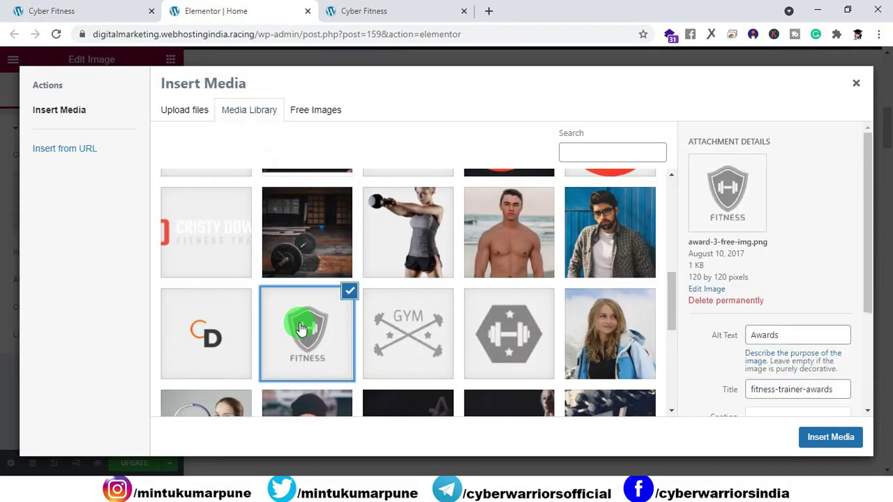
{"action": "left_click", "coordinate": [831, 437]}
Replace the third missing award image with the GYM crossed-barbells image from the media library and update the page
{"action": "left_click", "coordinate": [393, 314]}
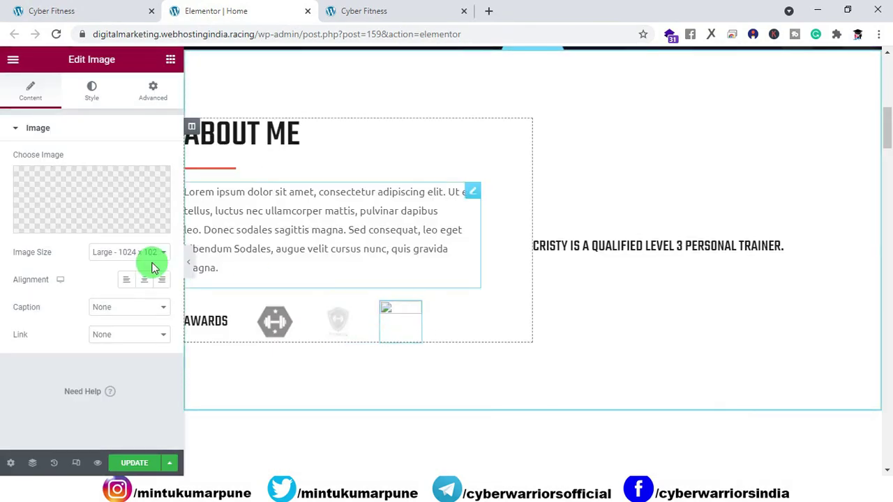
{"action": "left_click", "coordinate": [90, 227]}
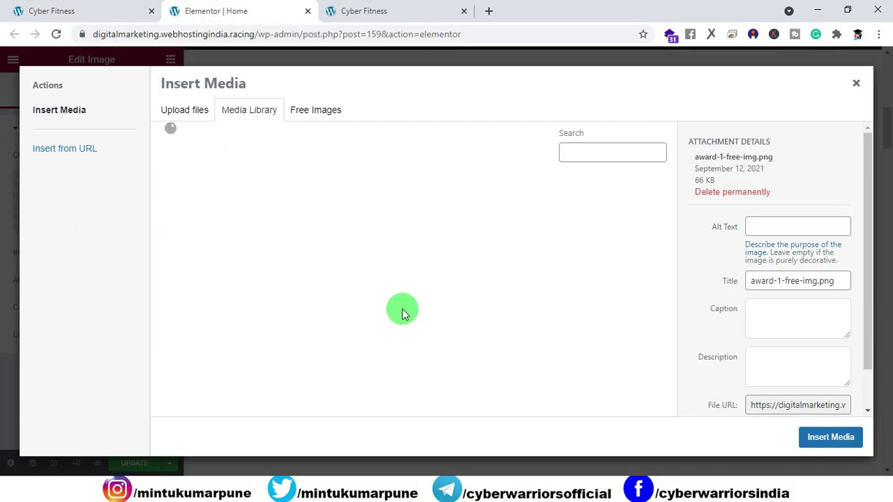
{"action": "scroll", "coordinate": [403, 314], "scroll_direction": "down", "scroll_amount": 1}
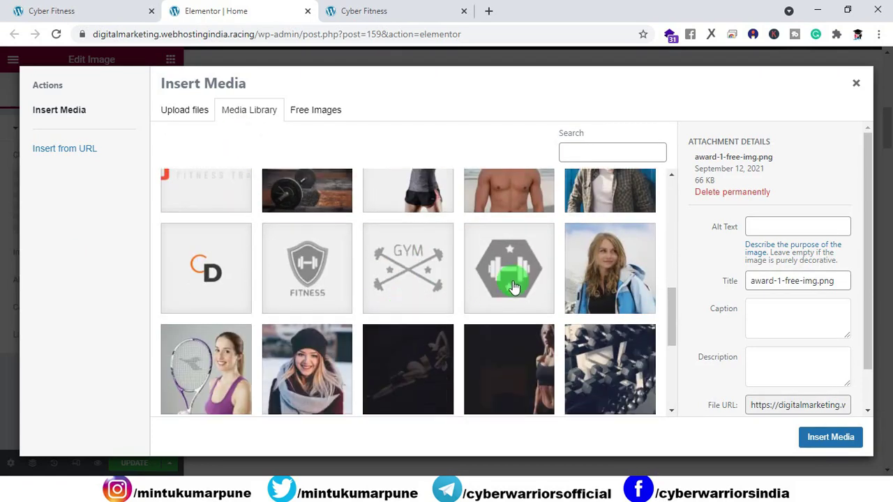
{"action": "left_click", "coordinate": [439, 294]}
{"action": "left_click", "coordinate": [831, 438]}
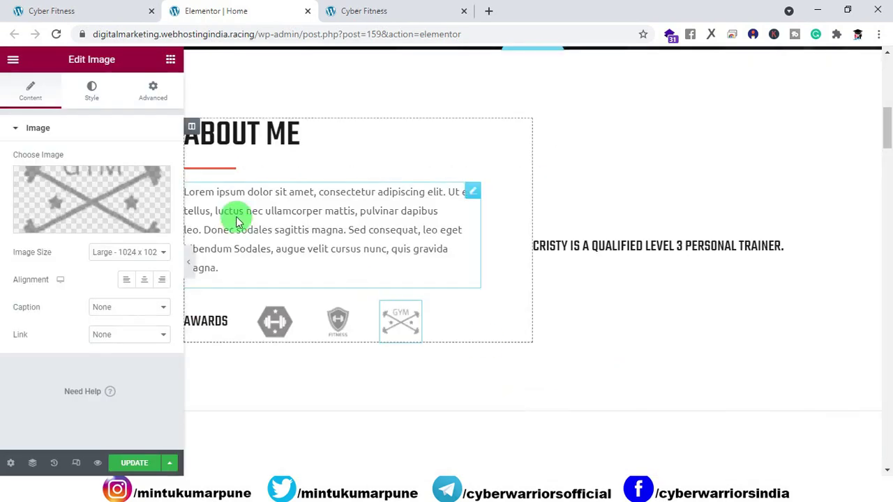
{"action": "left_click", "coordinate": [136, 464]}
Reload the front page and check the award images in its About Me section
{"action": "left_click", "coordinate": [362, 11]}
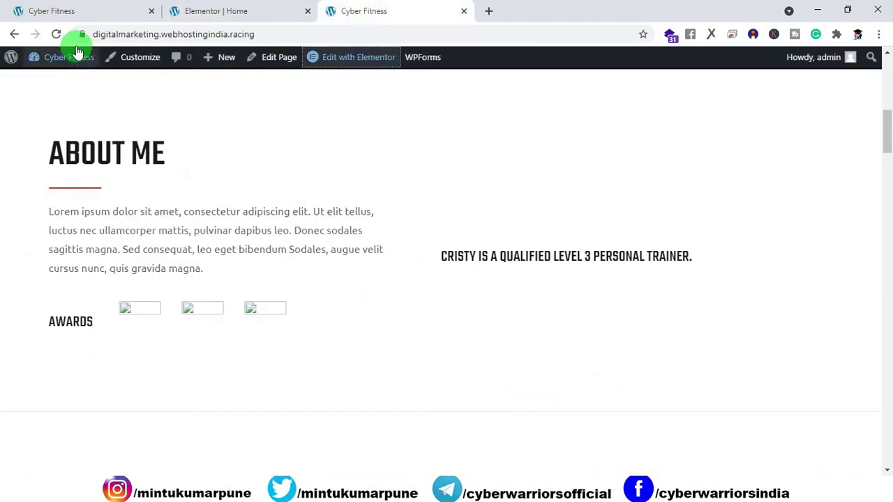
{"action": "left_click", "coordinate": [56, 33]}
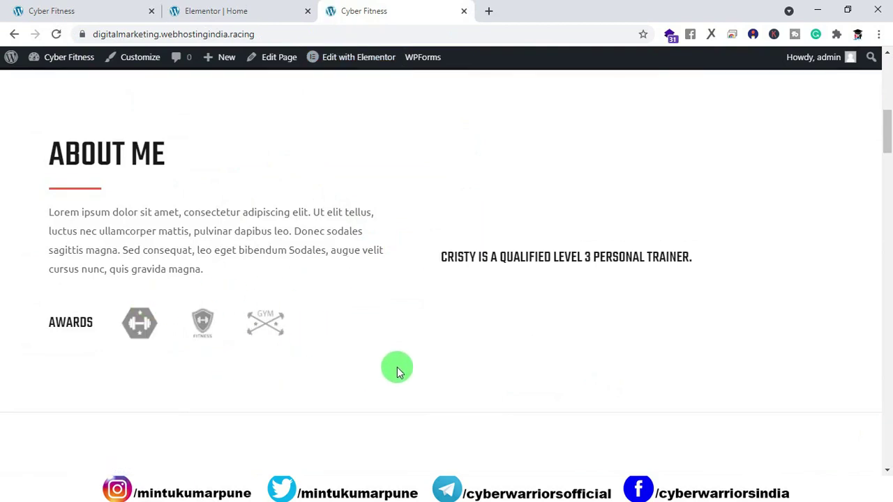
{"action": "scroll", "coordinate": [391, 370], "scroll_direction": "up", "scroll_amount": 2}
{"action": "scroll", "coordinate": [471, 351], "scroll_direction": "down", "scroll_amount": 2}
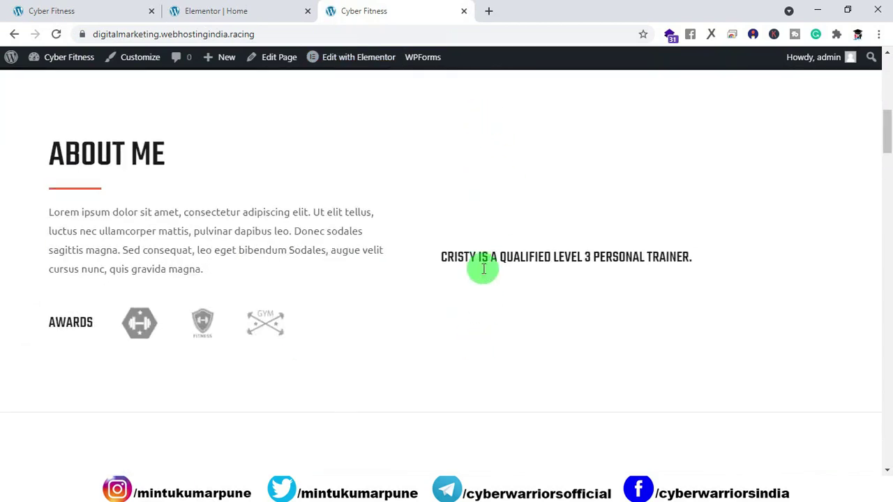
{"action": "scroll", "coordinate": [602, 323], "scroll_direction": "down", "scroll_amount": 1}
{"action": "scroll", "coordinate": [535, 305], "scroll_direction": "up", "scroll_amount": 3}
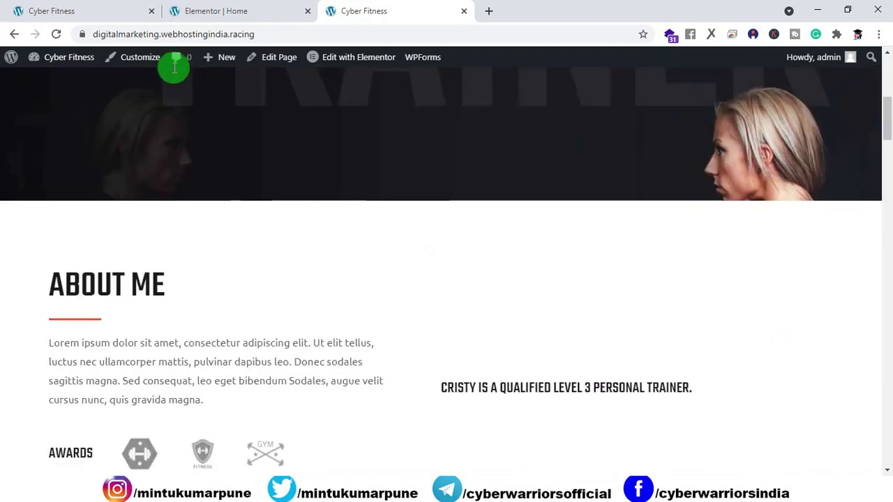
Compare the photo above the personal trainer caption on the /website/ copy with the same area of the front page
{"action": "left_click", "coordinate": [103, 21]}
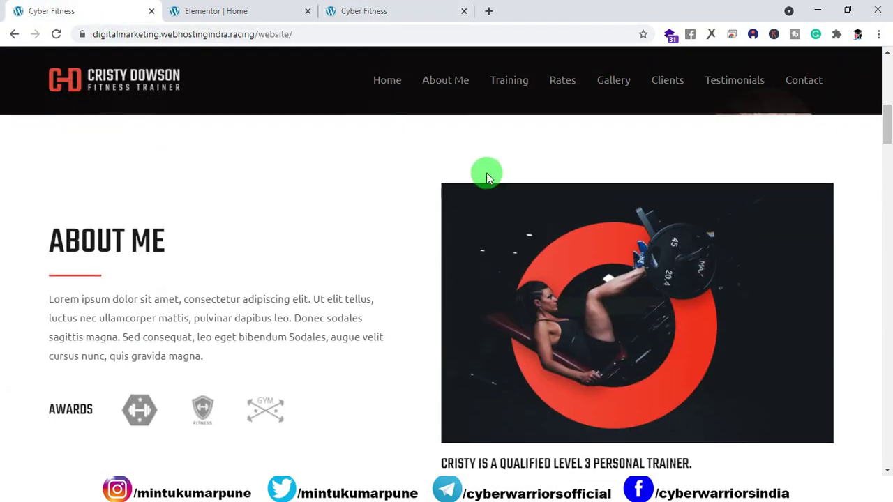
{"action": "left_click", "coordinate": [353, 12]}
{"action": "left_click", "coordinate": [252, 13]}
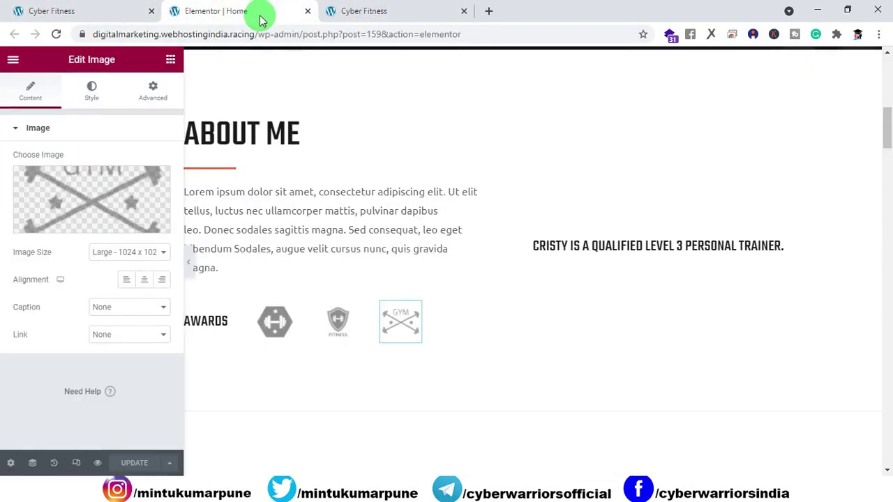
{"action": "left_click", "coordinate": [104, 14]}
{"action": "left_click_drag", "start_coordinate": [504, 463], "coordinate": [651, 457]}
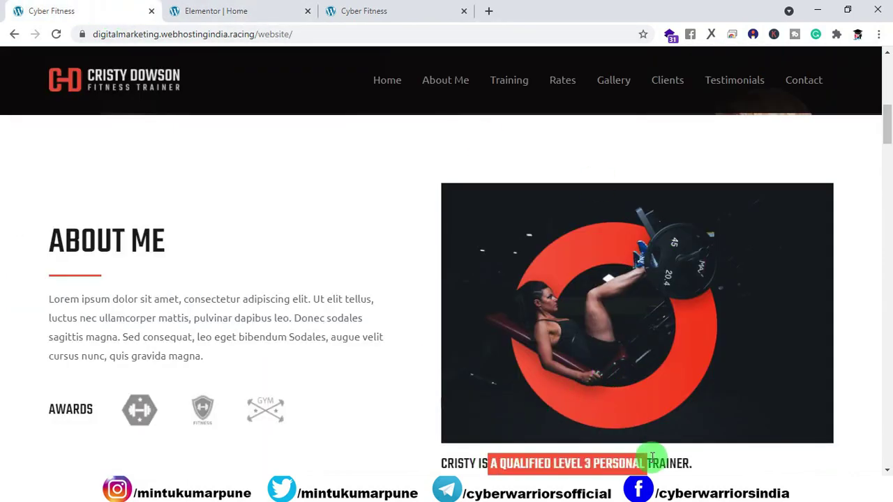
{"action": "left_click", "coordinate": [431, 220]}
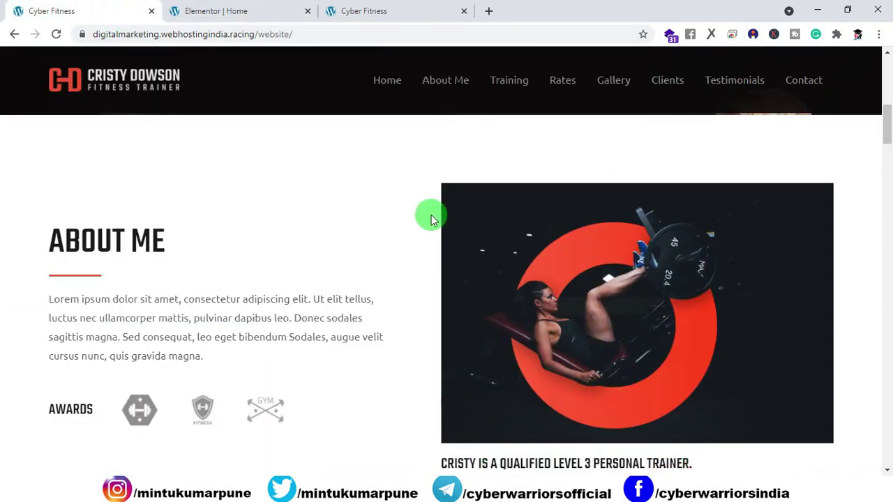
{"action": "left_click", "coordinate": [383, 16]}
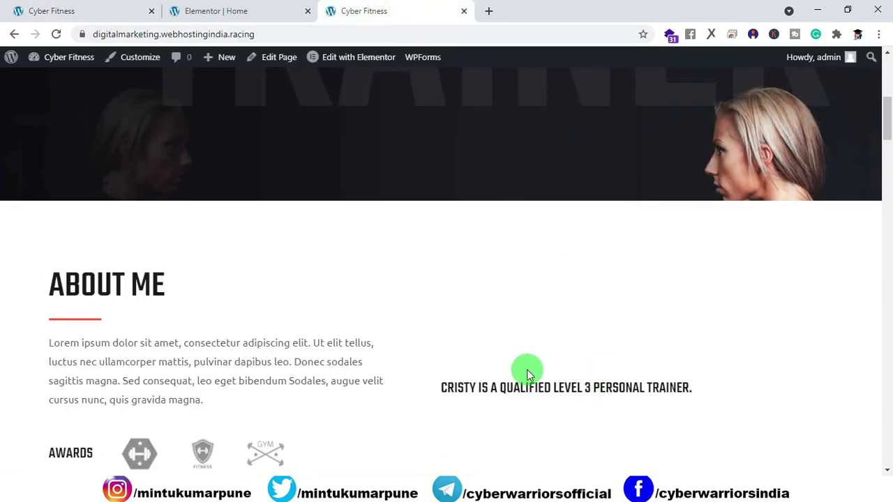
{"action": "scroll", "coordinate": [532, 387], "scroll_direction": "down", "scroll_amount": 4}
{"action": "scroll", "coordinate": [568, 300], "scroll_direction": "up", "scroll_amount": 2}
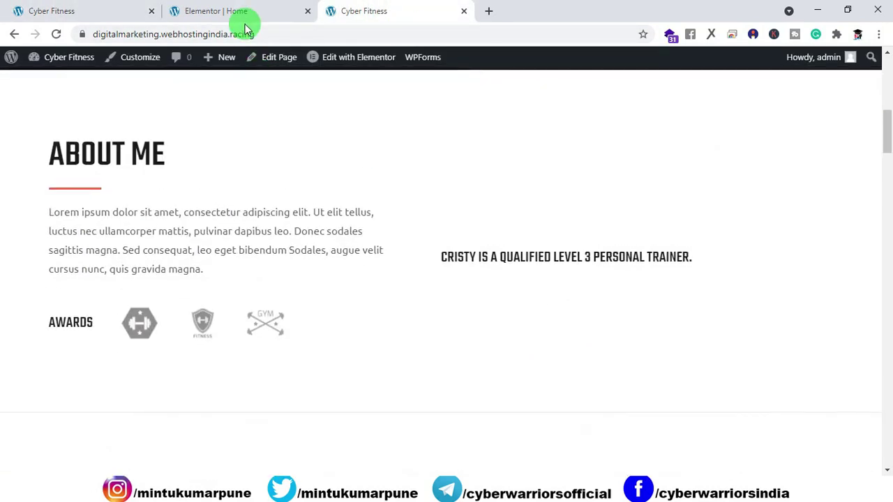
Open the media library for the missing About Me photo in the Elementor editor and select slide-5-free-img.jpg
{"action": "left_click", "coordinate": [256, 20]}
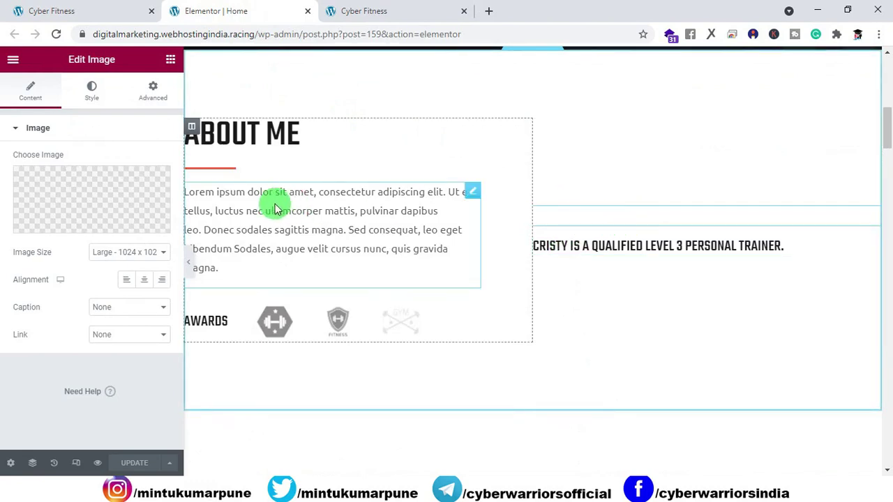
{"action": "mouse_move", "coordinate": [132, 230]}
{"action": "left_click", "coordinate": [90, 234]}
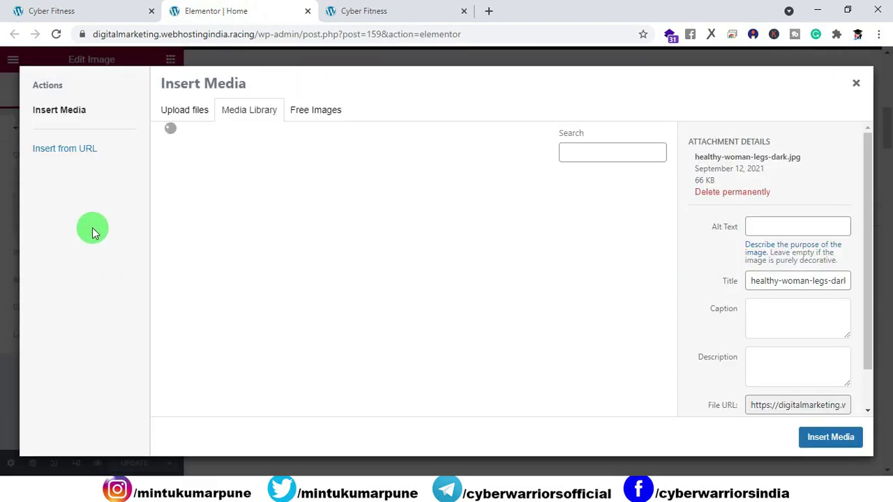
{"action": "scroll", "coordinate": [381, 259], "scroll_direction": "down", "scroll_amount": 3}
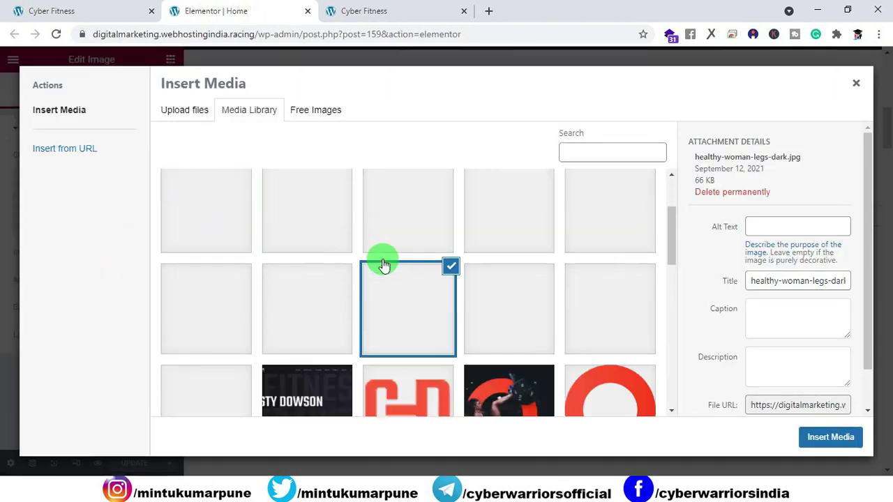
{"action": "scroll", "coordinate": [391, 270], "scroll_direction": "down", "scroll_amount": 10}
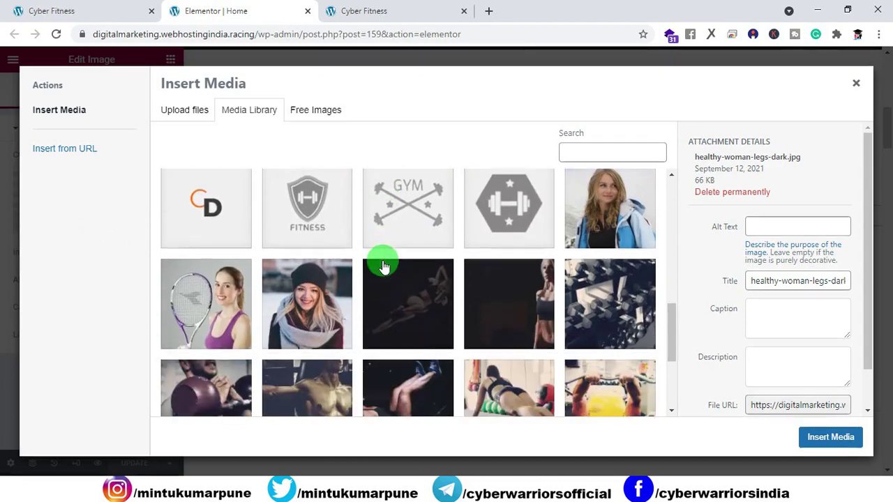
{"action": "scroll", "coordinate": [399, 278], "scroll_direction": "down", "scroll_amount": 6}
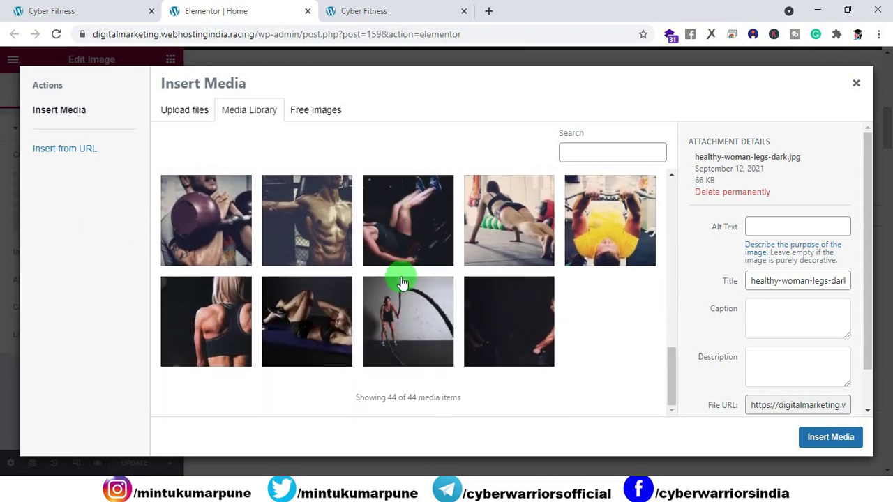
{"action": "scroll", "coordinate": [405, 286], "scroll_direction": "down", "scroll_amount": 5}
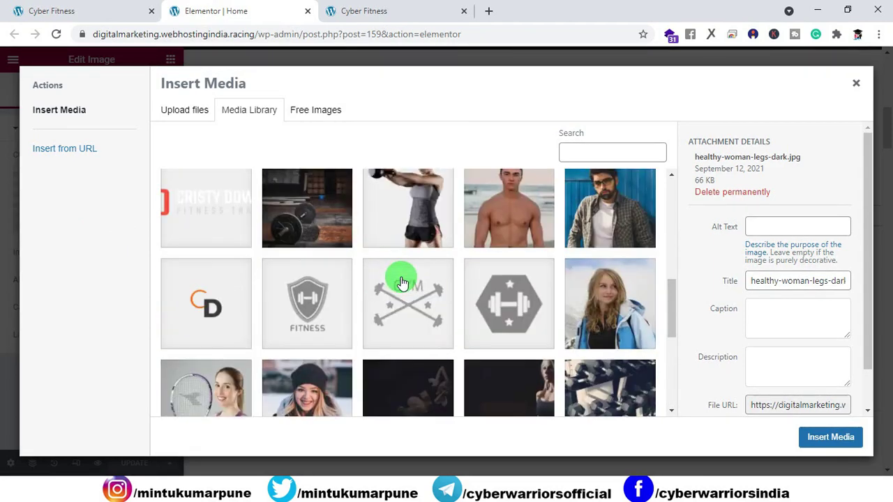
{"action": "left_click", "coordinate": [415, 326]}
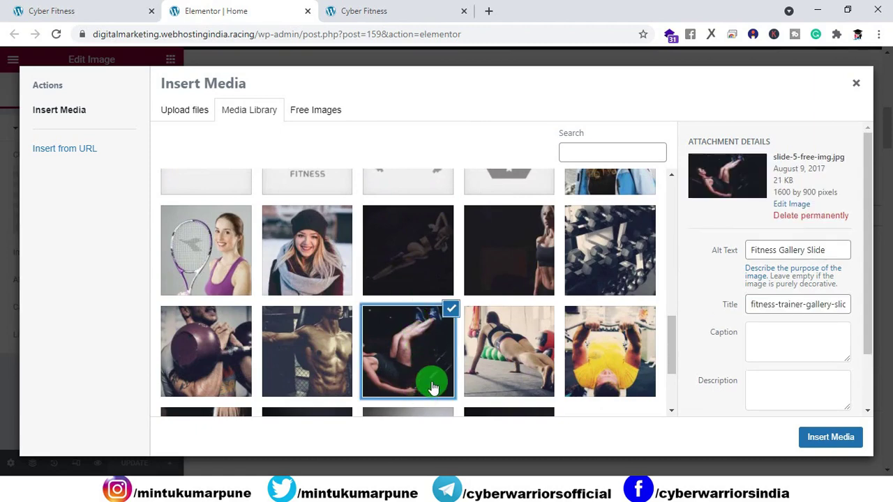
Check the About Me photo on the /website/ copy and insert the matching leg-press image with the red ring
{"action": "left_click", "coordinate": [130, 13]}
{"action": "left_click", "coordinate": [182, 13]}
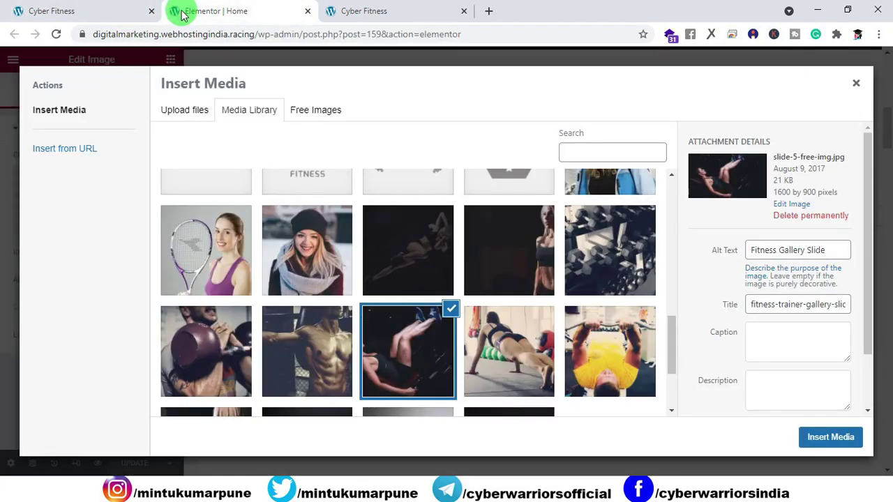
{"action": "scroll", "coordinate": [435, 347], "scroll_direction": "down", "scroll_amount": 2}
{"action": "left_click", "coordinate": [80, 13]}
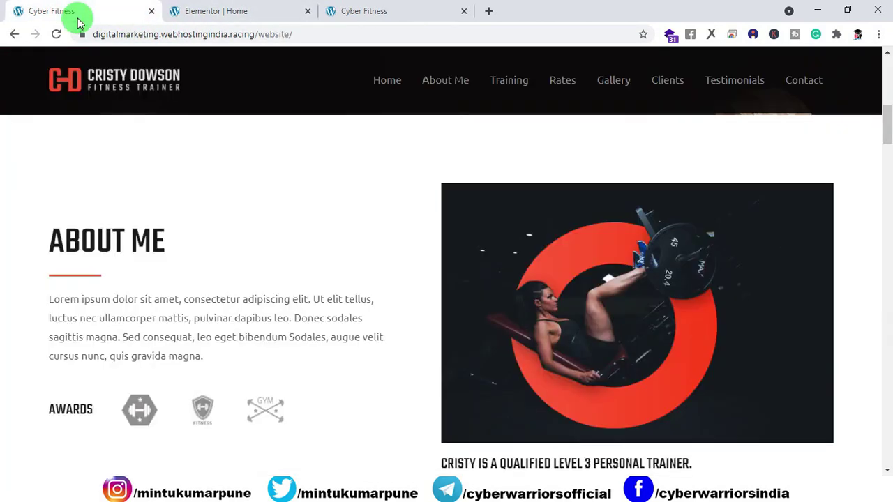
{"action": "left_click", "coordinate": [184, 12]}
{"action": "scroll", "coordinate": [449, 265], "scroll_direction": "up", "scroll_amount": 5}
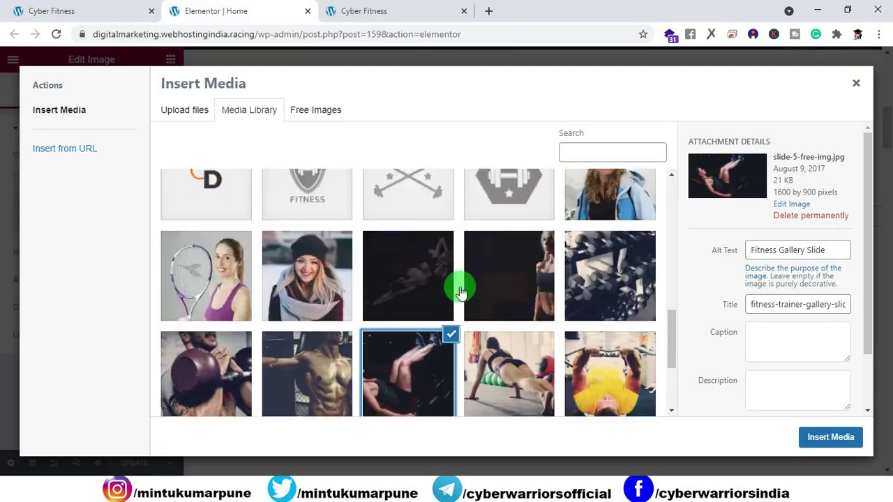
{"action": "scroll", "coordinate": [311, 362], "scroll_direction": "up", "scroll_amount": 2}
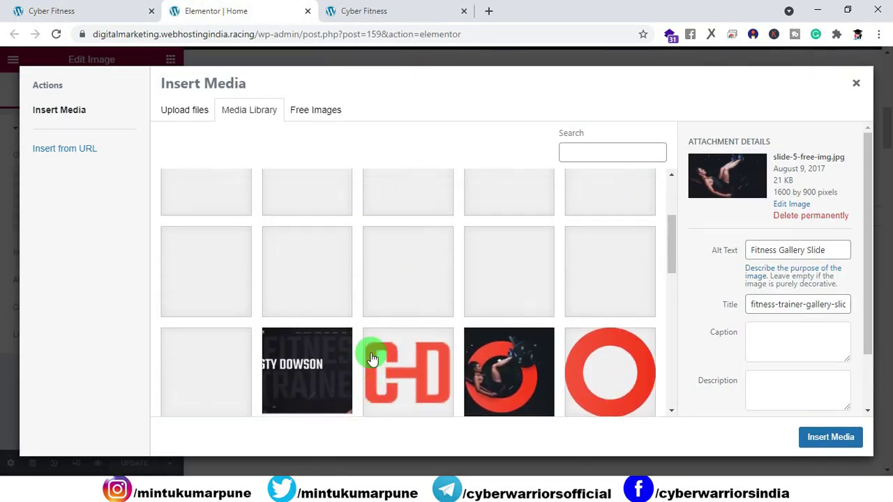
{"action": "left_click", "coordinate": [496, 372]}
{"action": "left_click", "coordinate": [815, 440]}
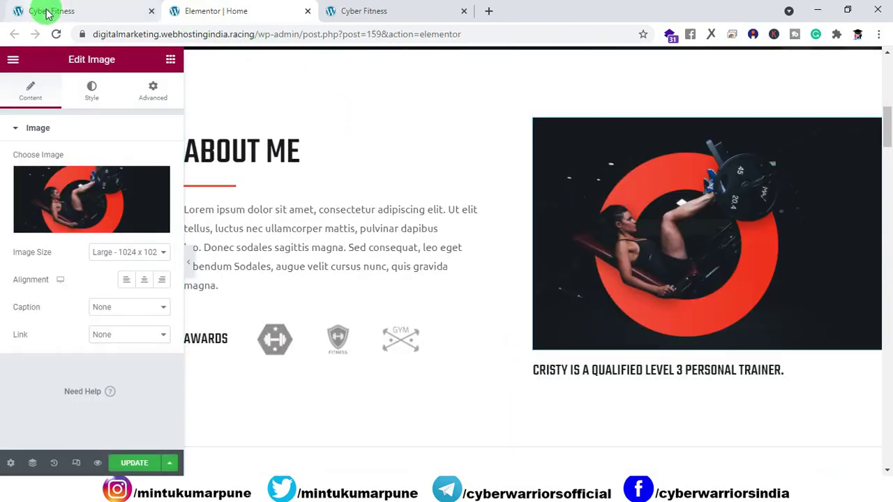
Update the page in the Elementor editor and reload the front page to check the About Me photo
{"action": "left_click", "coordinate": [379, 12]}
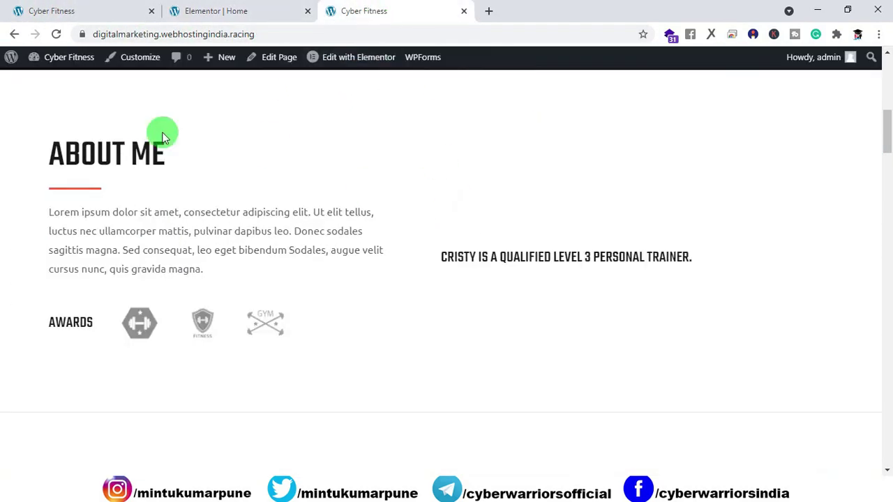
{"action": "left_click", "coordinate": [208, 13]}
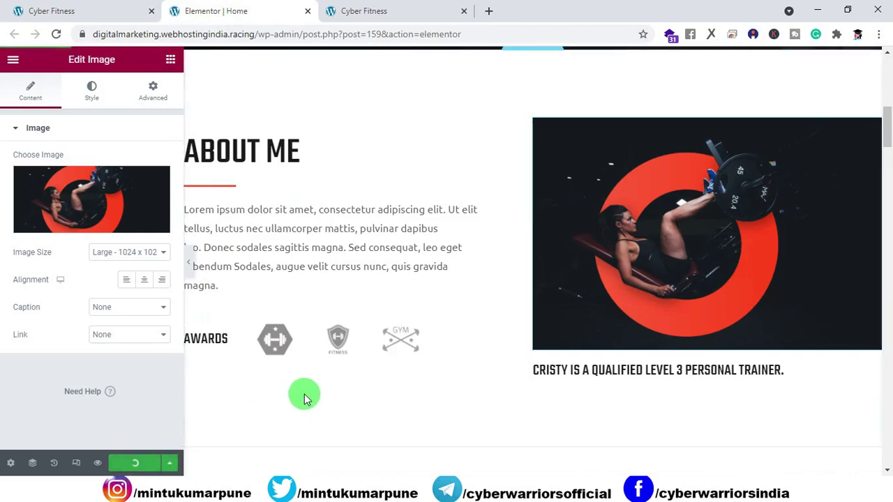
{"action": "left_click", "coordinate": [368, 11]}
{"action": "left_click", "coordinate": [56, 34]}
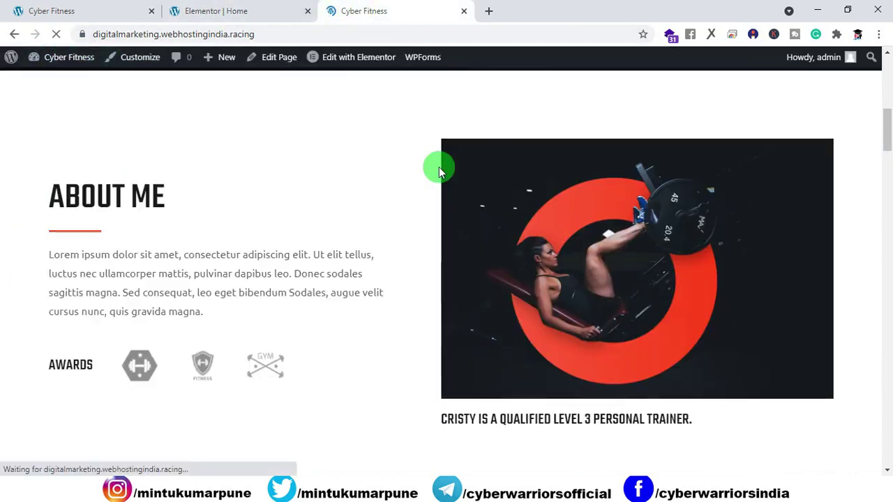
Look through the rest of the front page for missing images and compare its My Clients section with the /website/ copy
{"action": "scroll", "coordinate": [430, 184], "scroll_direction": "down", "scroll_amount": 6}
{"action": "scroll", "coordinate": [429, 184], "scroll_direction": "down", "scroll_amount": 4}
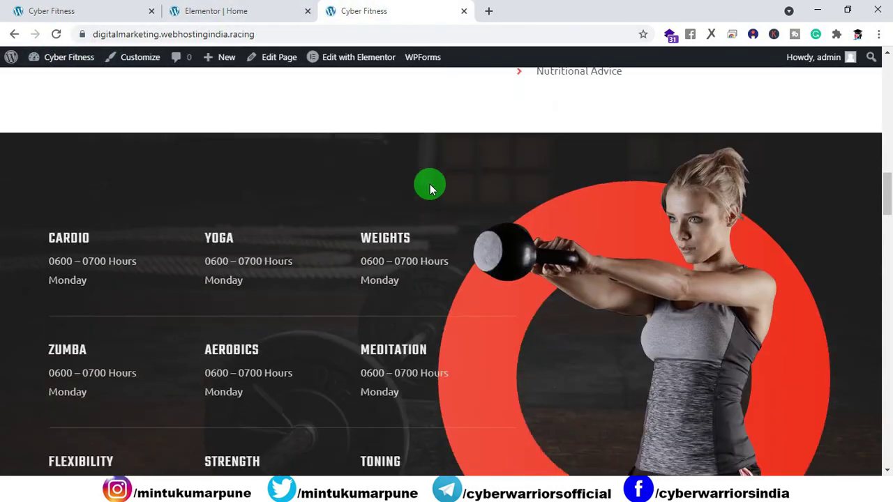
{"action": "scroll", "coordinate": [430, 187], "scroll_direction": "down", "scroll_amount": 9}
{"action": "scroll", "coordinate": [430, 188], "scroll_direction": "down", "scroll_amount": 10}
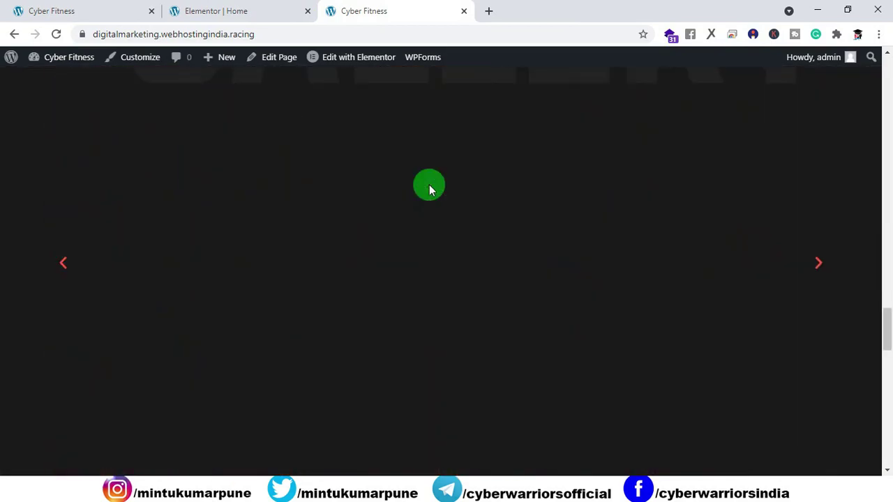
{"action": "scroll", "coordinate": [429, 188], "scroll_direction": "down", "scroll_amount": 6}
{"action": "scroll", "coordinate": [199, 228], "scroll_direction": "up", "scroll_amount": 2}
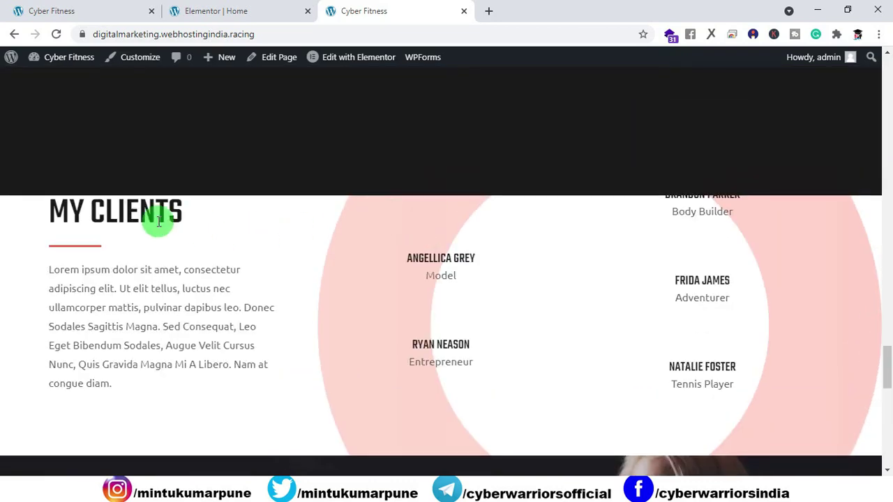
{"action": "left_click", "coordinate": [56, 14]}
{"action": "left_click_drag", "start_coordinate": [888, 124], "coordinate": [882, 381]}
{"action": "scroll", "coordinate": [755, 325], "scroll_direction": "up", "scroll_amount": 6}
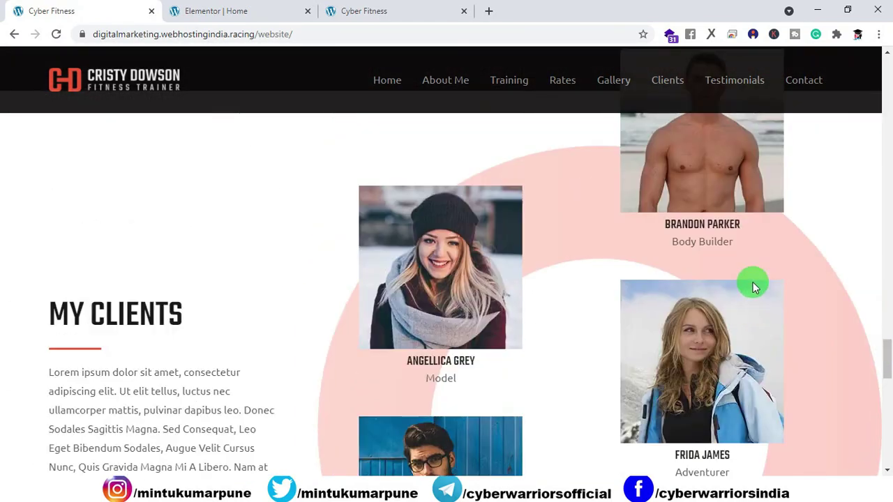
{"action": "left_click", "coordinate": [400, 15]}
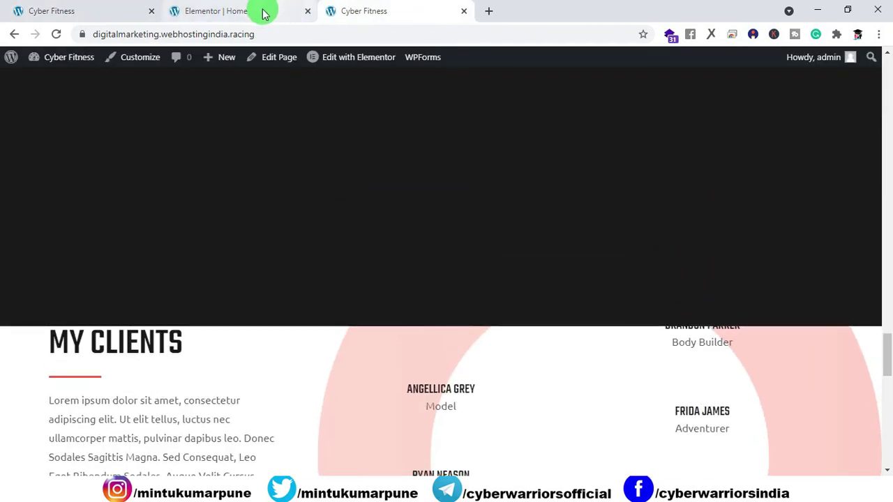
Replace the missing Body Builder client photo in the My Clients section of the Elementor editor with muscular-man.jpg from the media library
{"action": "left_click", "coordinate": [265, 13]}
{"action": "scroll", "coordinate": [688, 298], "scroll_direction": "down", "scroll_amount": 7}
{"action": "left_click_drag", "start_coordinate": [889, 183], "coordinate": [887, 349]}
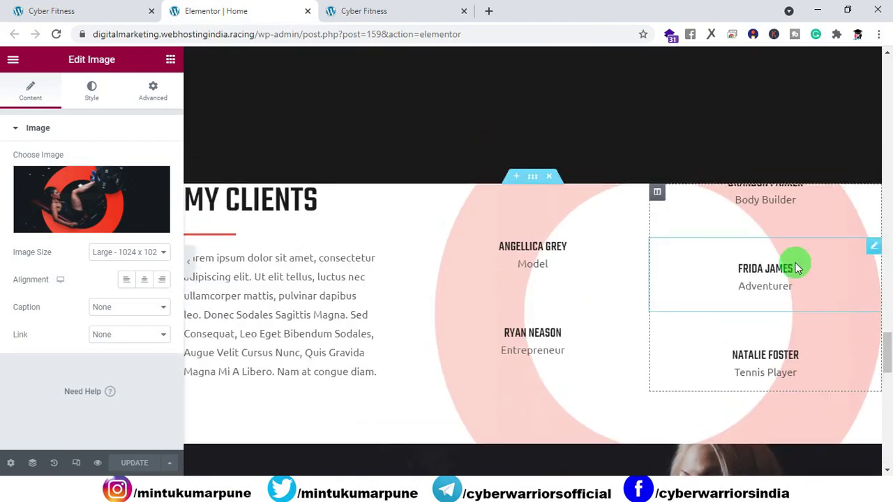
{"action": "left_click", "coordinate": [750, 177]}
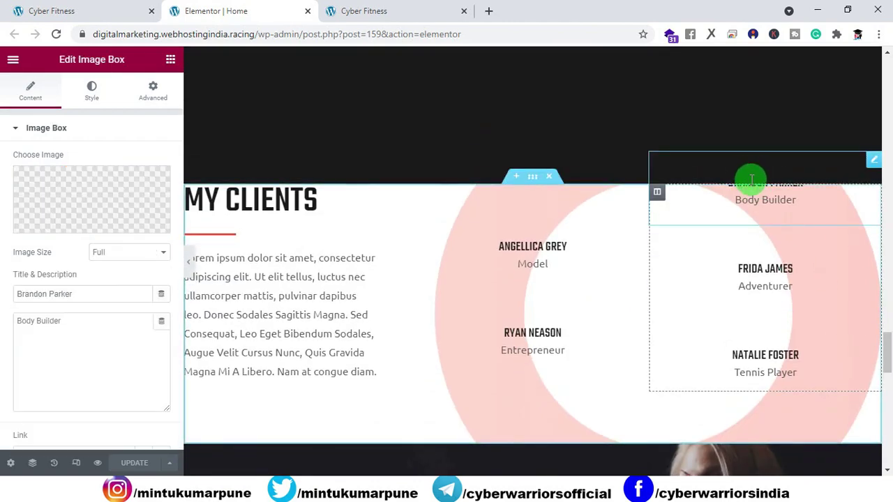
{"action": "left_click", "coordinate": [82, 224]}
{"action": "scroll", "coordinate": [437, 265], "scroll_direction": "down", "scroll_amount": 3}
{"action": "left_click", "coordinate": [509, 232]}
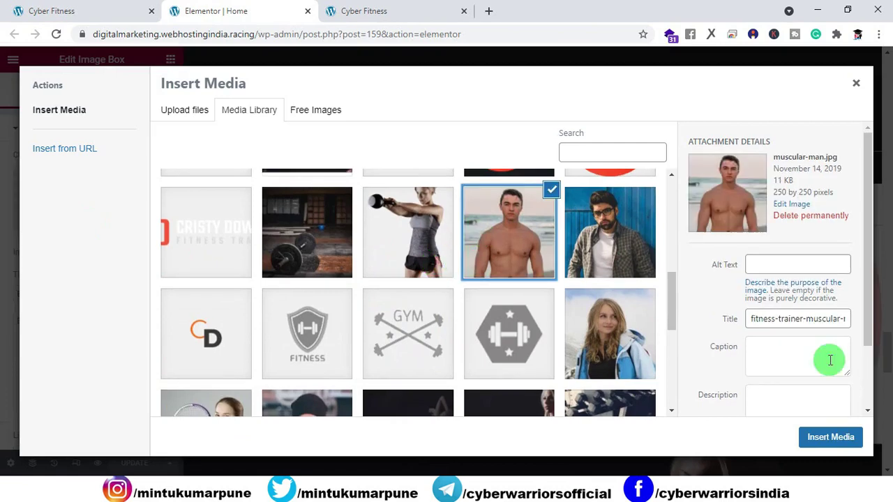
{"action": "left_click", "coordinate": [835, 438]}
Check the client photos on the /website/ copy and set the Model client's image to the woman in the black hat and scarf
{"action": "left_click", "coordinate": [352, 11]}
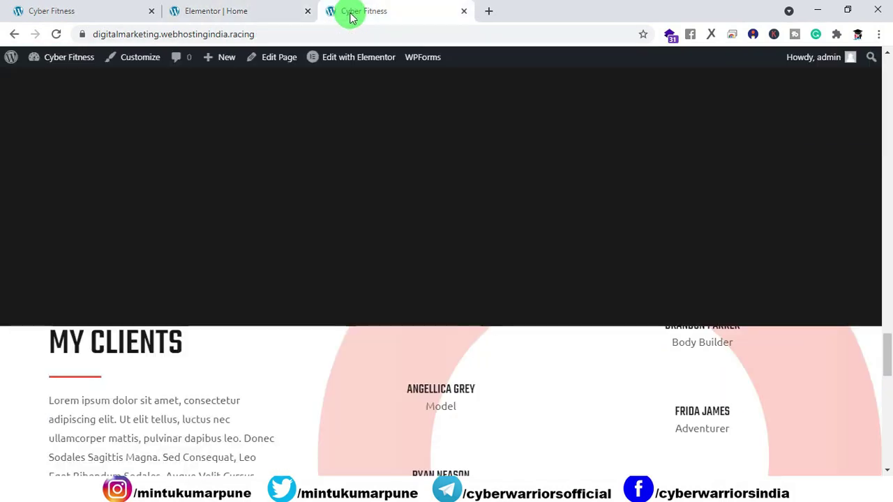
{"action": "left_click", "coordinate": [74, 16]}
{"action": "scroll", "coordinate": [577, 325], "scroll_direction": "down", "scroll_amount": 3}
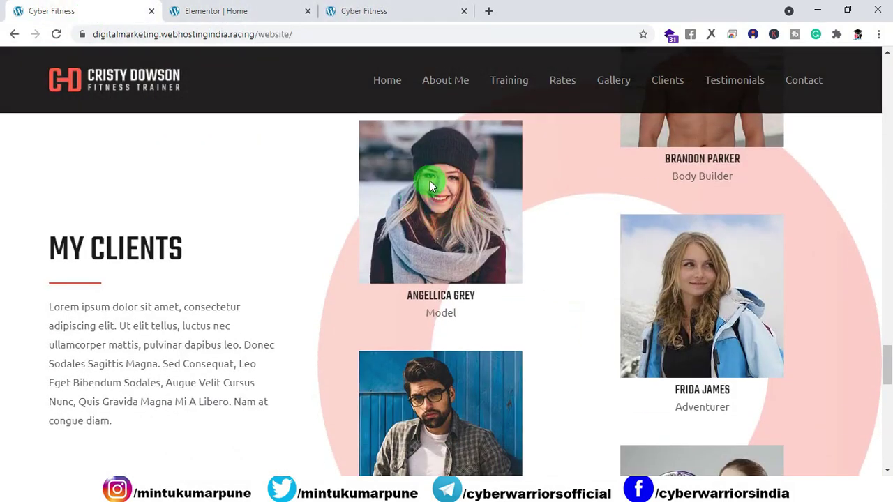
{"action": "left_click", "coordinate": [274, 8]}
{"action": "left_click", "coordinate": [524, 295]}
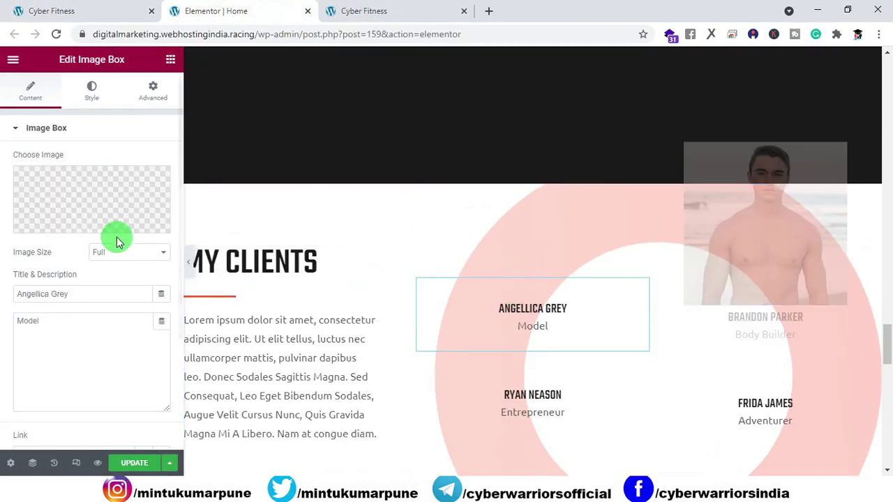
{"action": "left_click", "coordinate": [80, 226]}
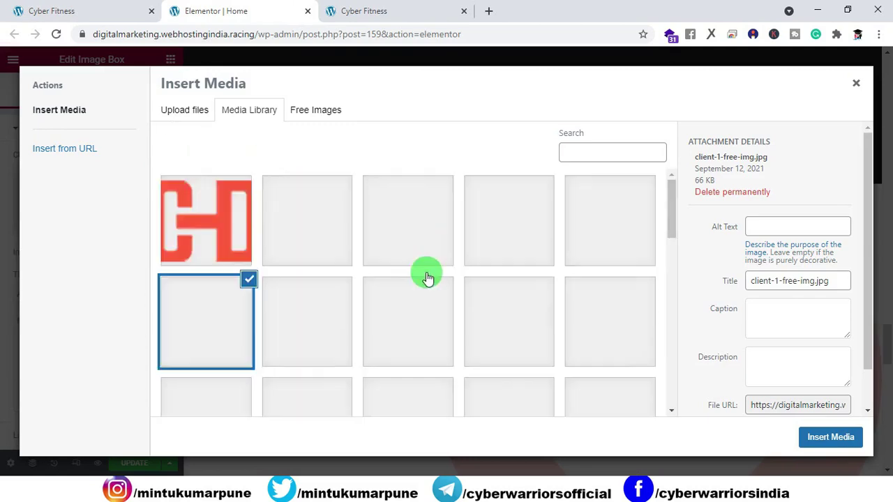
{"action": "scroll", "coordinate": [419, 270], "scroll_direction": "down", "scroll_amount": 5}
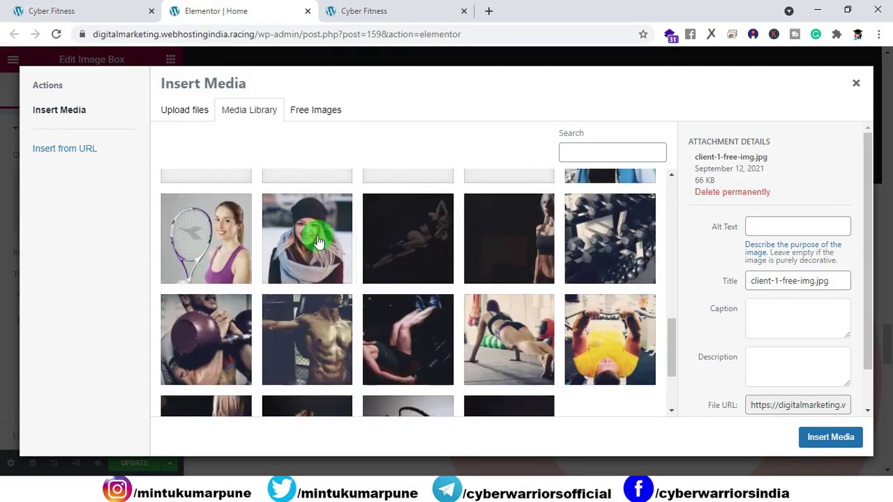
{"action": "left_click", "coordinate": [317, 241]}
{"action": "left_click", "coordinate": [816, 440]}
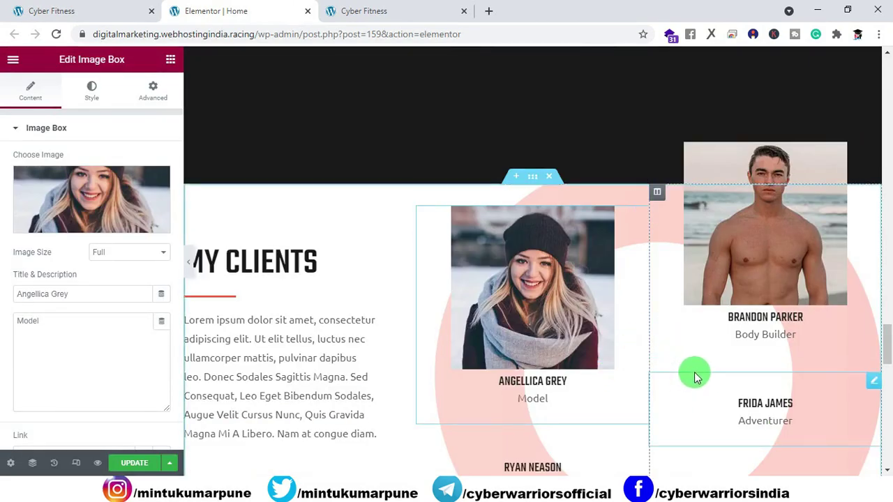
Replace the missing Adventurer client photo with client-5-free-img.jpg, the woman in the blue jacket, from the media library
{"action": "left_click", "coordinate": [757, 395]}
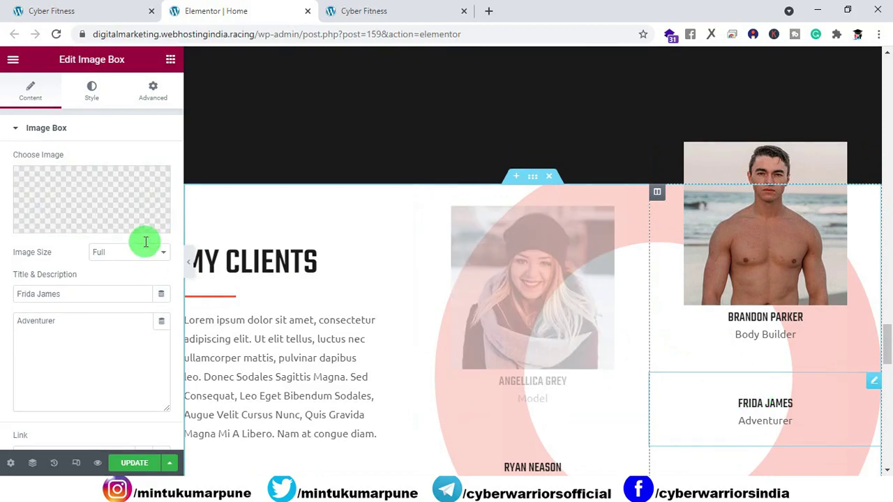
{"action": "left_click", "coordinate": [87, 234]}
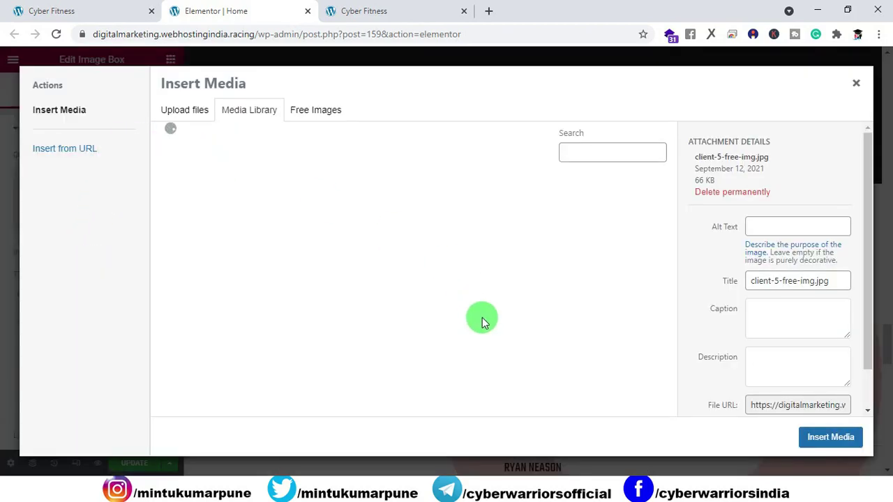
{"action": "scroll", "coordinate": [446, 314], "scroll_direction": "down", "scroll_amount": 8}
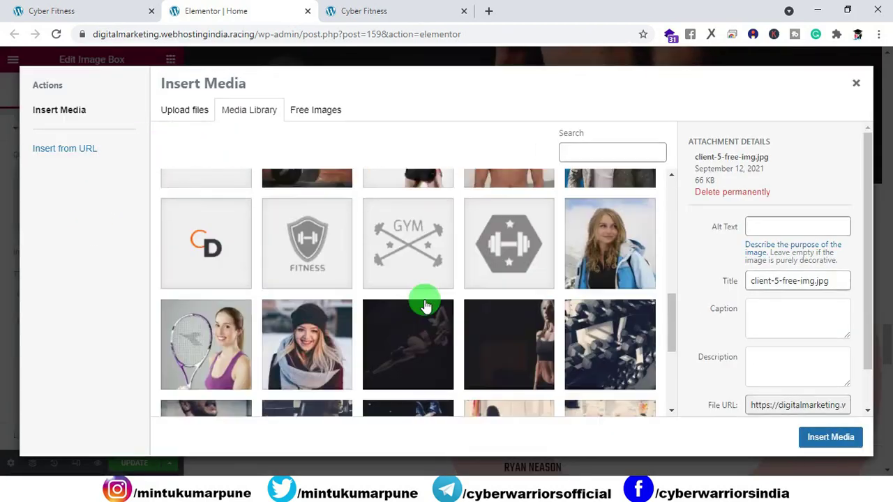
{"action": "scroll", "coordinate": [425, 305], "scroll_direction": "down", "scroll_amount": 3}
{"action": "scroll", "coordinate": [424, 306], "scroll_direction": "up", "scroll_amount": 2}
{"action": "scroll", "coordinate": [424, 306], "scroll_direction": "up", "scroll_amount": 1}
{"action": "left_click", "coordinate": [617, 236]}
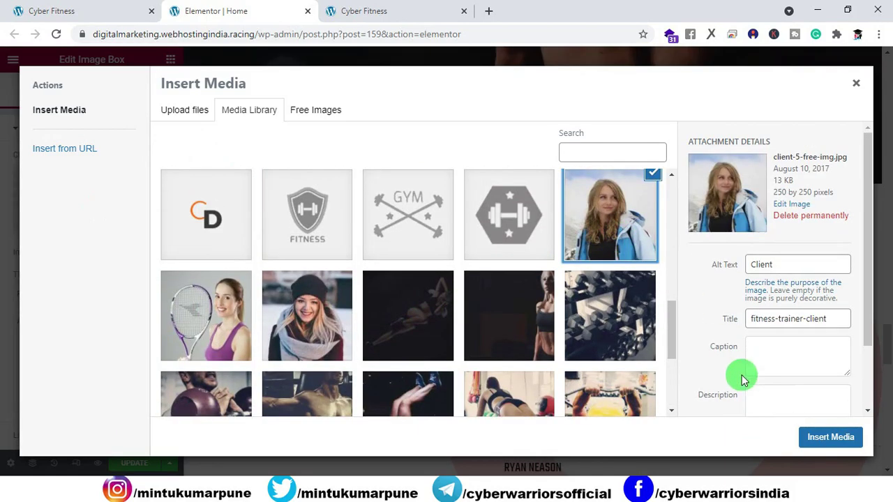
{"action": "left_click", "coordinate": [830, 437]}
Update the page with the restored client photos and reload the front page
{"action": "left_click", "coordinate": [129, 464]}
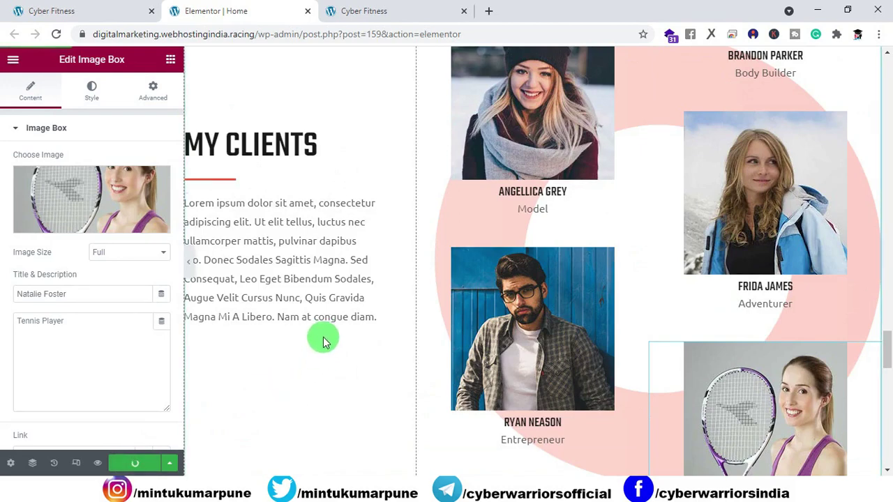
{"action": "left_click", "coordinate": [365, 11]}
{"action": "left_click", "coordinate": [56, 34]}
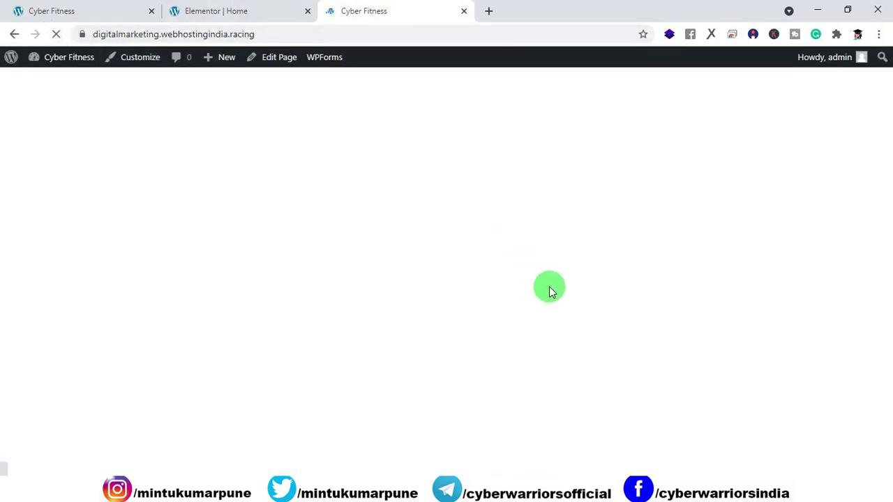
Compare the client photos and contact footer on the front page, the /website/ copy and the Elementor editor
{"action": "scroll", "coordinate": [551, 290], "scroll_direction": "down", "scroll_amount": 5}
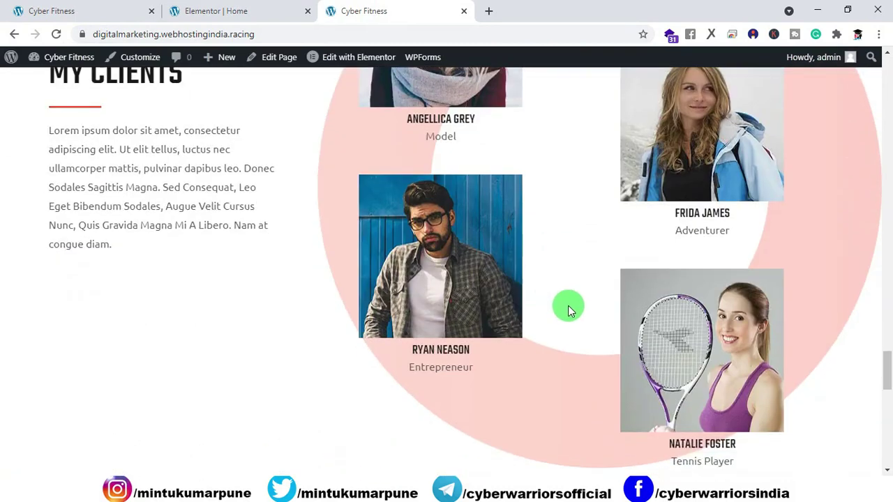
{"action": "scroll", "coordinate": [393, 357], "scroll_direction": "down", "scroll_amount": 15}
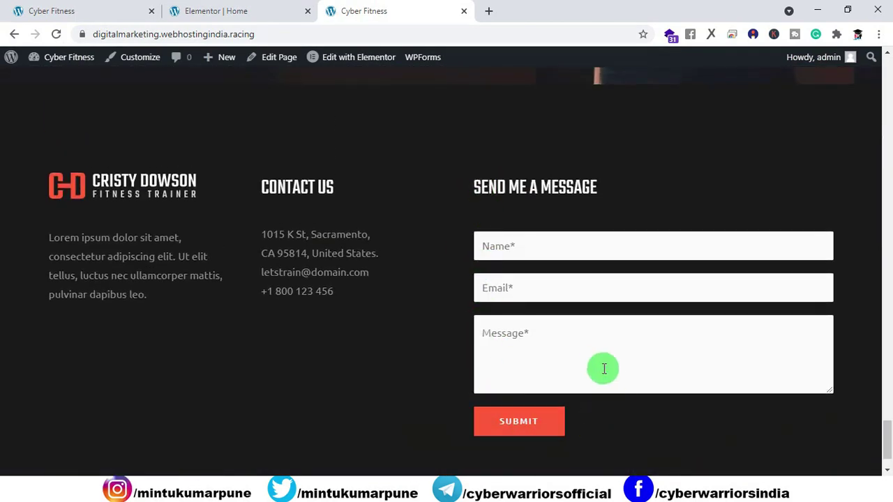
{"action": "left_click", "coordinate": [81, 13]}
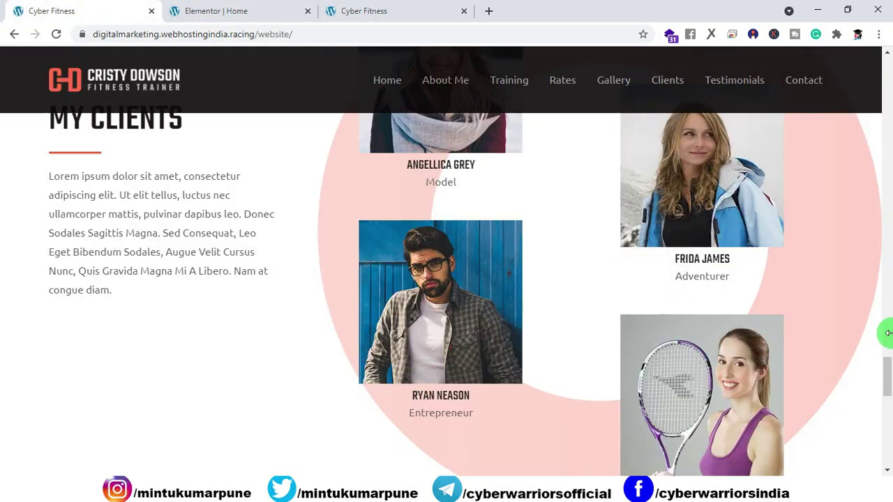
{"action": "left_click_drag", "start_coordinate": [890, 372], "coordinate": [889, 450]}
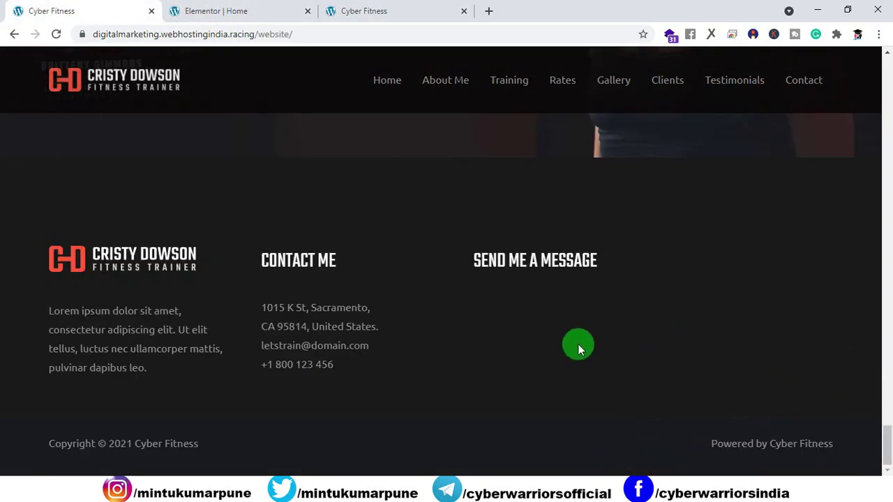
{"action": "left_click", "coordinate": [230, 11]}
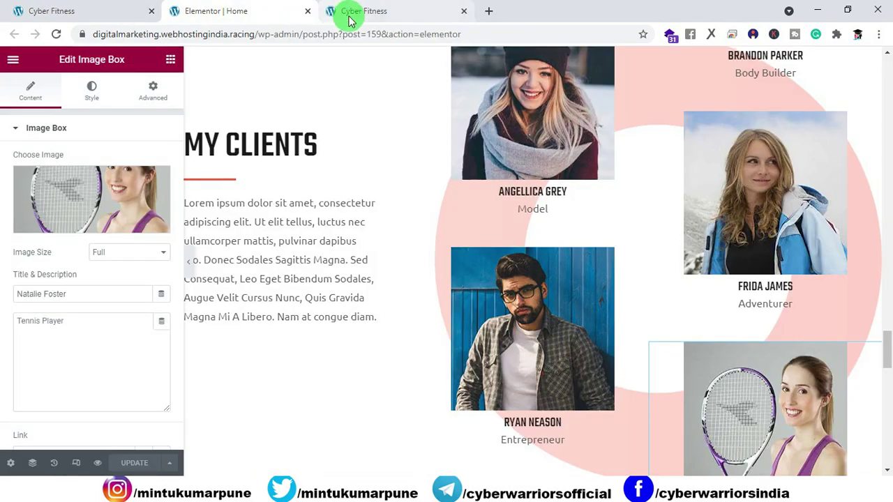
{"action": "left_click_drag", "start_coordinate": [887, 342], "coordinate": [888, 431]}
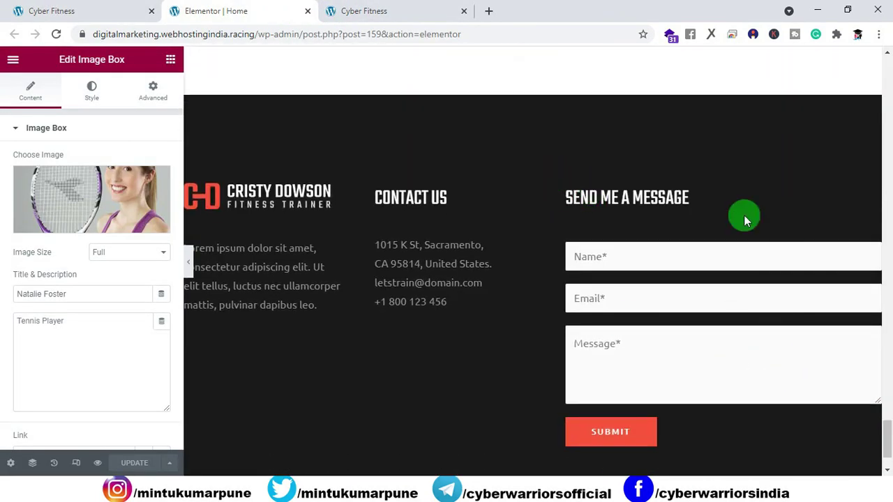
{"action": "scroll", "coordinate": [631, 251], "scroll_direction": "down", "scroll_amount": 1}
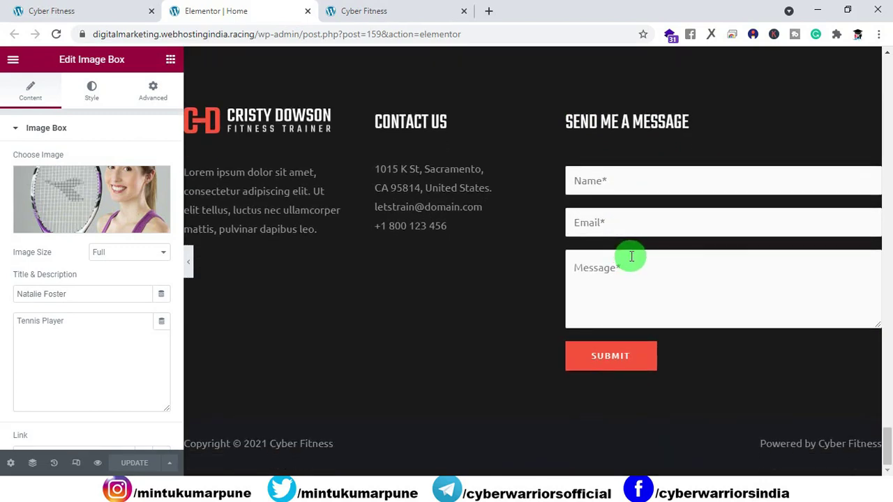
{"action": "scroll", "coordinate": [631, 256], "scroll_direction": "up", "scroll_amount": 1}
{"action": "scroll", "coordinate": [455, 249], "scroll_direction": "up", "scroll_amount": 5}
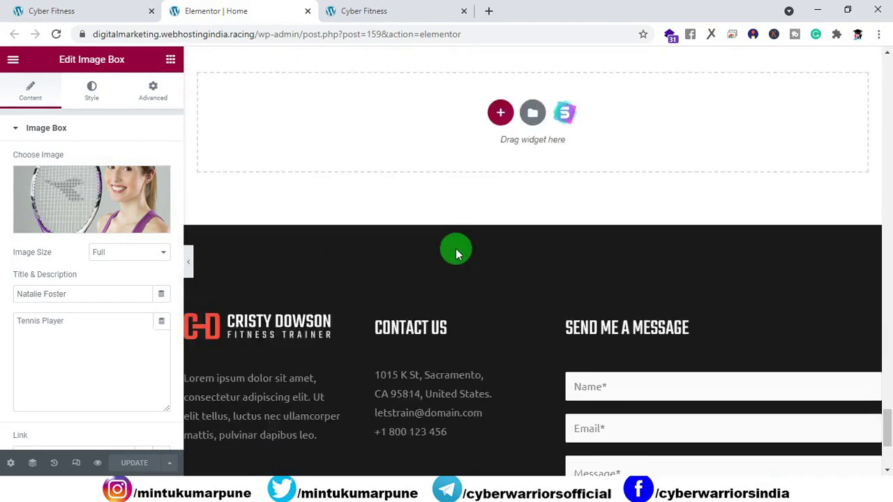
{"action": "left_click", "coordinate": [377, 12]}
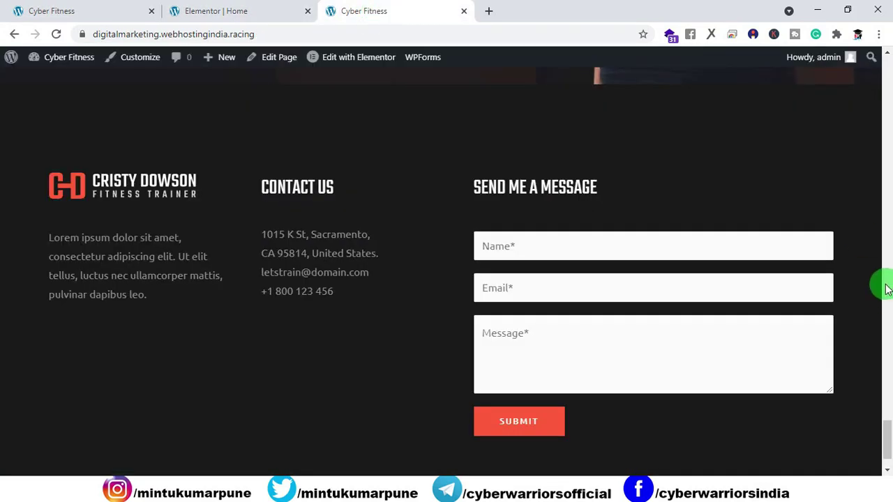
Remove all seven existing images from the Training Gallery image carousel in the Elementor editor
{"action": "left_click_drag", "start_coordinate": [886, 442], "coordinate": [880, 302]}
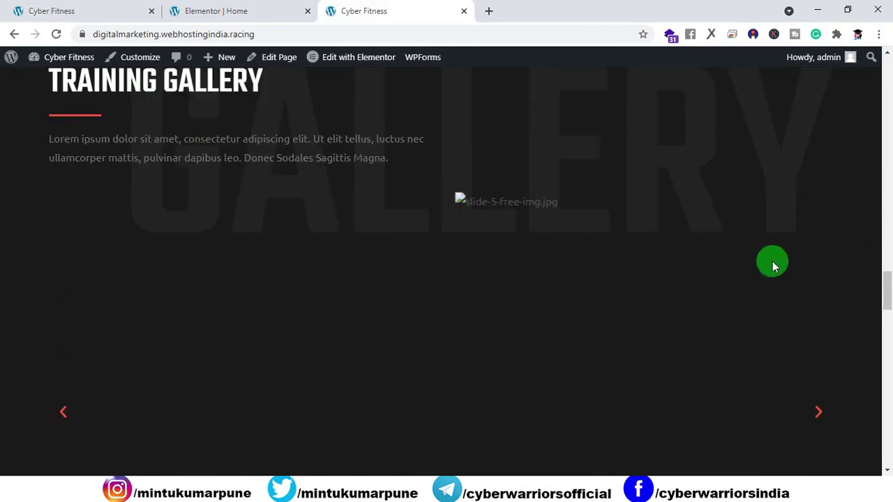
{"action": "left_click", "coordinate": [216, 11]}
{"action": "scroll", "coordinate": [408, 230], "scroll_direction": "down", "scroll_amount": 2}
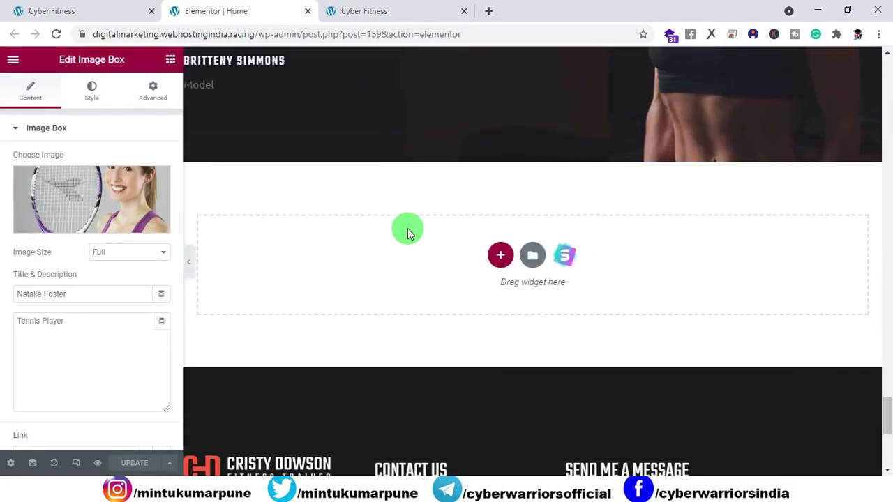
{"action": "scroll", "coordinate": [407, 230], "scroll_direction": "up", "scroll_amount": 7}
{"action": "scroll", "coordinate": [407, 233], "scroll_direction": "up", "scroll_amount": 8}
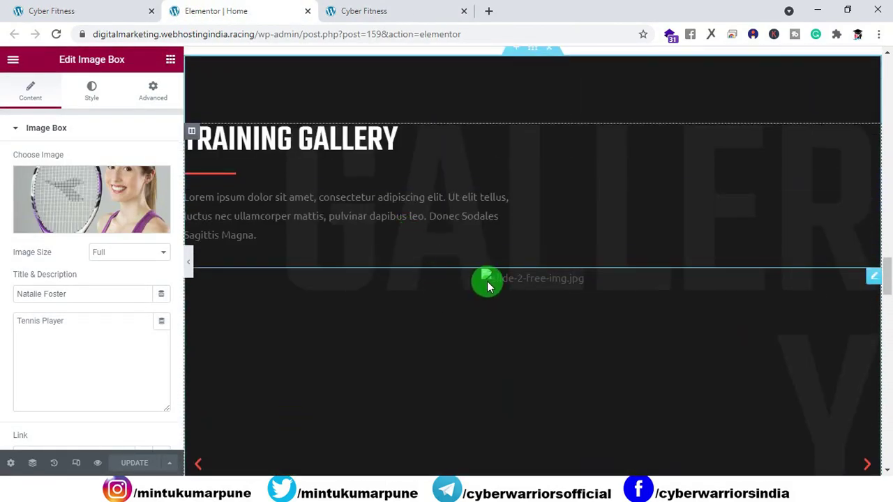
{"action": "left_click", "coordinate": [487, 286]}
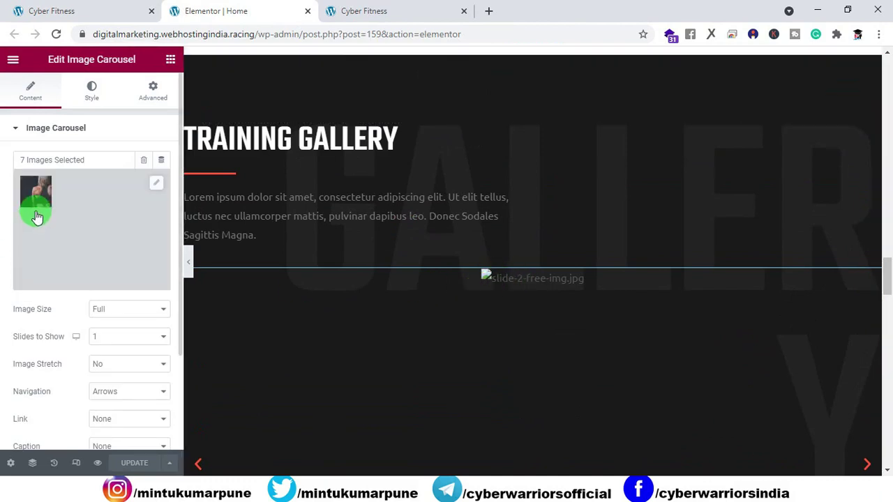
{"action": "left_click", "coordinate": [155, 197]}
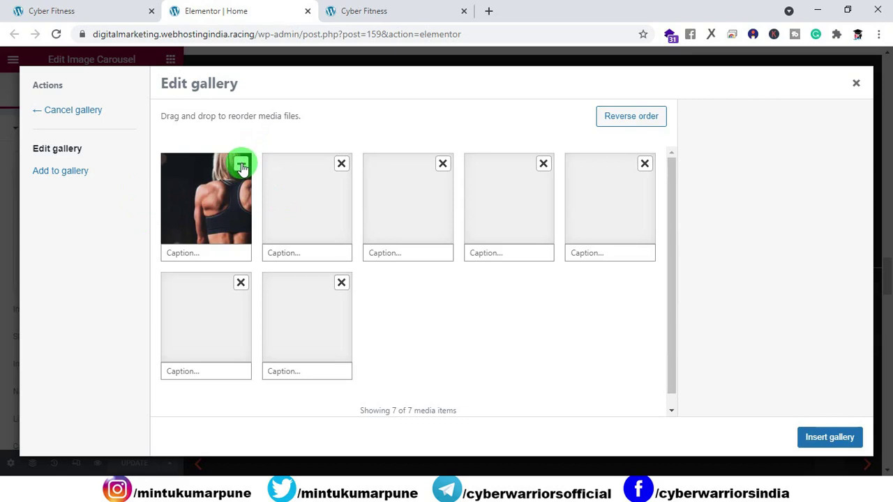
{"action": "left_click", "coordinate": [240, 164]}
{"action": "left_click", "coordinate": [241, 164]}
{"action": "left_click", "coordinate": [241, 164]}
{"action": "left_click", "coordinate": [241, 164]}
{"action": "left_click", "coordinate": [241, 164]}
{"action": "left_click", "coordinate": [240, 164]}
{"action": "left_click", "coordinate": [240, 164]}
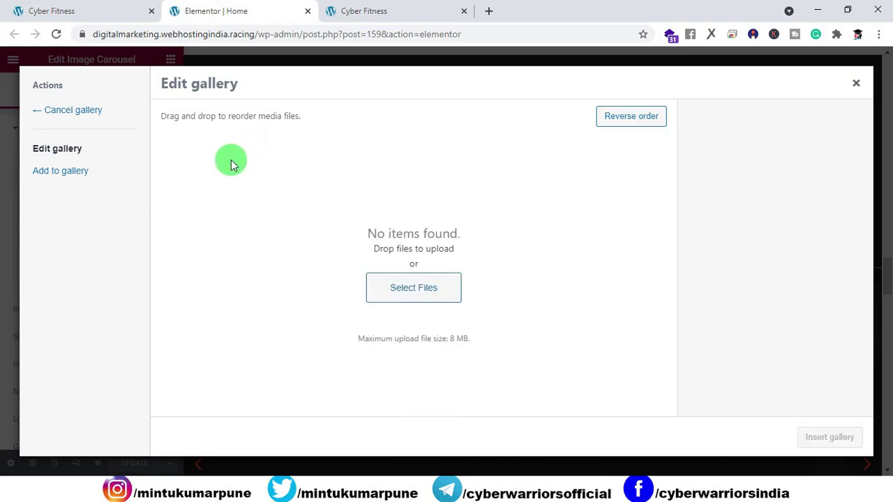
Fill the Training Gallery carousel with six media library workout images, from slide-7-free-img.jpg (dumbbell rack) through slide-2-free-img.jpg (man in yellow shirt)
{"action": "left_click", "coordinate": [63, 175]}
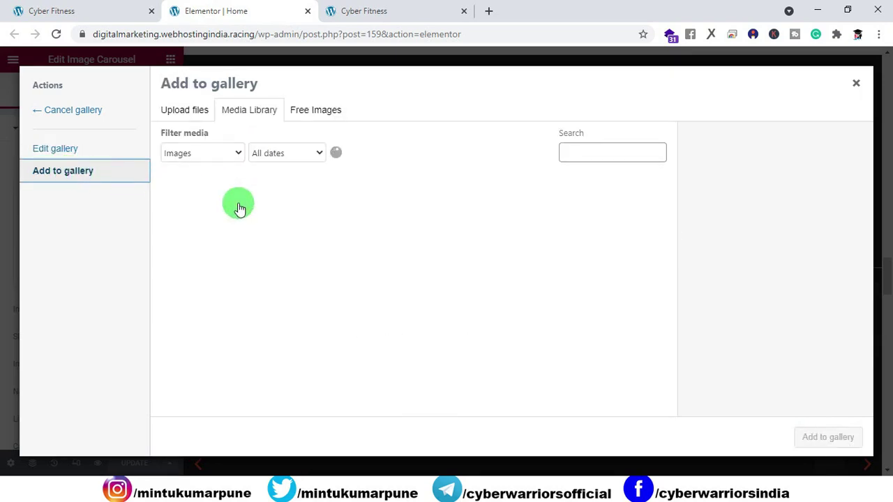
{"action": "scroll", "coordinate": [321, 235], "scroll_direction": "down", "scroll_amount": 4}
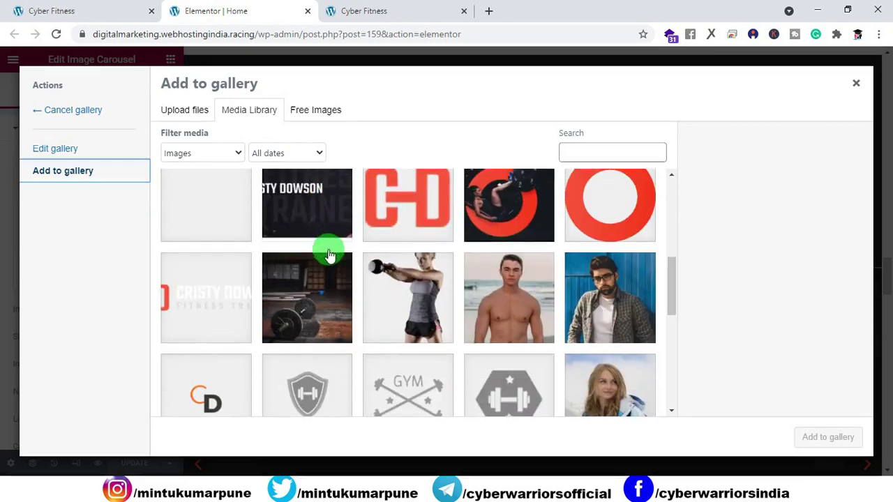
{"action": "scroll", "coordinate": [330, 255], "scroll_direction": "down", "scroll_amount": 4}
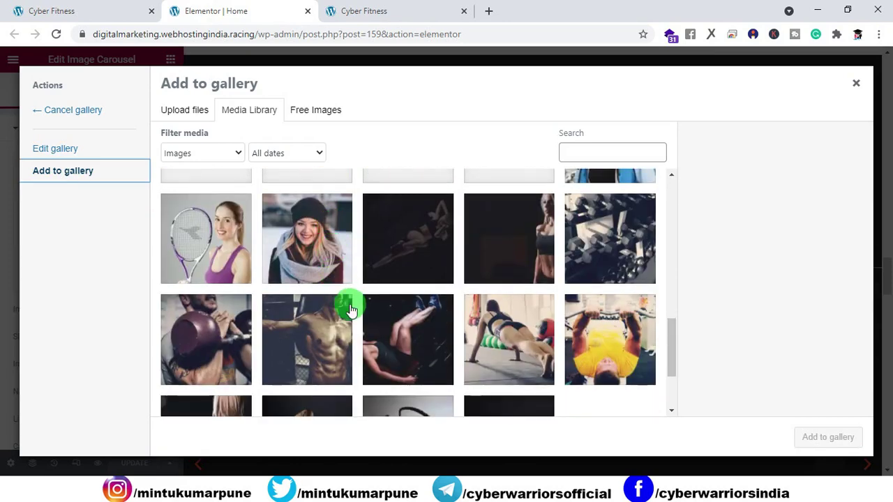
{"action": "left_click", "coordinate": [614, 228]}
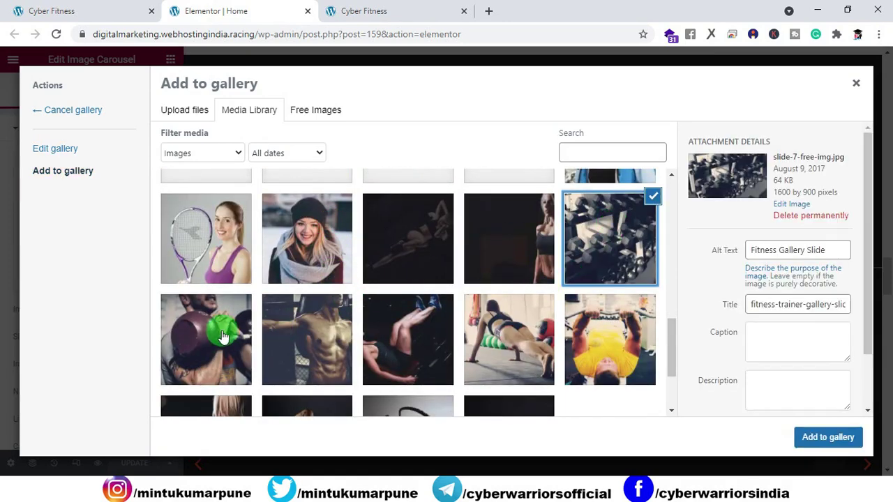
{"action": "left_click", "coordinate": [221, 335]}
{"action": "left_click", "coordinate": [300, 330]}
{"action": "left_click", "coordinate": [429, 329]}
{"action": "left_click", "coordinate": [520, 335]}
{"action": "left_click", "coordinate": [586, 341]}
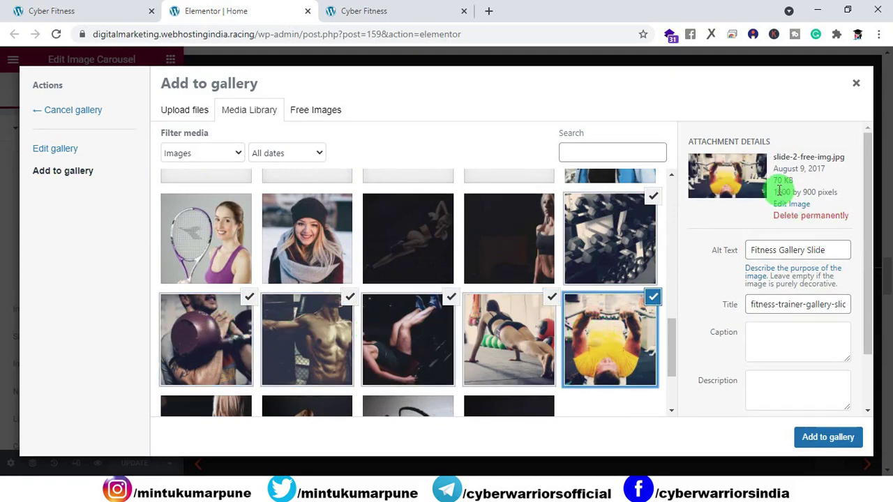
{"action": "left_click", "coordinate": [820, 435]}
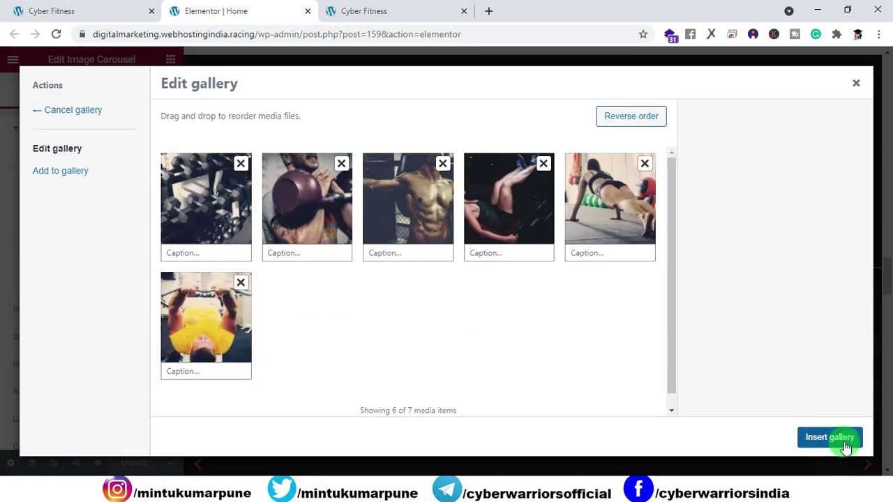
{"action": "left_click", "coordinate": [831, 437]}
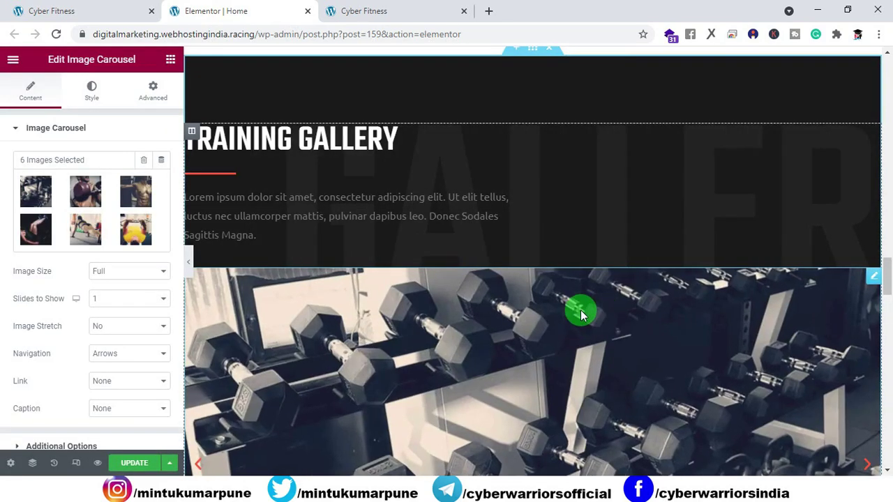
Update the page, then reload the front page and check the Training Gallery carousel and the hero section
{"action": "scroll", "coordinate": [580, 310], "scroll_direction": "down", "scroll_amount": 5}
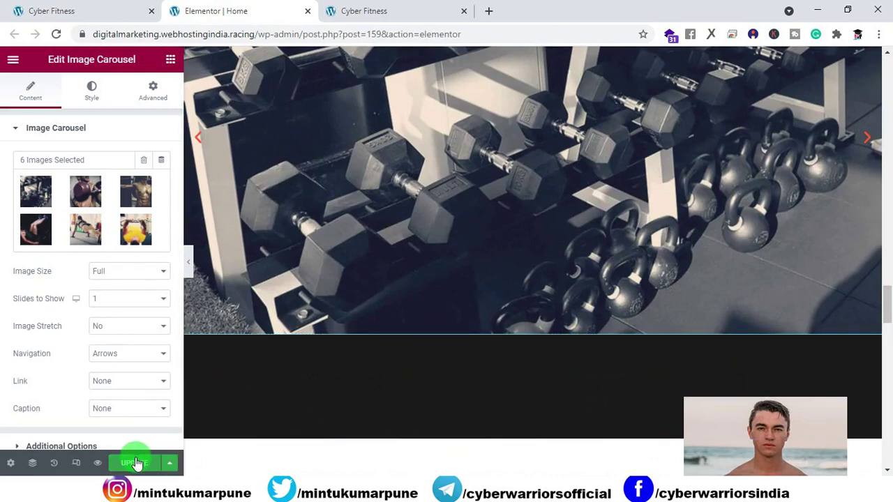
{"action": "left_click", "coordinate": [399, 14]}
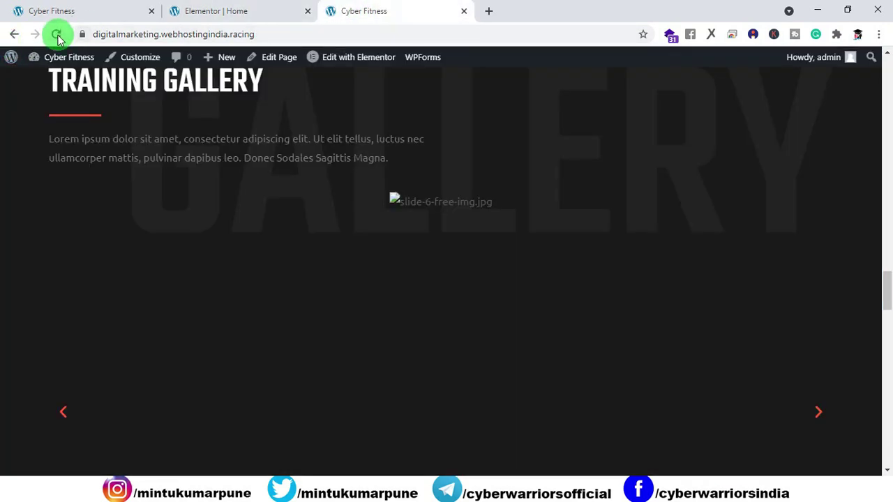
{"action": "left_click", "coordinate": [56, 34]}
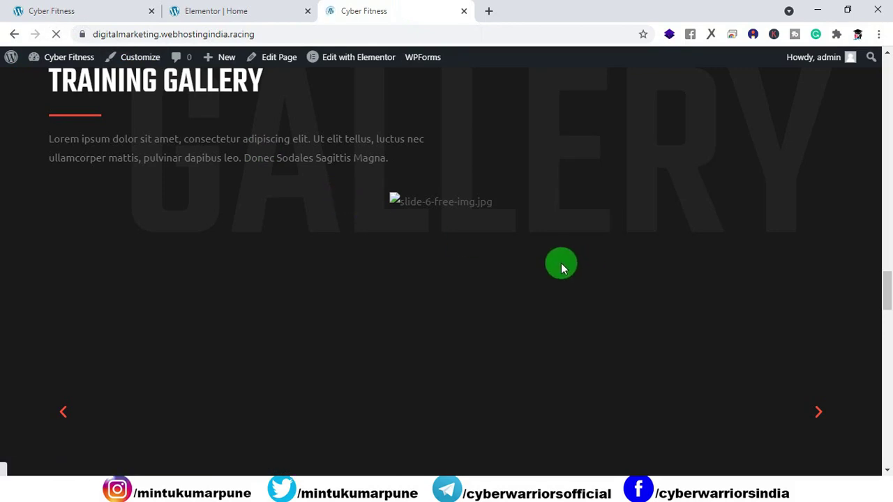
{"action": "scroll", "coordinate": [535, 307], "scroll_direction": "down", "scroll_amount": 1}
{"action": "scroll", "coordinate": [535, 309], "scroll_direction": "down", "scroll_amount": 3}
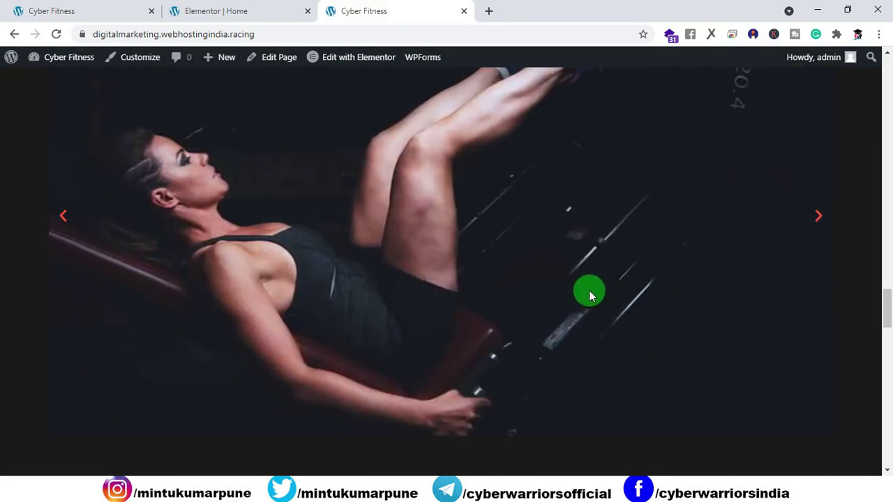
{"action": "scroll", "coordinate": [768, 300], "scroll_direction": "up", "scroll_amount": 3}
{"action": "left_click_drag", "start_coordinate": [889, 294], "coordinate": [887, 76]}
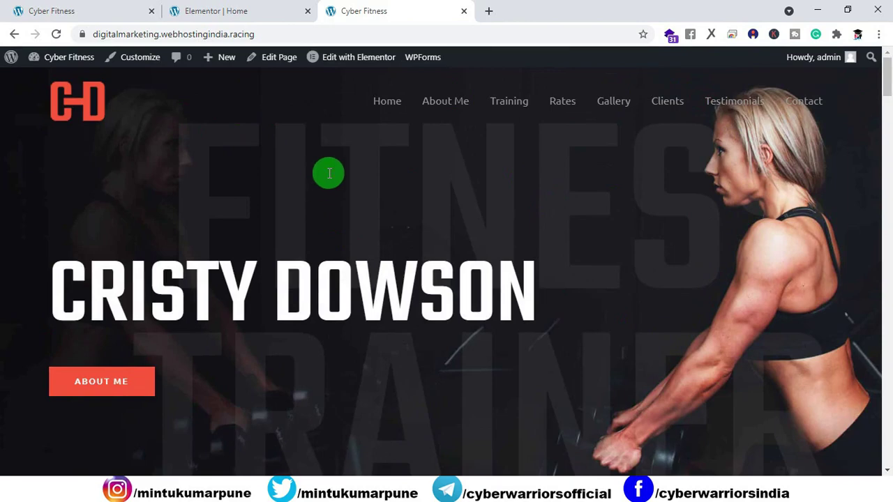
Upload the downloaded 1633774.jpg and set it as the hero section's background image in the Elementor editor
{"action": "key", "text": "ctrl+shift+Tab"}
{"action": "left_click_drag", "start_coordinate": [883, 285], "coordinate": [885, 69]}
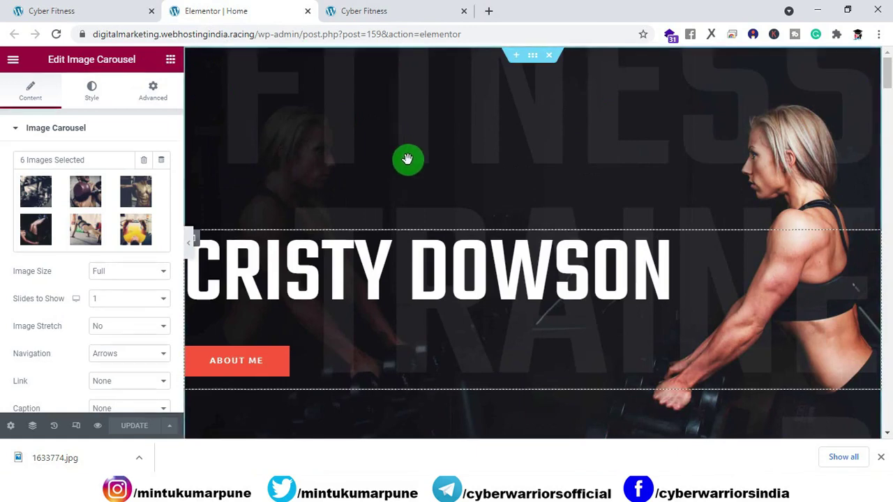
{"action": "left_click", "coordinate": [533, 62]}
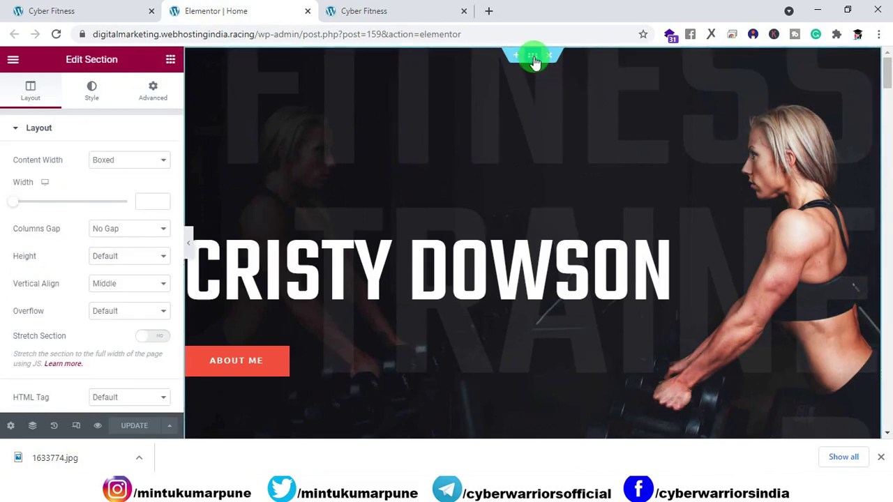
{"action": "left_click", "coordinate": [92, 89]}
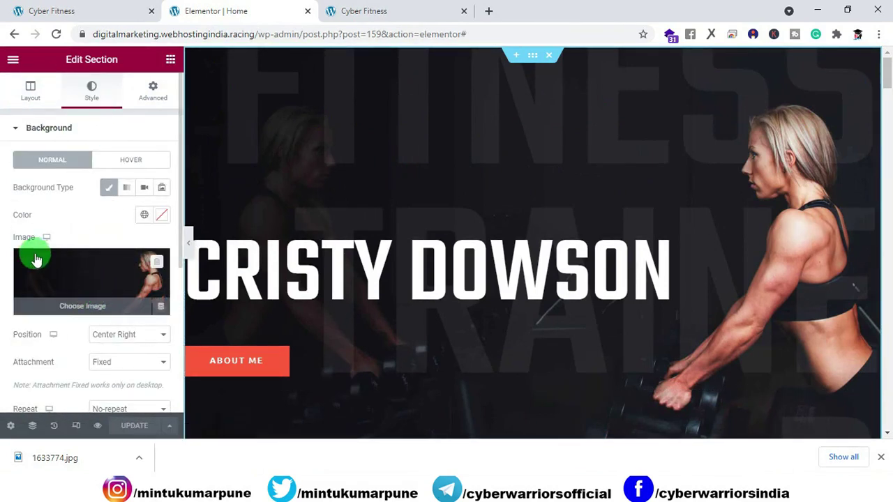
{"action": "mouse_move", "coordinate": [73, 295]}
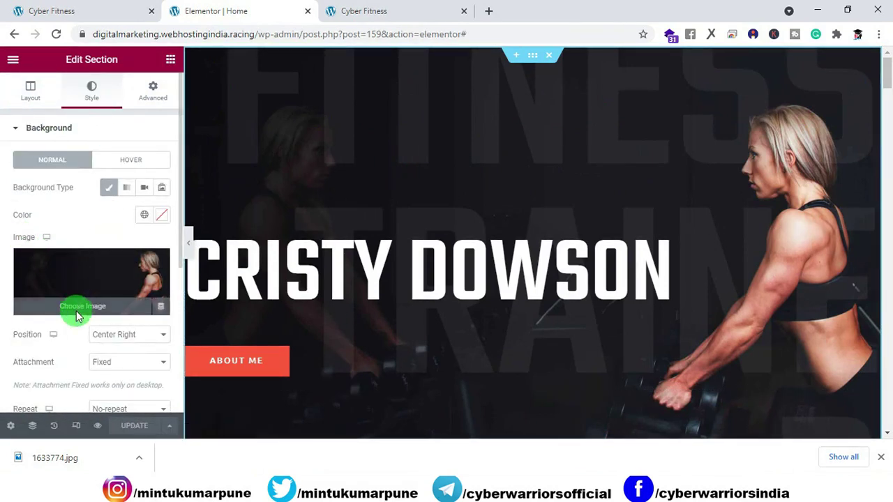
{"action": "left_click", "coordinate": [77, 313]}
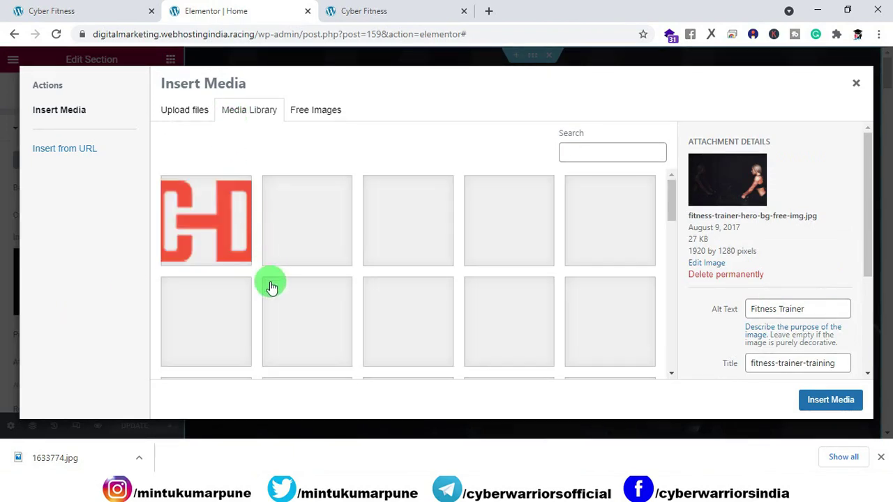
{"action": "left_click", "coordinate": [187, 112]}
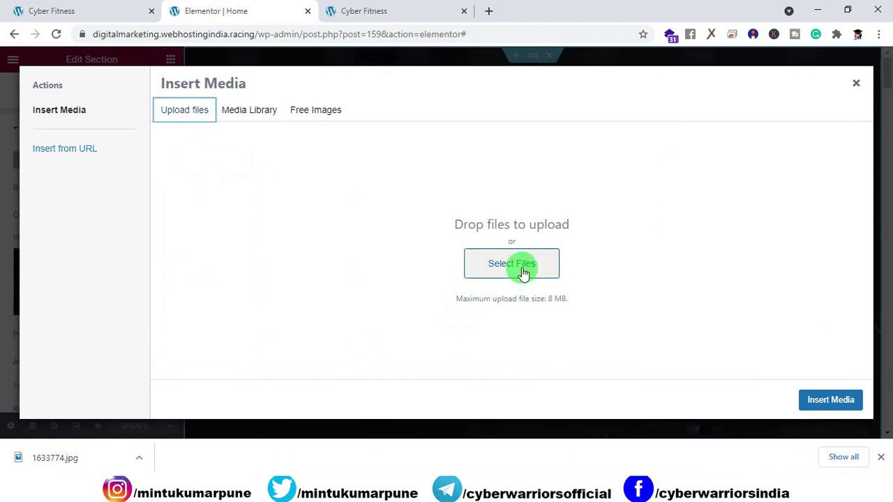
{"action": "left_click_drag", "start_coordinate": [80, 448], "coordinate": [404, 313]}
{"action": "left_click", "coordinate": [879, 459]}
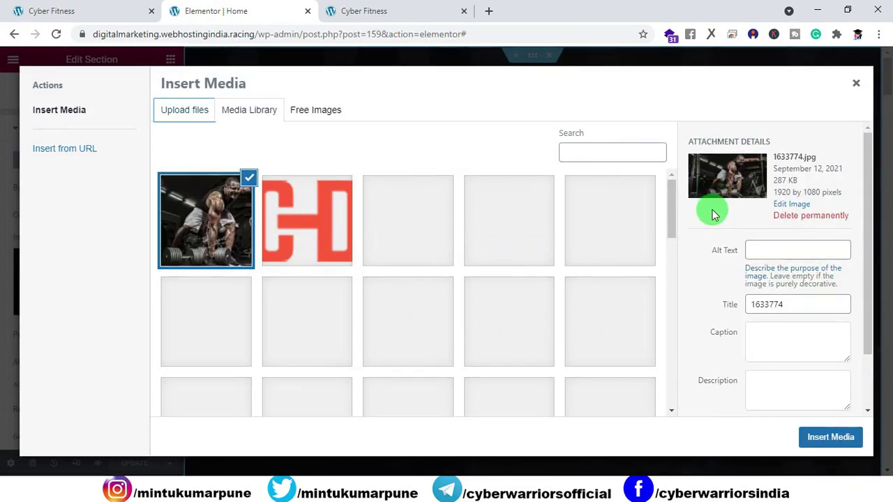
{"action": "left_click", "coordinate": [823, 440]}
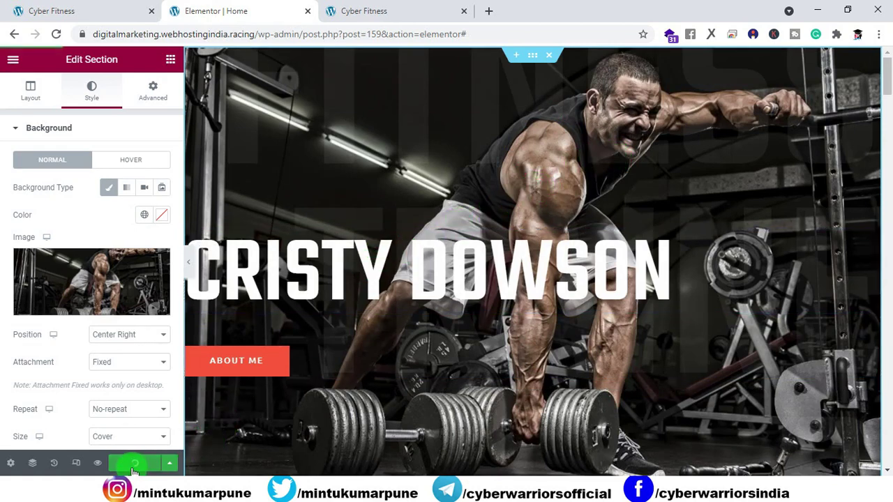
Reload the front page and check the hero section's new background image
{"action": "left_click", "coordinate": [359, 12]}
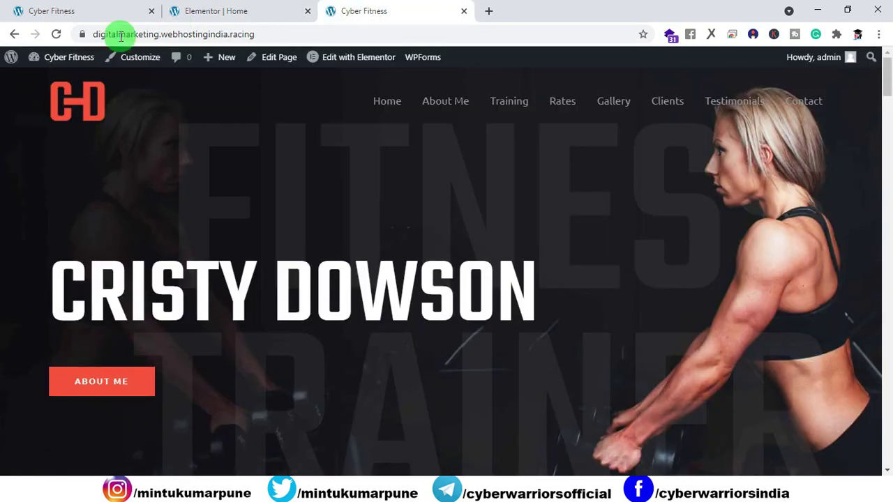
{"action": "left_click", "coordinate": [56, 34]}
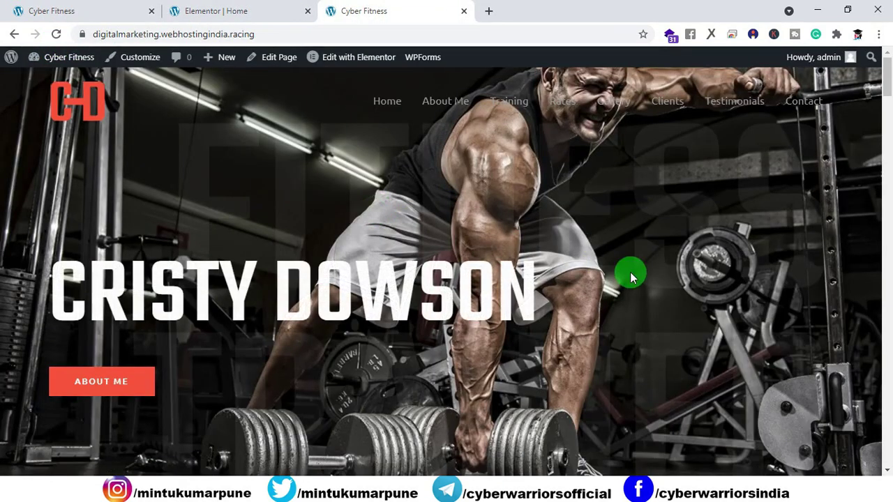
{"action": "scroll", "coordinate": [676, 285], "scroll_direction": "down", "scroll_amount": 5}
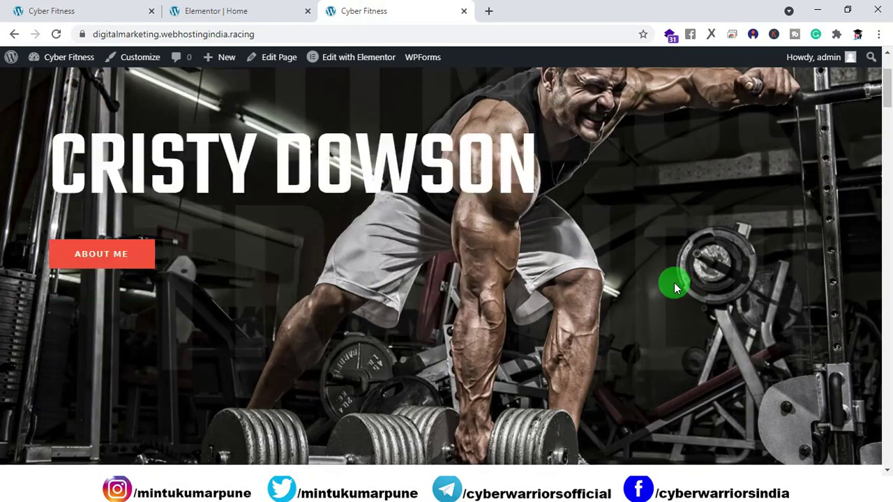
{"action": "scroll", "coordinate": [674, 287], "scroll_direction": "up", "scroll_amount": 5}
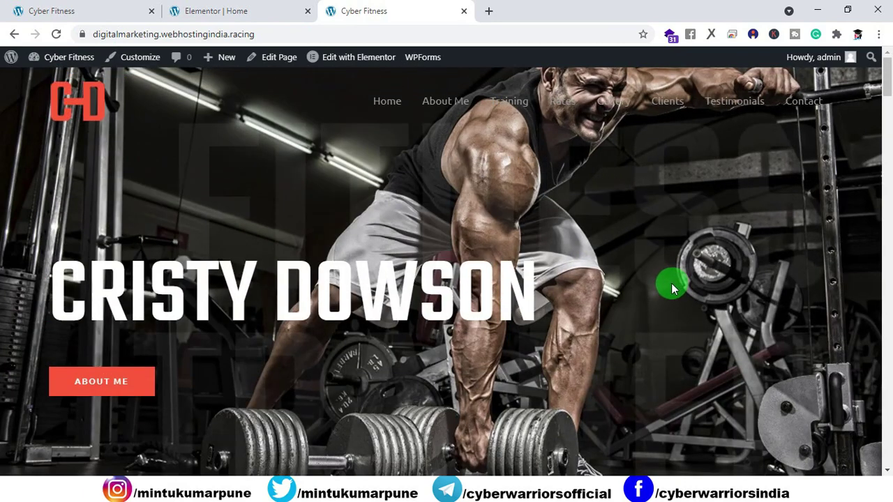
Return to the Elementor editor and change the hero section's main heading to Cyber Fitness
{"action": "key", "text": "ctrl+shift+Tab"}
{"action": "left_click", "coordinate": [171, 63]}
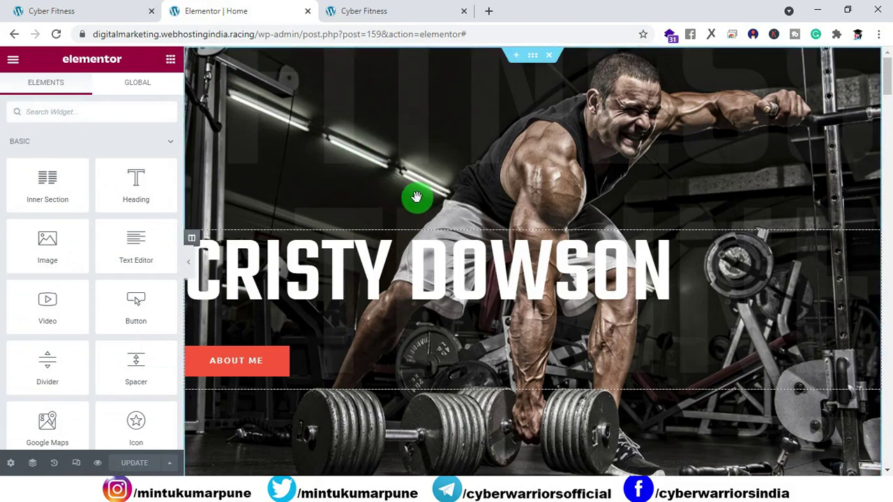
{"action": "left_click", "coordinate": [413, 305]}
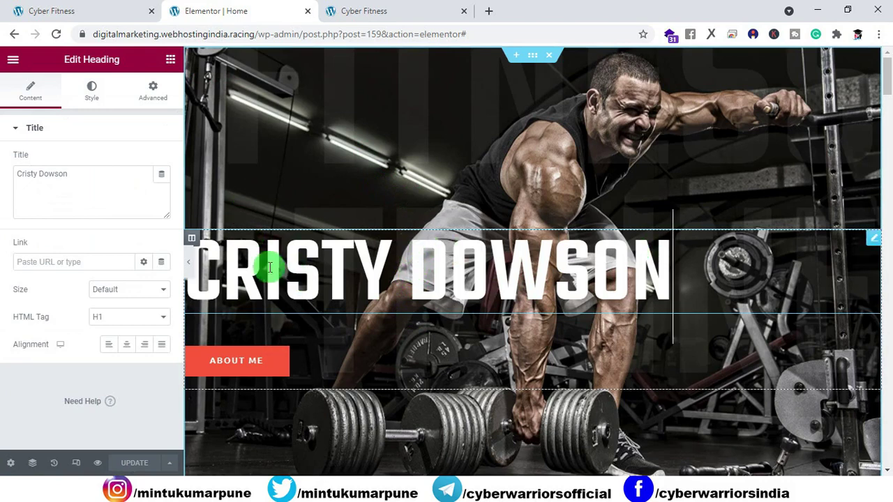
{"action": "left_click", "coordinate": [391, 270]}
{"action": "left_click_drag", "start_coordinate": [663, 271], "coordinate": [197, 274]}
{"action": "type", "text": "Cyber"}
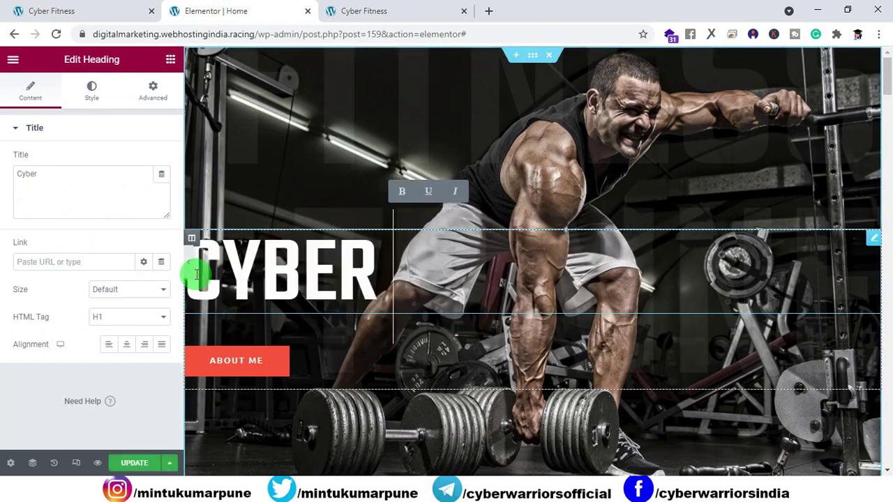
{"action": "type", "text": " Fitness"}
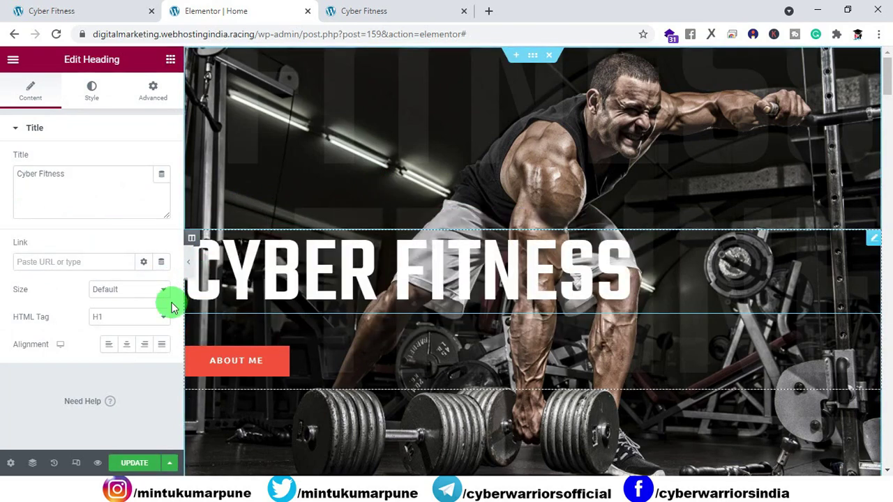
Change the hero button's text to About Us and update the page
{"action": "left_click", "coordinate": [270, 362]}
{"action": "scroll", "coordinate": [273, 264], "scroll_direction": "up", "scroll_amount": 5}
{"action": "left_click", "coordinate": [253, 173]}
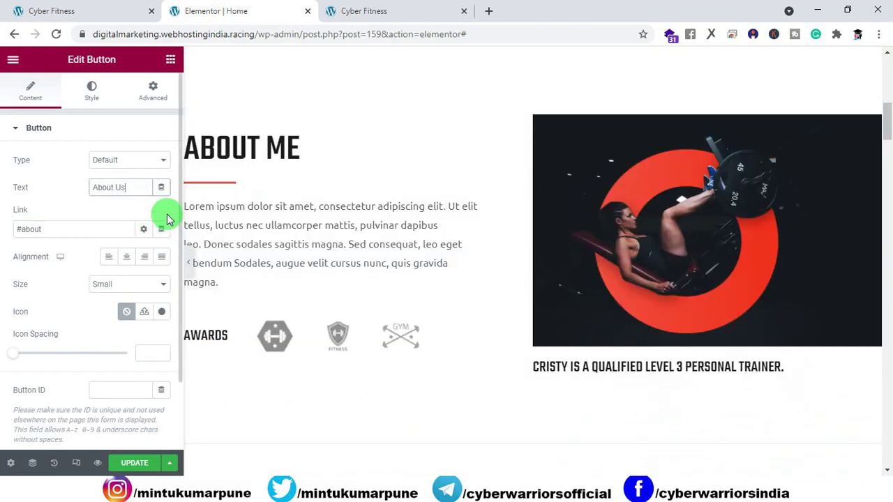
{"action": "scroll", "coordinate": [251, 216], "scroll_direction": "up", "scroll_amount": 5}
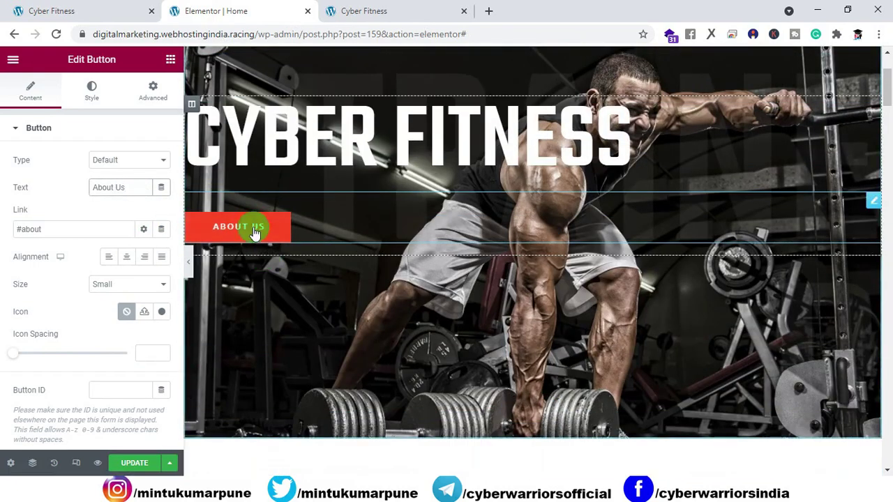
{"action": "left_click", "coordinate": [135, 463]}
Retitle the About Me heading as About US, add Cyber Warriors to the end of its paragraph, and update the page
{"action": "scroll", "coordinate": [376, 307], "scroll_direction": "down", "scroll_amount": 5}
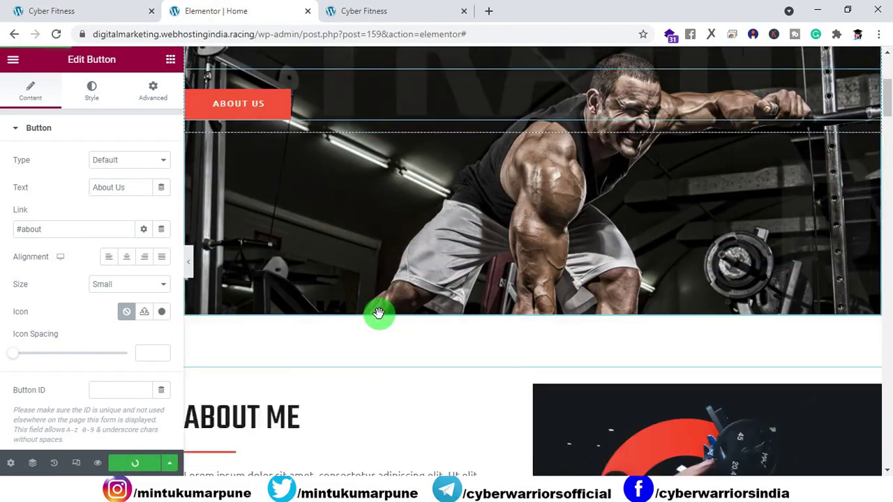
{"action": "left_click", "coordinate": [293, 281]}
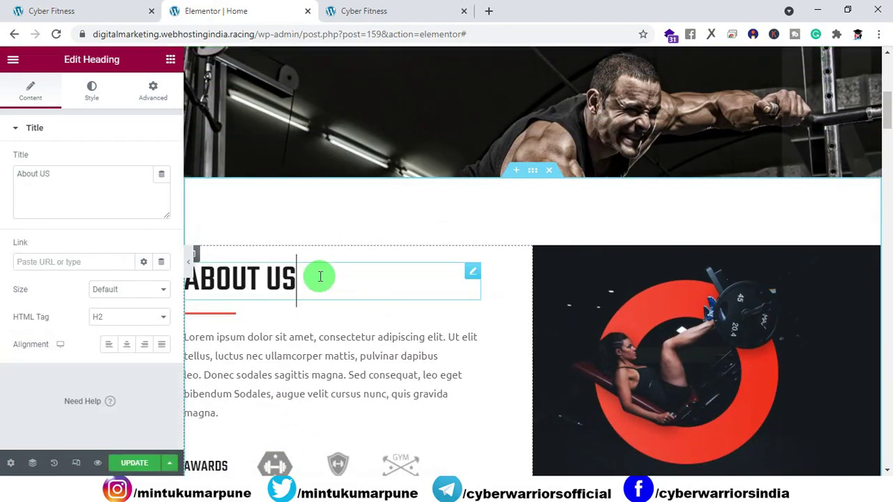
{"action": "scroll", "coordinate": [279, 349], "scroll_direction": "down", "scroll_amount": 2}
{"action": "left_click", "coordinate": [218, 349]}
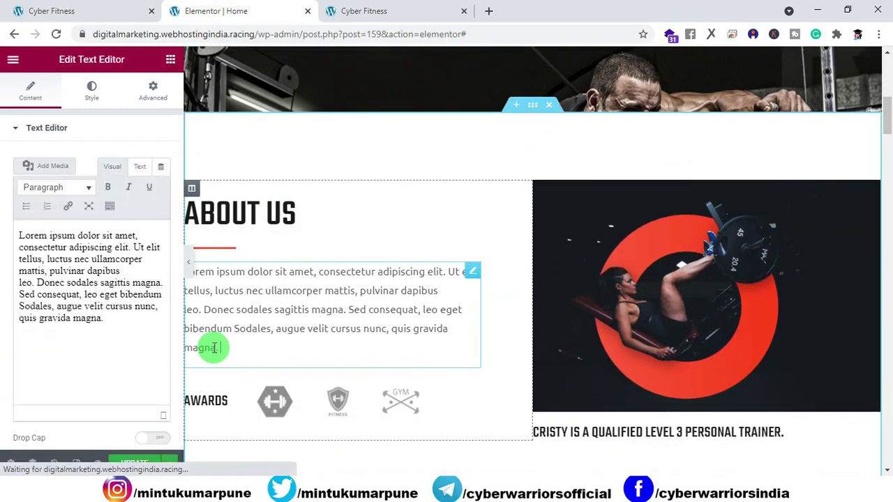
{"action": "key", "text": "BackSpace"}
{"action": "type", "text": "Cyber Warriors"}
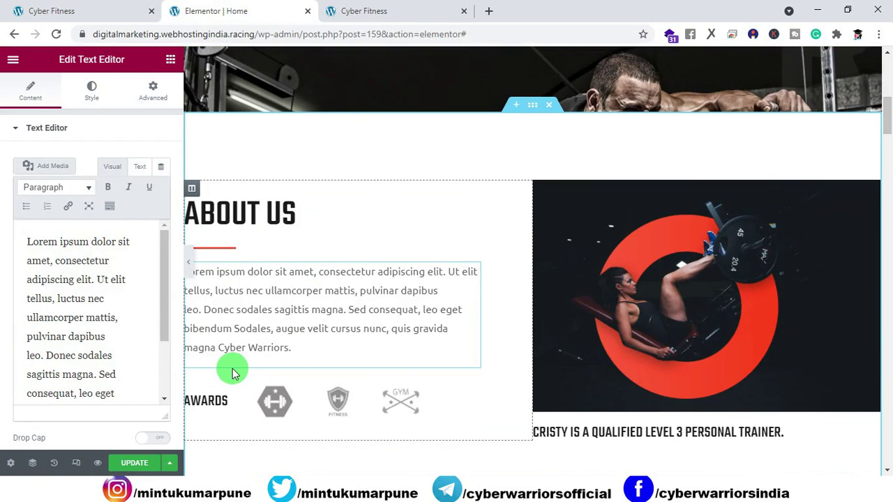
{"action": "left_click", "coordinate": [143, 463]}
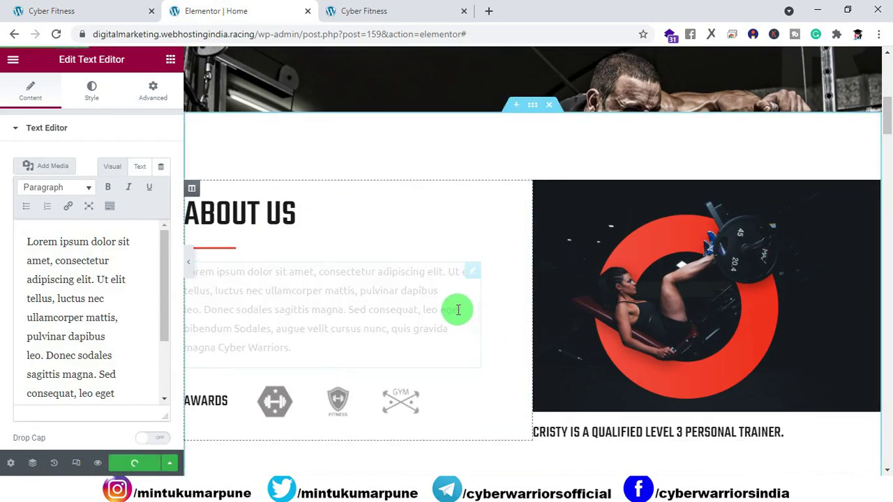
Give the hero column containing the Cyber Fitness heading a Roll In entrance animation and update the page
{"action": "left_click_drag", "start_coordinate": [883, 124], "coordinate": [884, 79]}
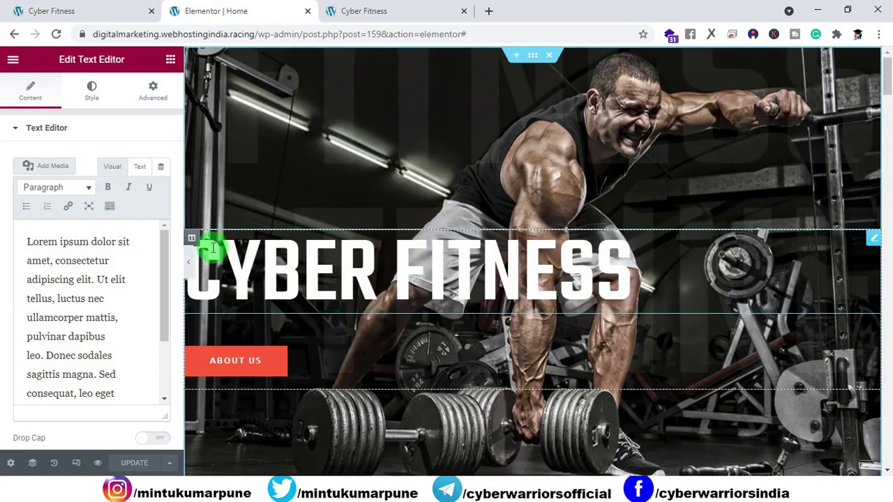
{"action": "left_click", "coordinate": [191, 241]}
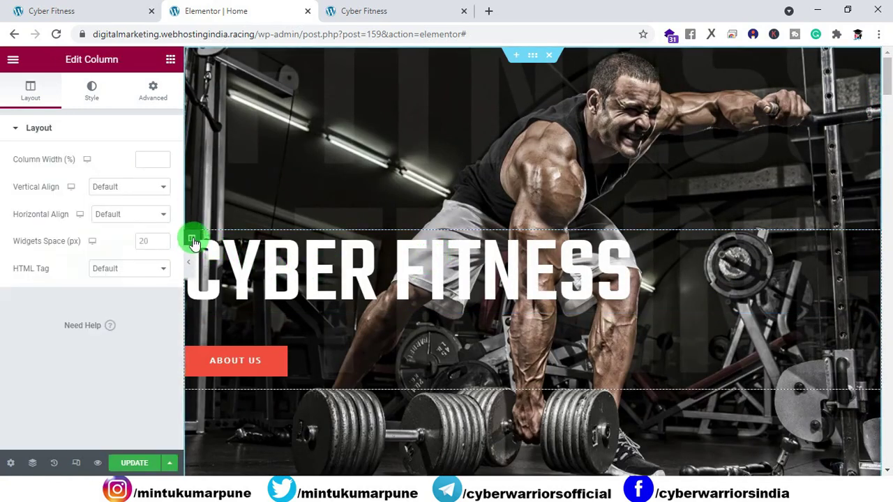
{"action": "left_click", "coordinate": [153, 93]}
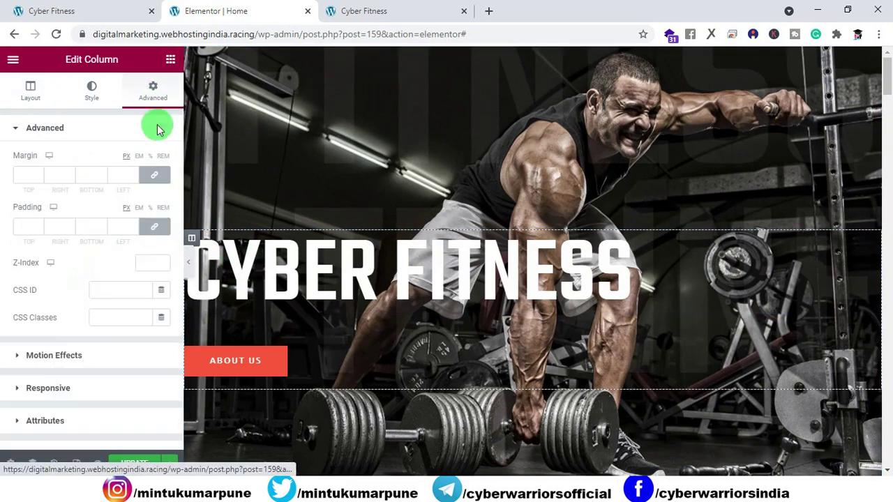
{"action": "left_click", "coordinate": [70, 357]}
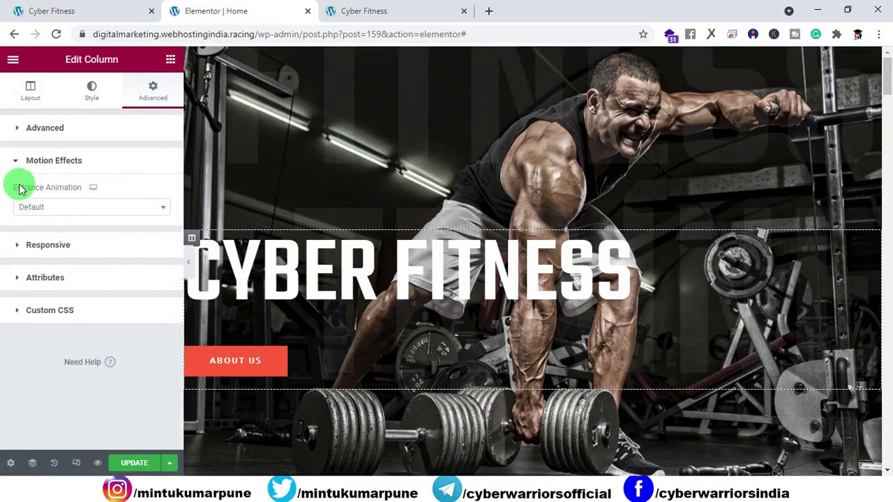
{"action": "left_click", "coordinate": [75, 212]}
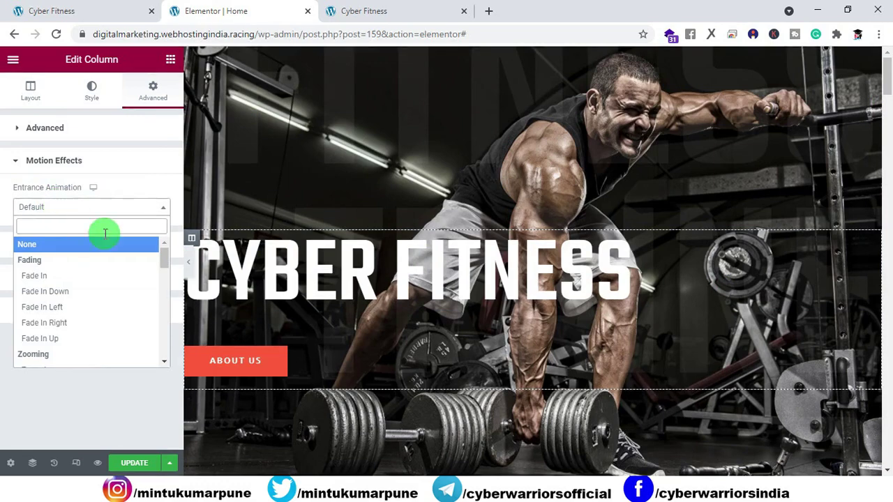
{"action": "left_click_drag", "start_coordinate": [159, 256], "coordinate": [160, 355]}
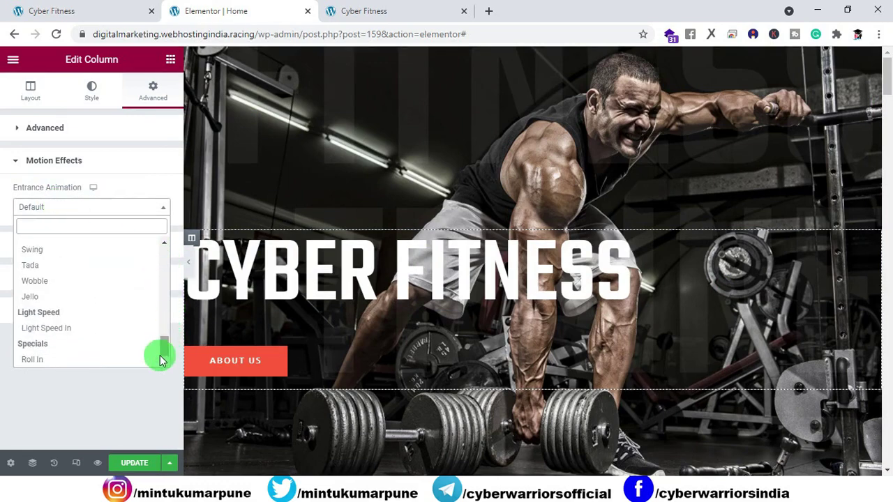
{"action": "left_click", "coordinate": [126, 361]}
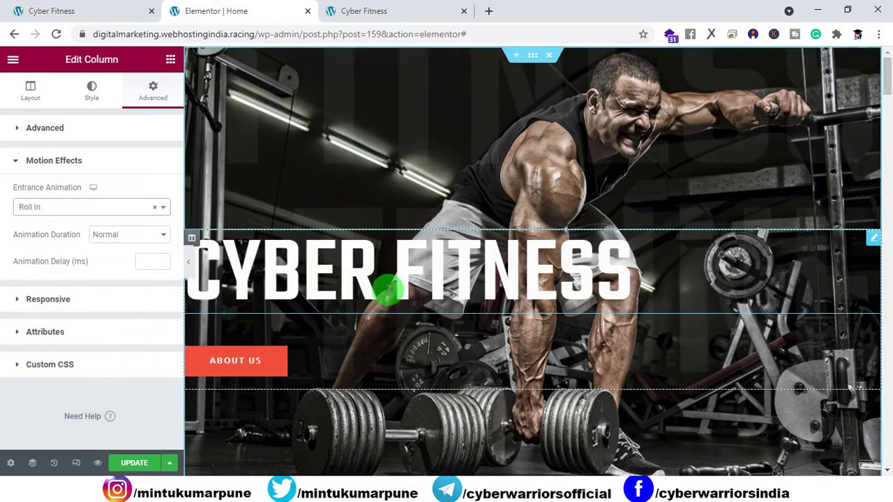
Set the entrance animation of the About Us text column to Roll In
{"action": "scroll", "coordinate": [428, 313], "scroll_direction": "down", "scroll_amount": 5}
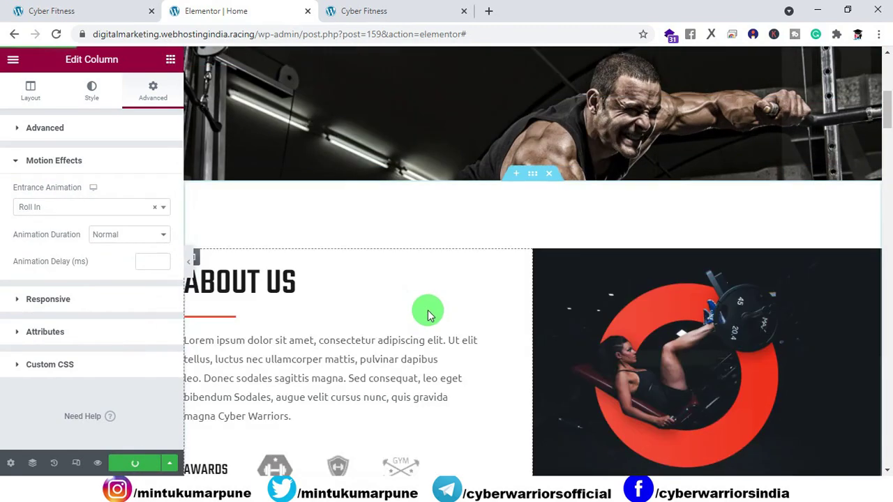
{"action": "scroll", "coordinate": [423, 308], "scroll_direction": "down", "scroll_amount": 1}
{"action": "left_click", "coordinate": [191, 126]}
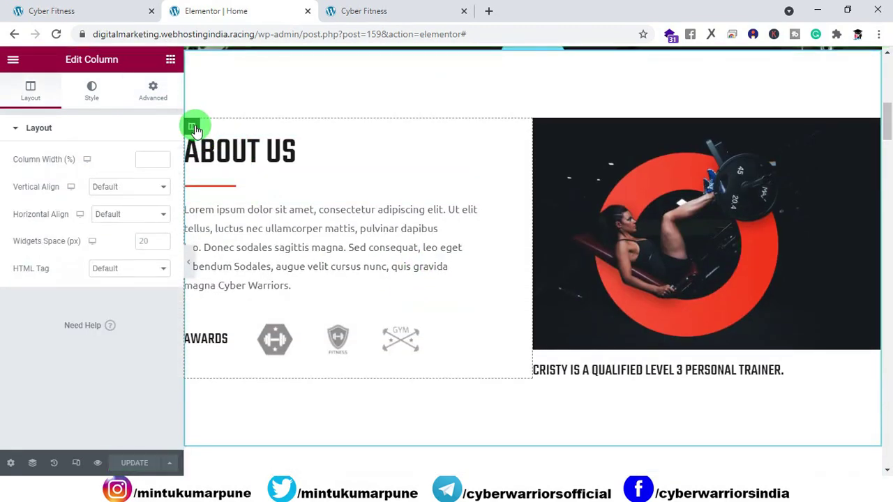
{"action": "left_click", "coordinate": [155, 97]}
{"action": "left_click", "coordinate": [69, 353]}
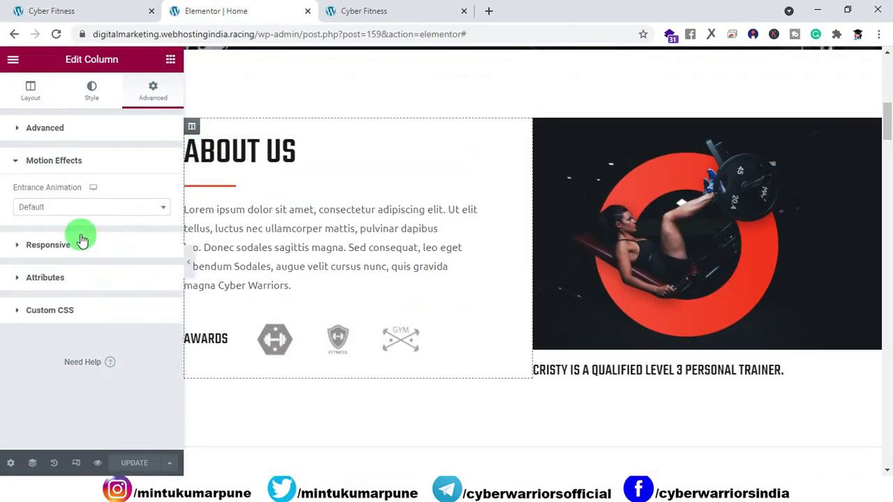
{"action": "left_click", "coordinate": [80, 213]}
{"action": "left_click_drag", "start_coordinate": [160, 253], "coordinate": [160, 353]}
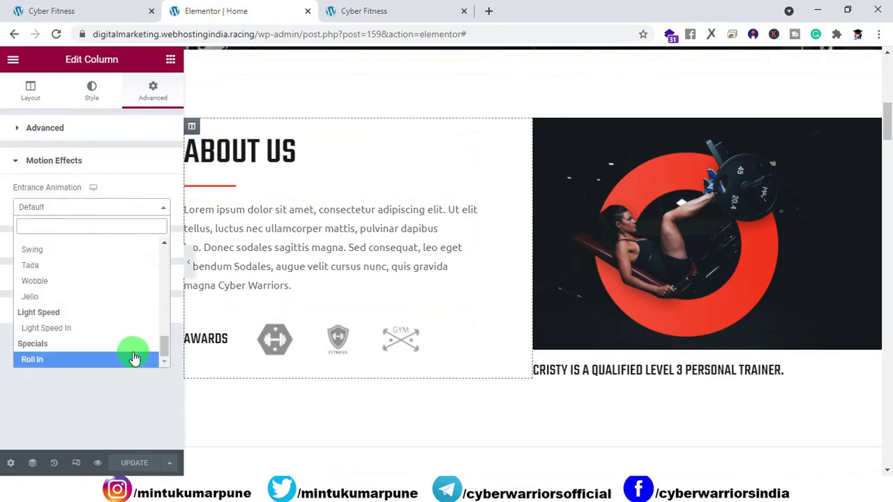
{"action": "left_click", "coordinate": [133, 359]}
Set the entrance animation of the workout image column beside the About Us text to Roll In
{"action": "left_click", "coordinate": [541, 127]}
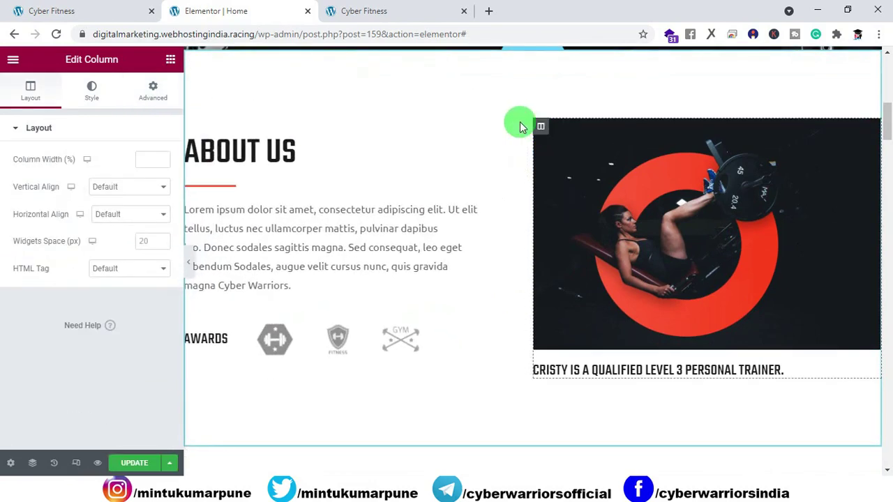
{"action": "left_click", "coordinate": [157, 96]}
{"action": "left_click", "coordinate": [66, 352]}
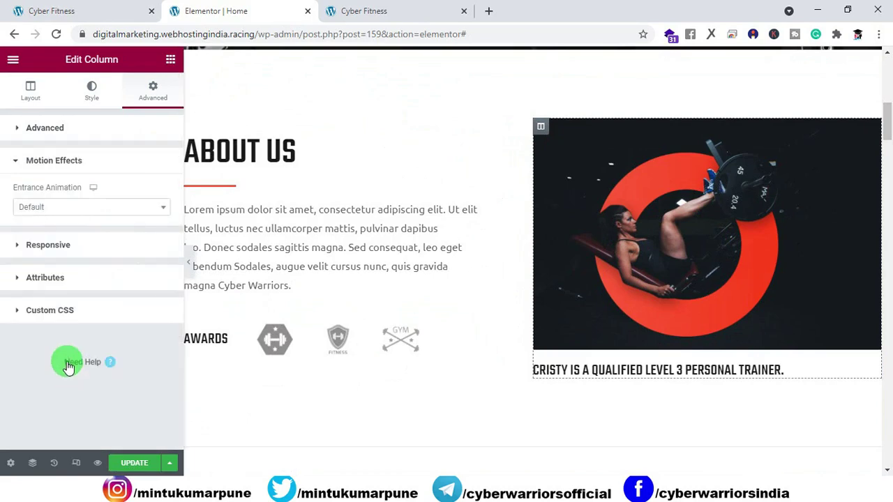
{"action": "left_click", "coordinate": [80, 210]}
{"action": "left_click_drag", "start_coordinate": [164, 268], "coordinate": [163, 352]}
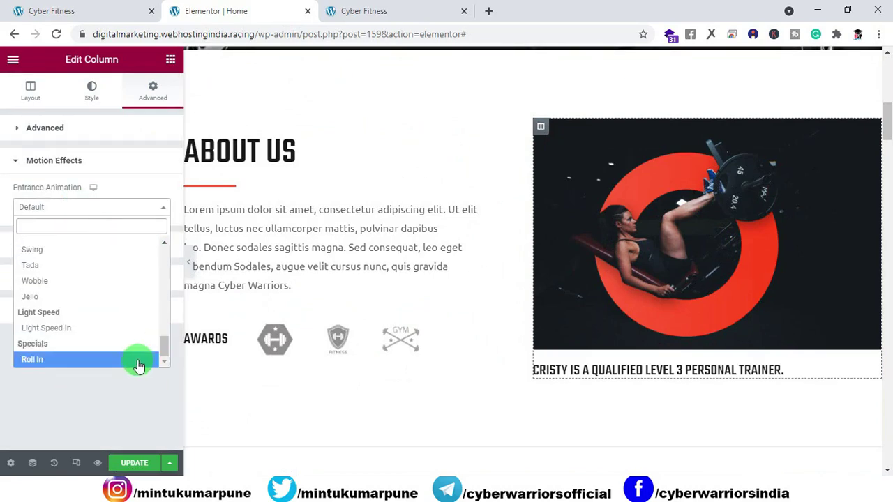